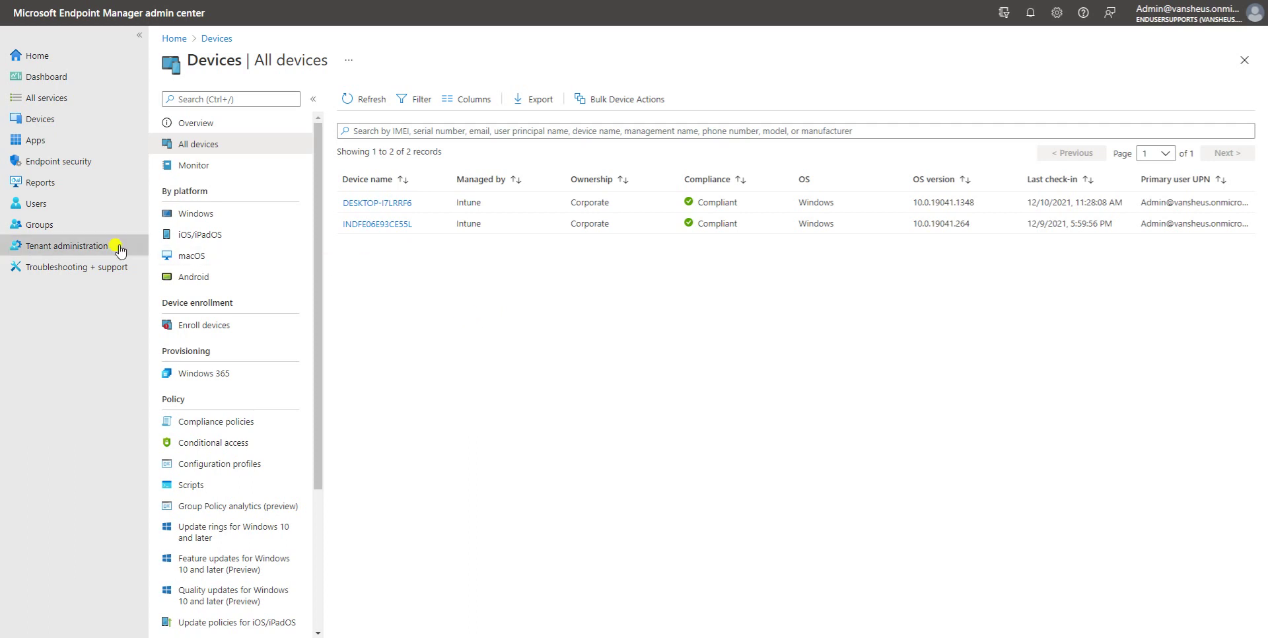
- Start a new device configuration profile with platform Windows 10 and later and profile type Templates
left_click(49, 120)
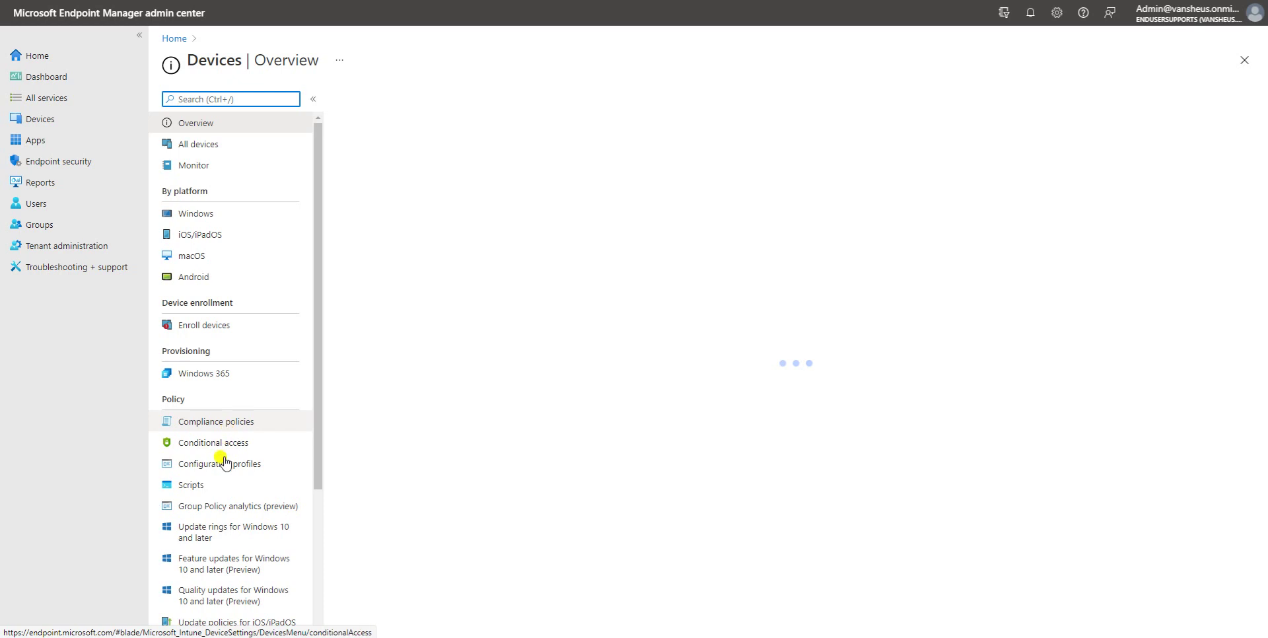
left_click(214, 468)
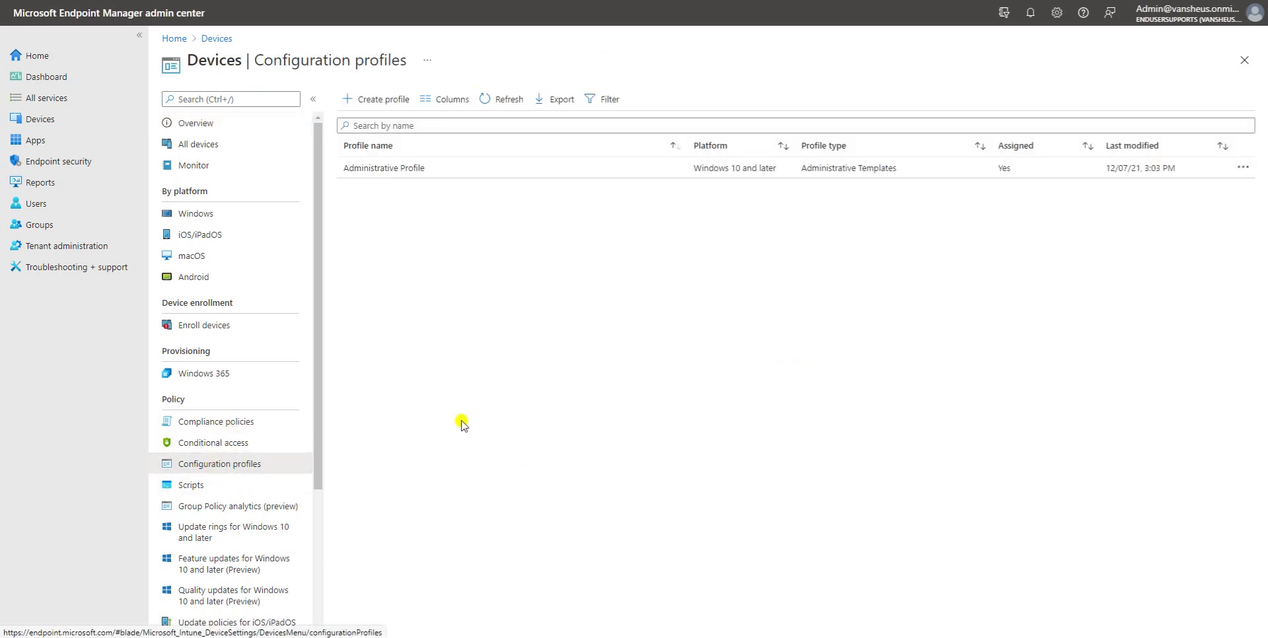
left_click(369, 104)
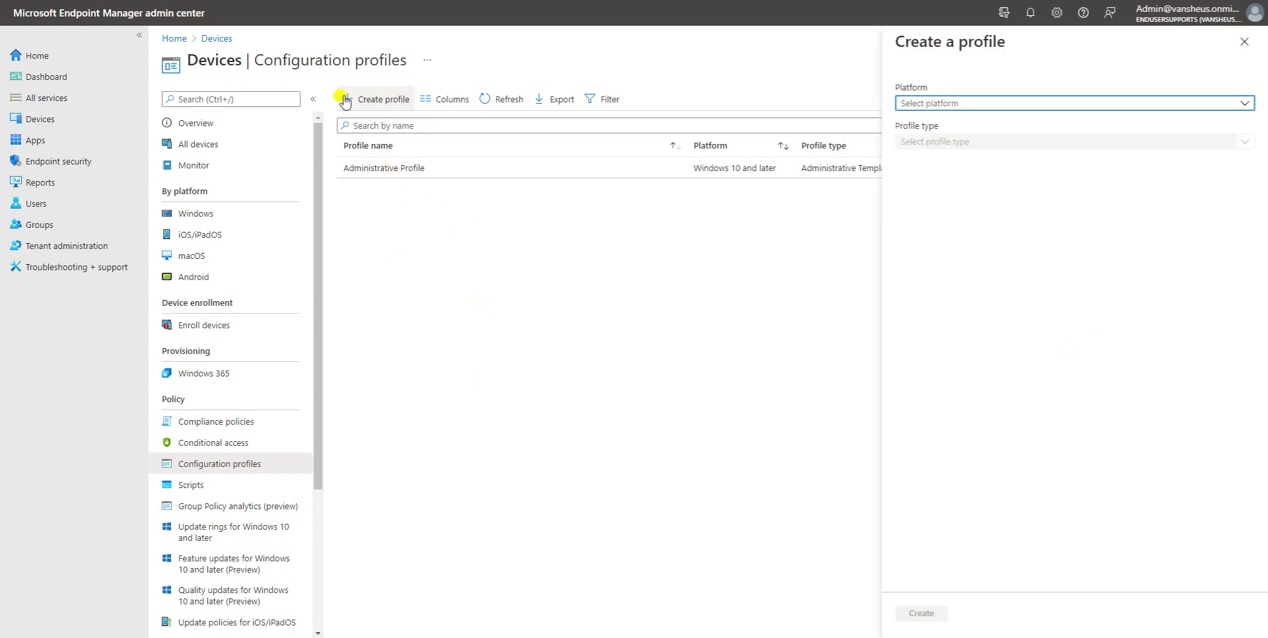
left_click(958, 105)
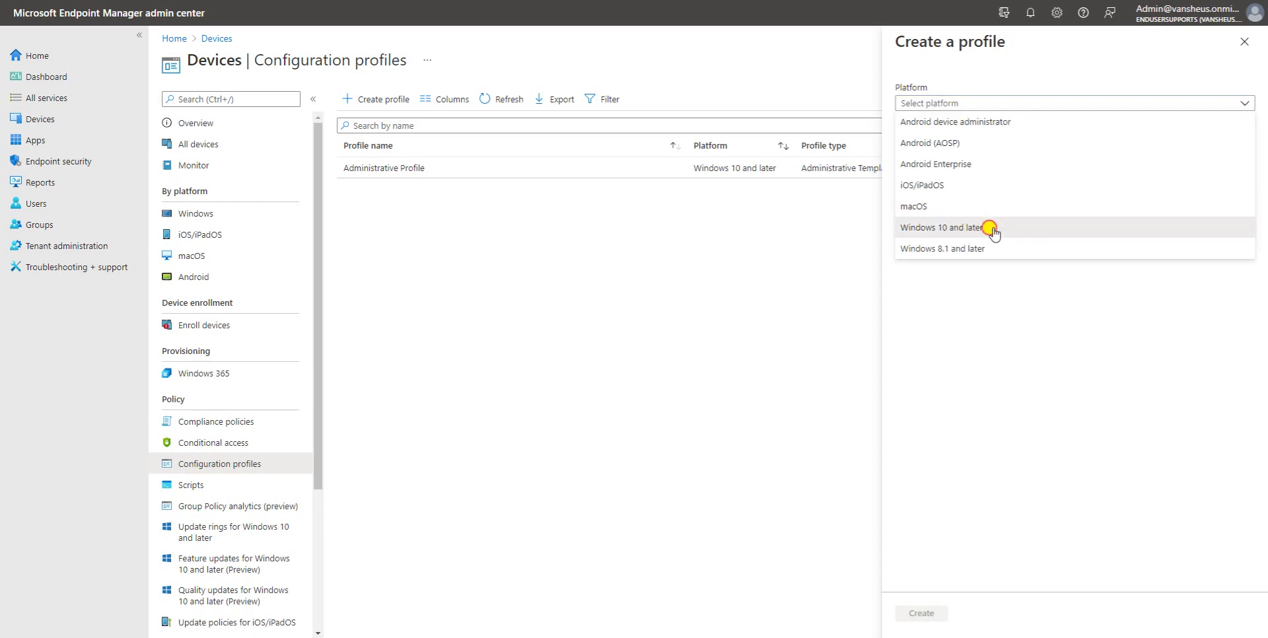
left_click(941, 227)
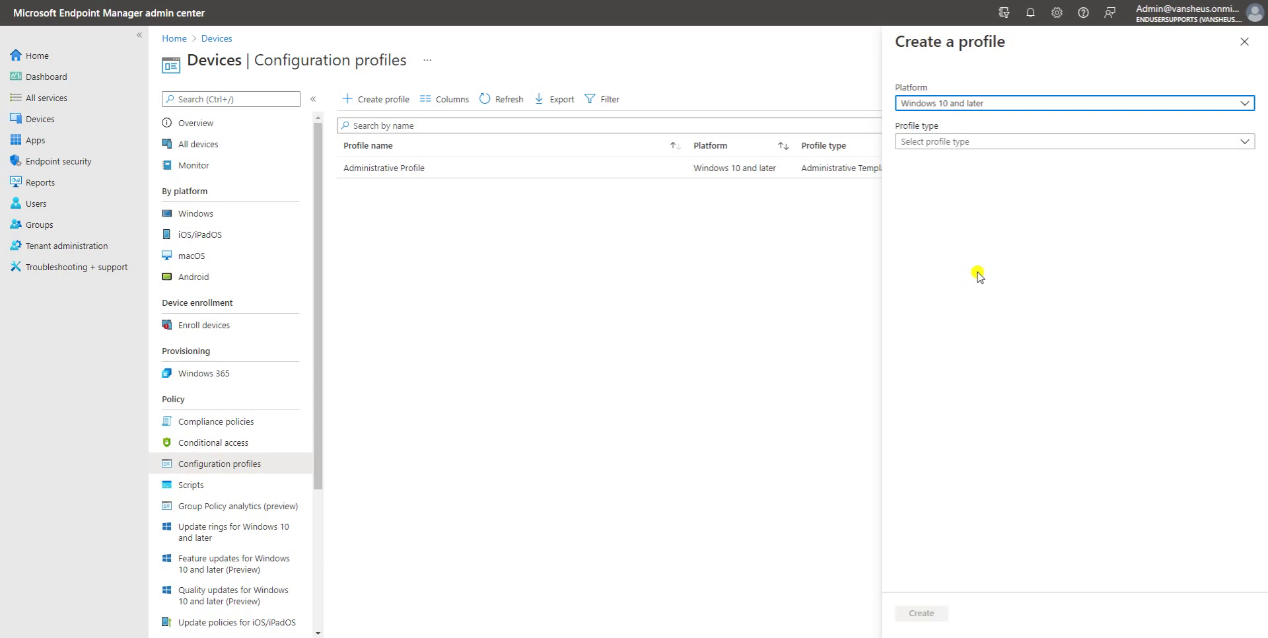
left_click(922, 138)
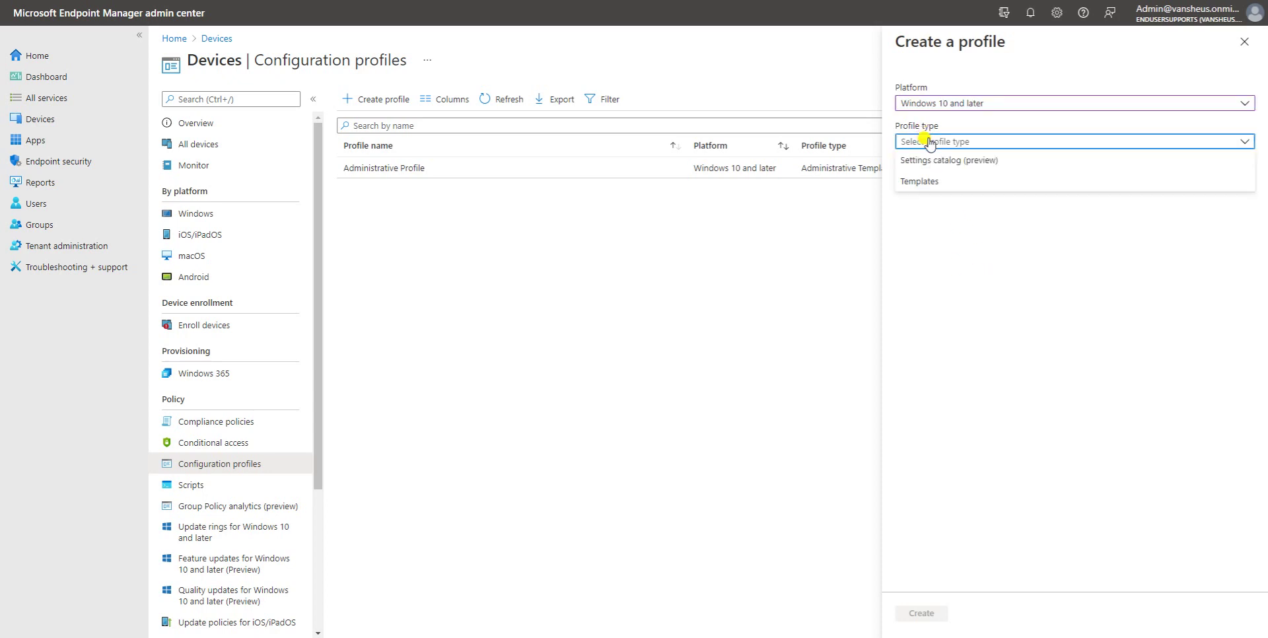
left_click(963, 188)
- Choose the Administrative Templates template and create the profile from it
scroll(1030, 333, "down", 3)
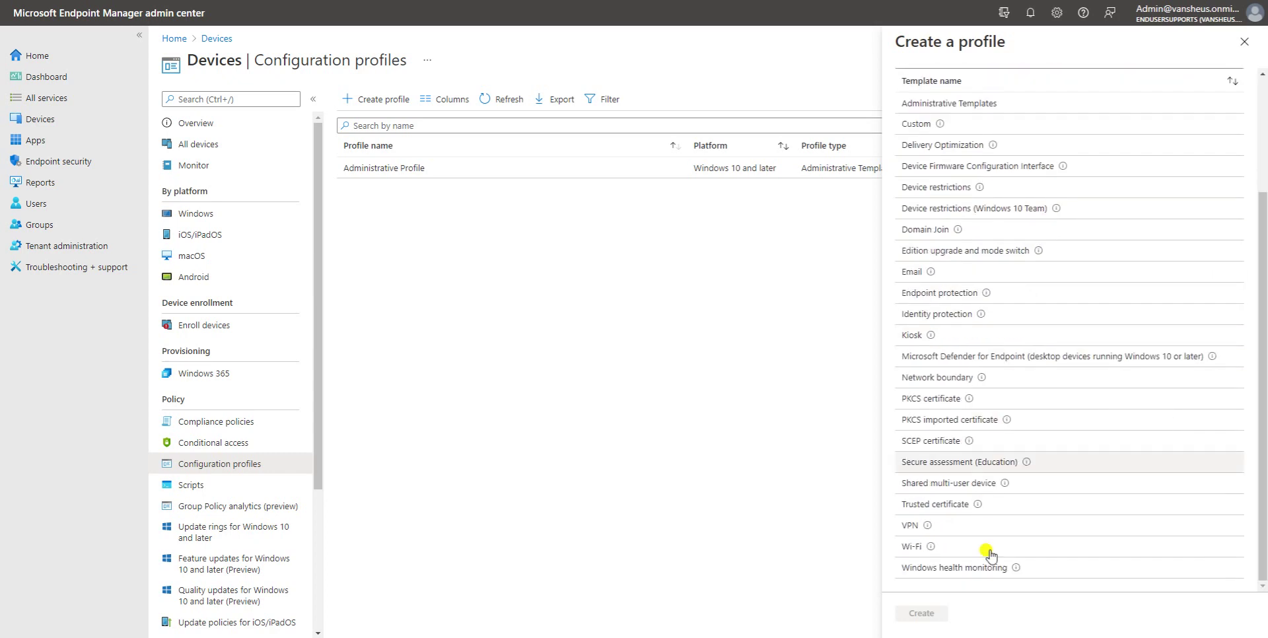
scroll(967, 291, "up", 3)
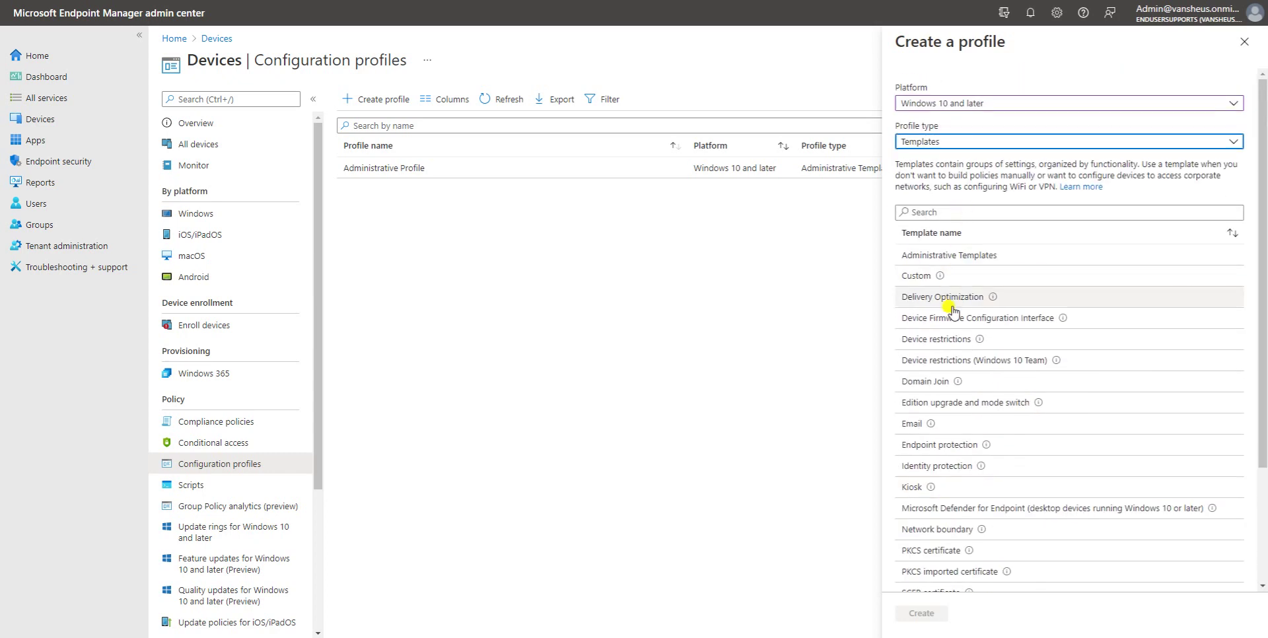
scroll(978, 392, "down", 1)
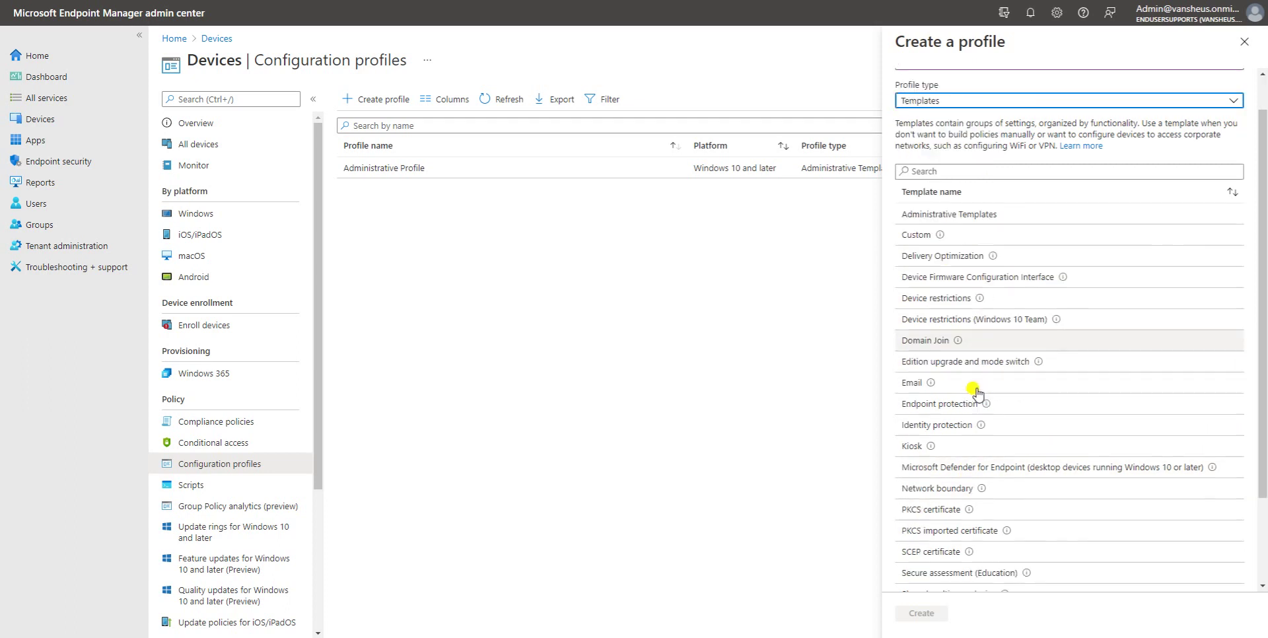
scroll(978, 392, "down", 2)
scroll(998, 315, "up", 3)
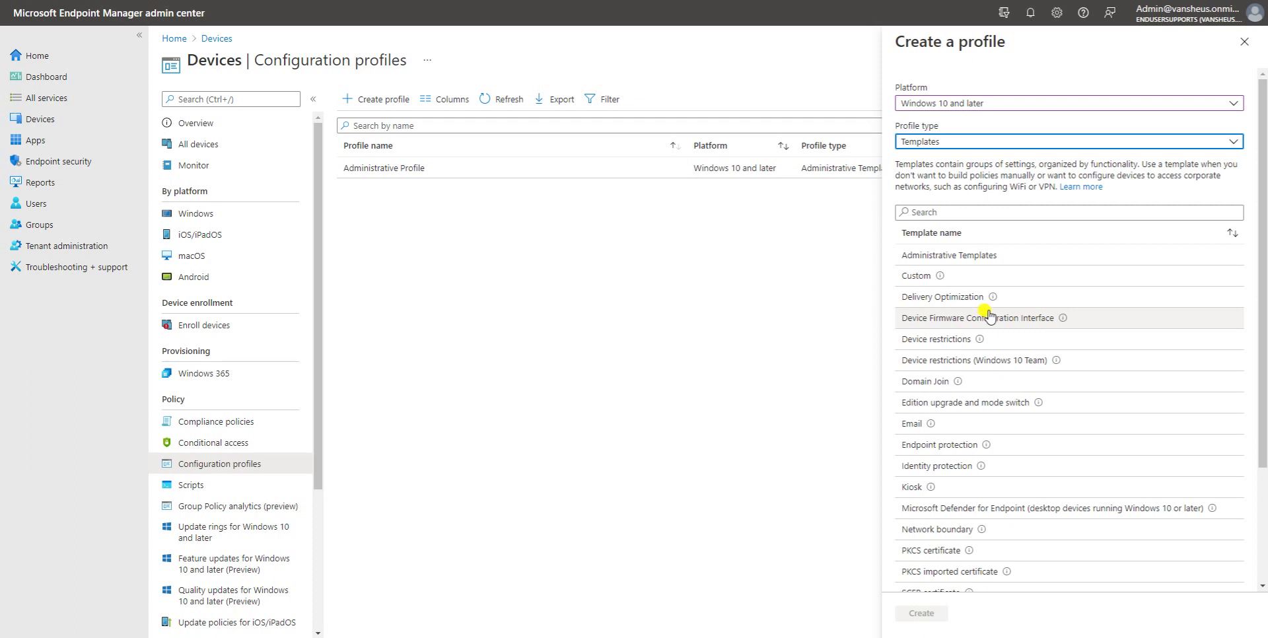
left_click(989, 258)
left_click(924, 610)
- Enter Allow RDP Access as the profile's name and description, and continue to the configuration settings
left_click(388, 140)
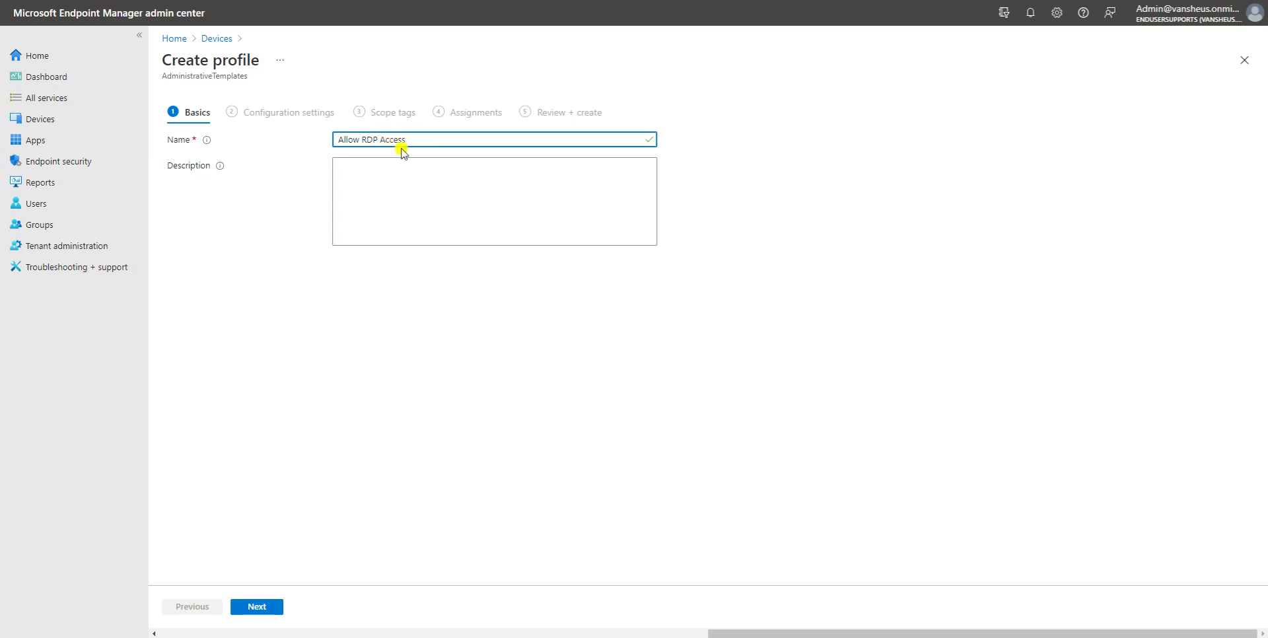
left_click_drag(410, 138, 328, 135)
key("ctrl+c")
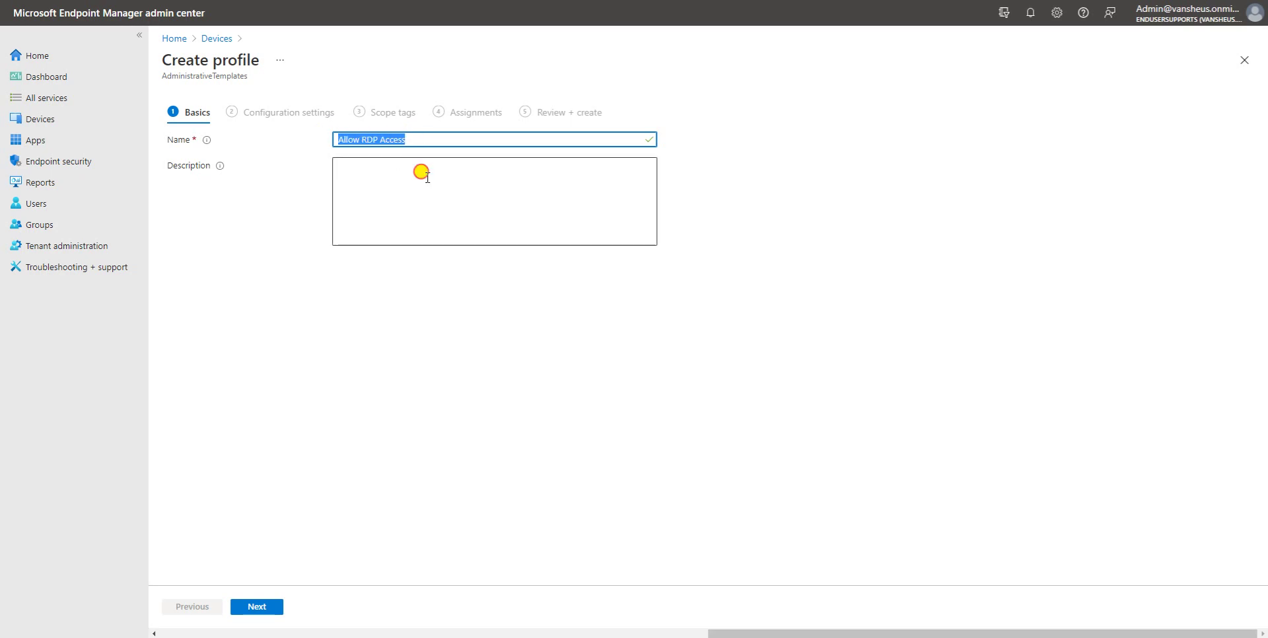
left_click(420, 170)
key("ctrl+v")
left_click(258, 606)
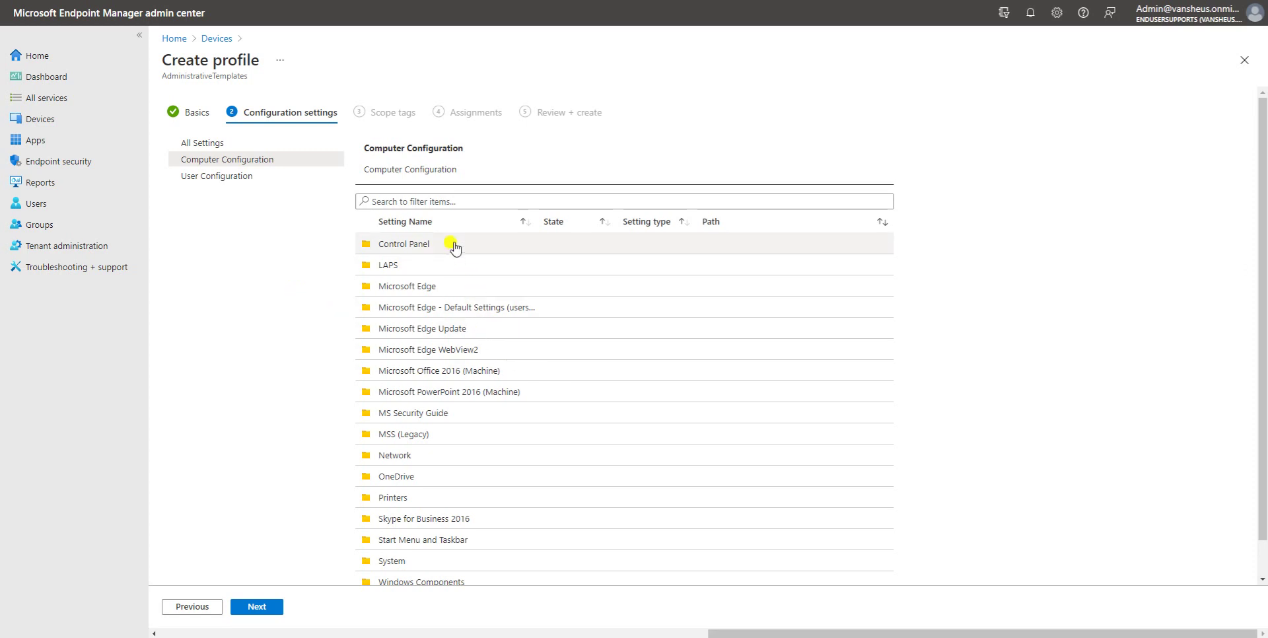
- Examine the Control Panel settings under Computer Configuration: Personalization, Regional and Language Options, and User Accounts
scroll(481, 243, "down", 1)
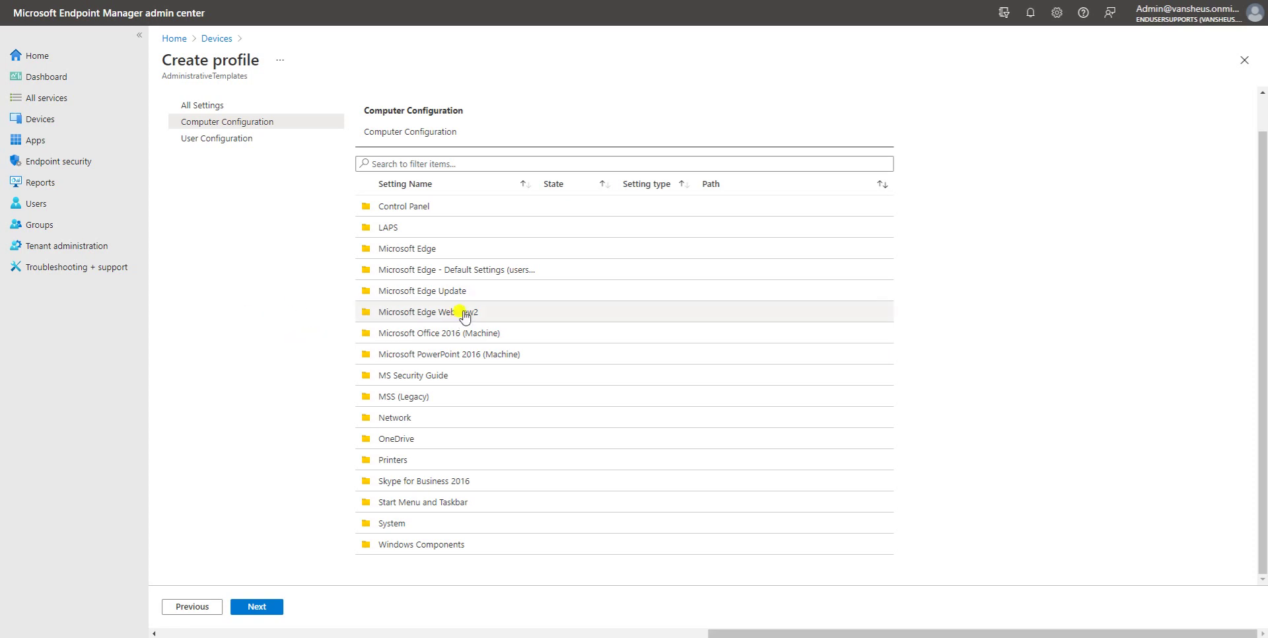
scroll(423, 227, "up", 1)
left_click(425, 251)
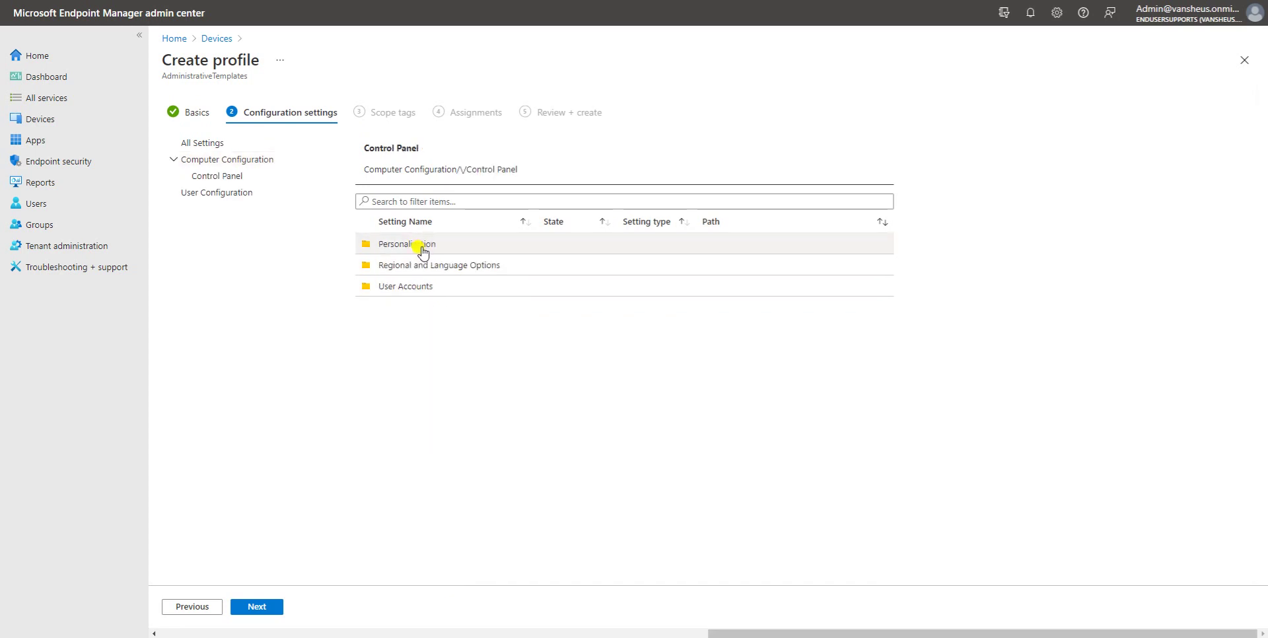
left_click(465, 248)
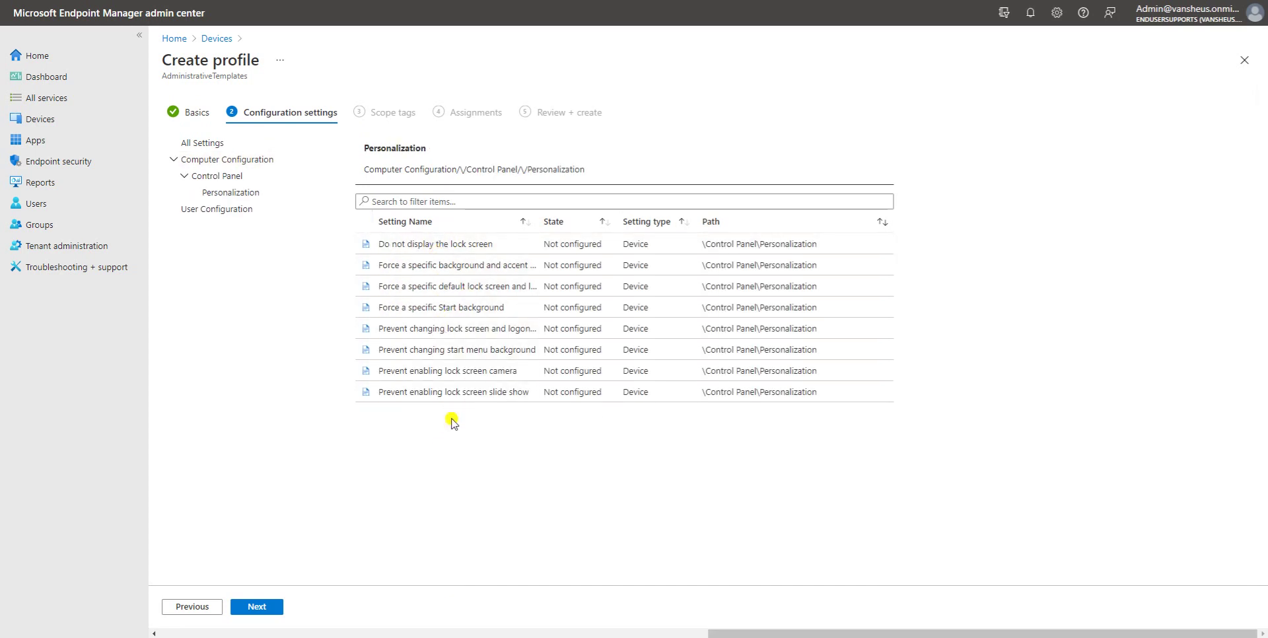
left_click(234, 176)
left_click(416, 268)
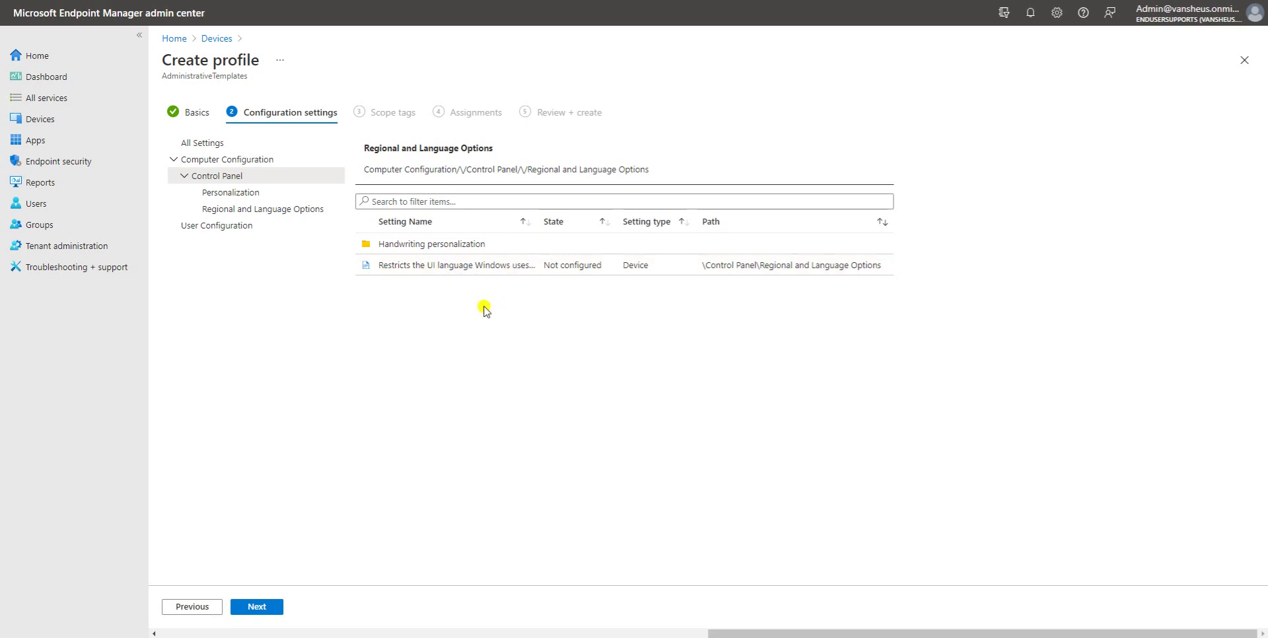
left_click(237, 177)
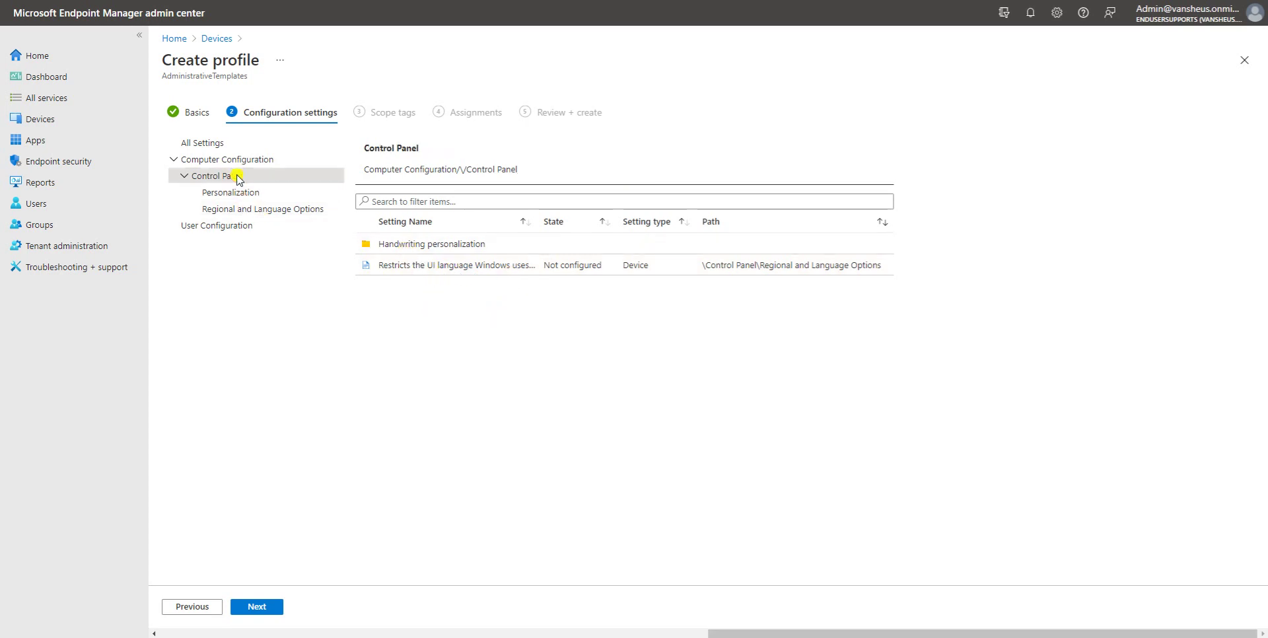
left_click(408, 286)
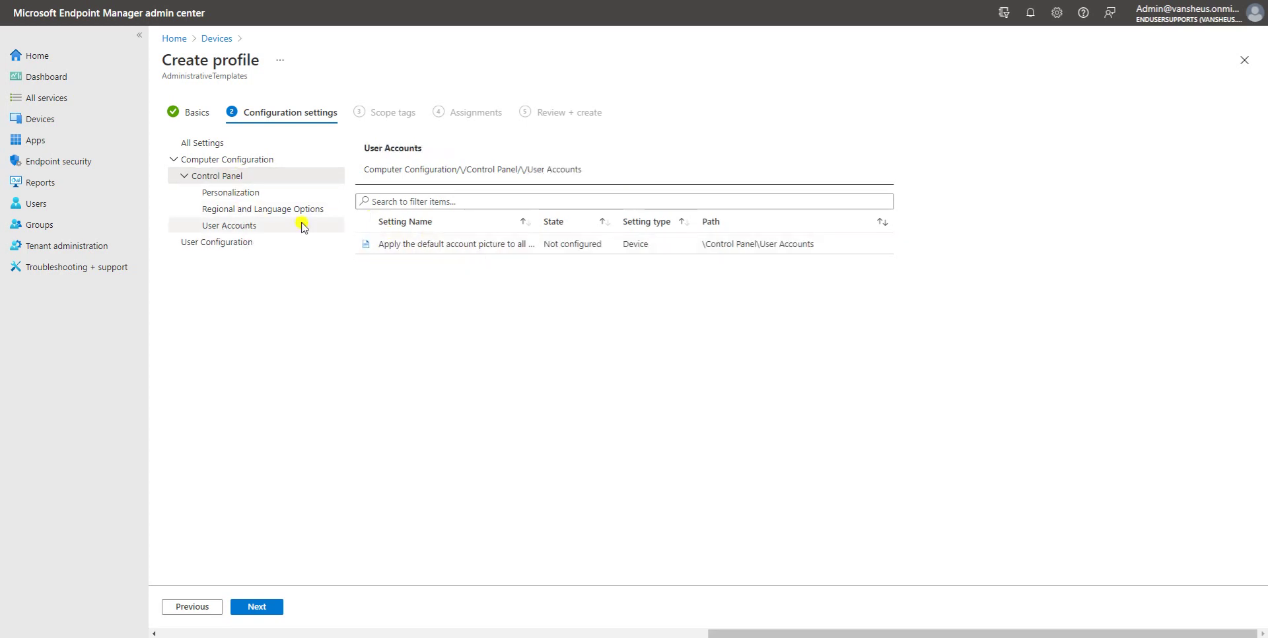
left_click(238, 176)
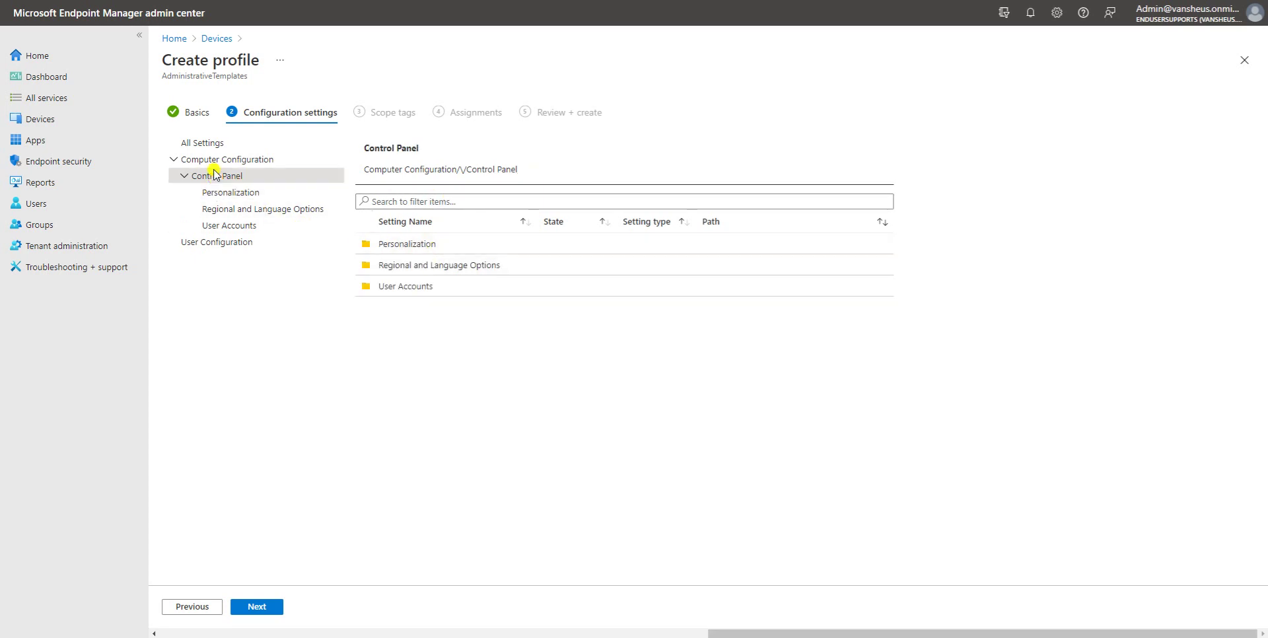
left_click(291, 162)
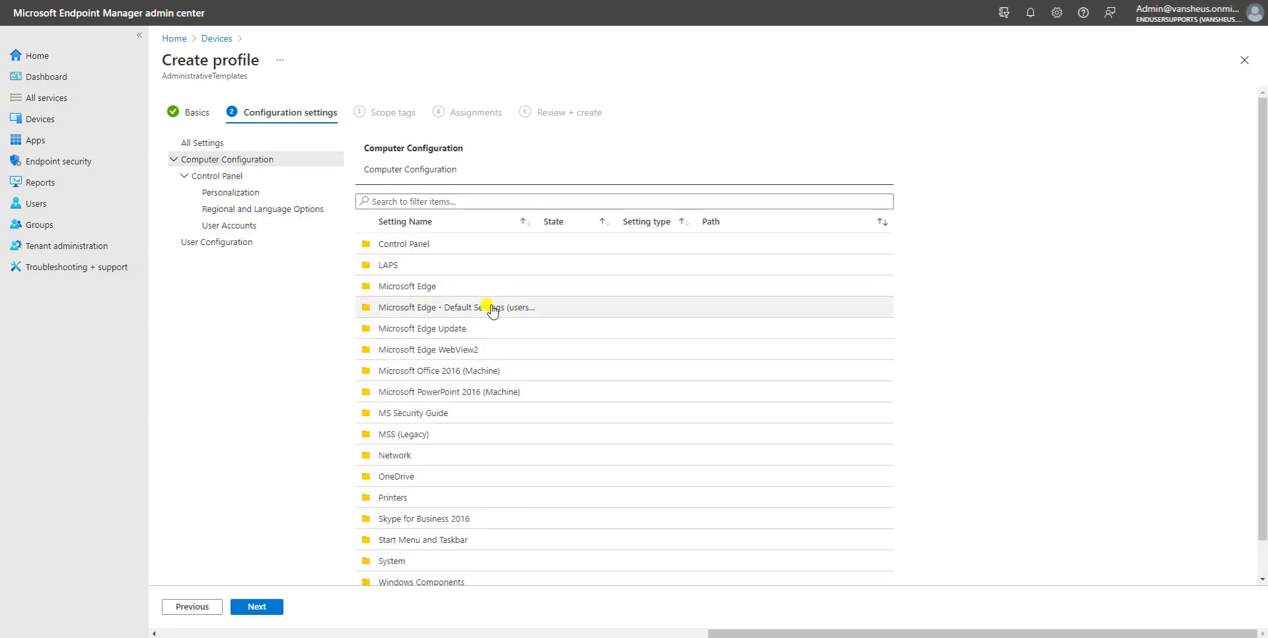
- Look through the Microsoft Edge settings under Computer Configuration
left_click(425, 286)
scroll(534, 382, "down", 2)
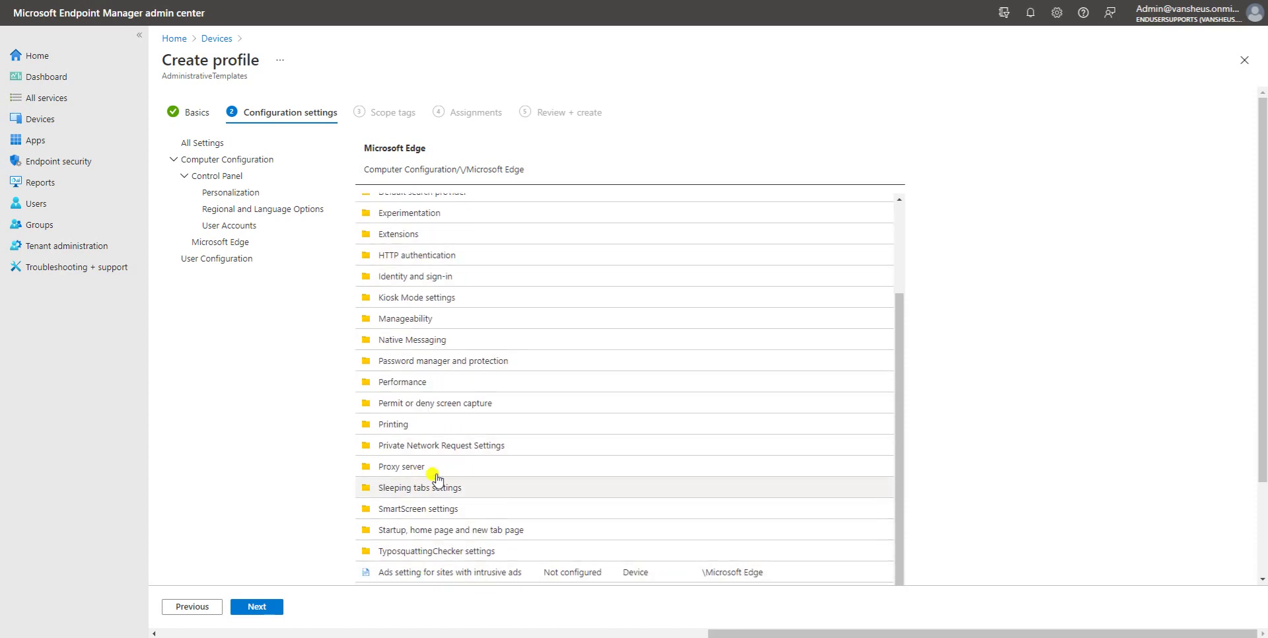
scroll(426, 304, "up", 2)
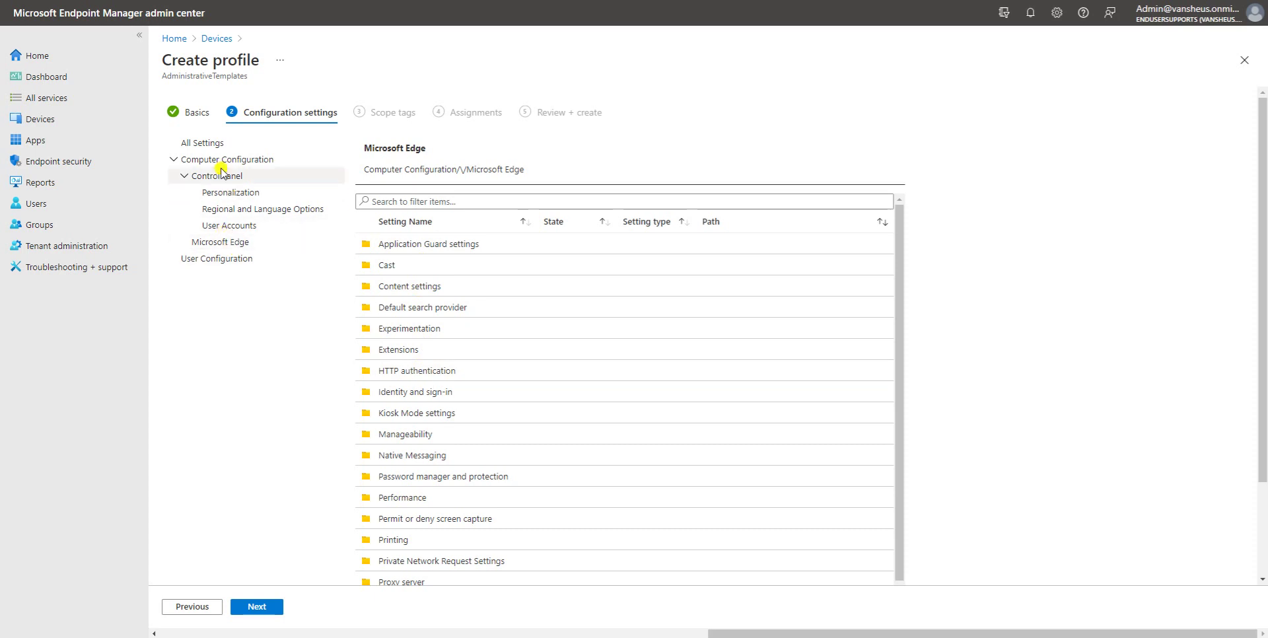
left_click(245, 160)
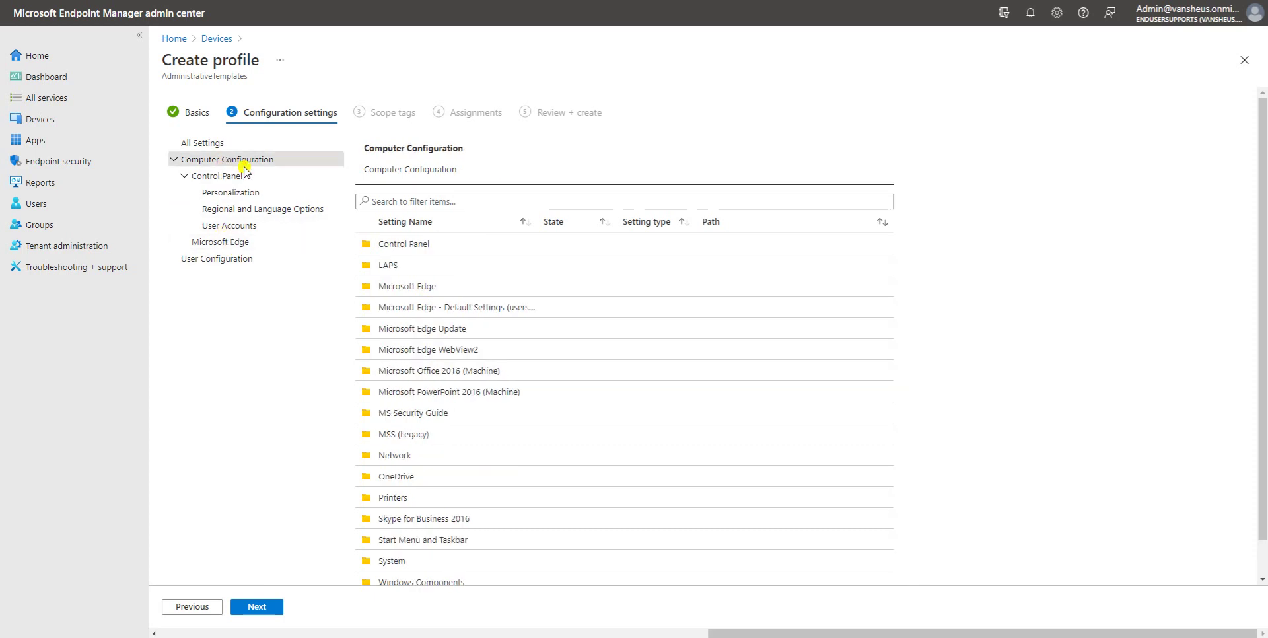
left_click(436, 498)
scroll(466, 274, "down", 2)
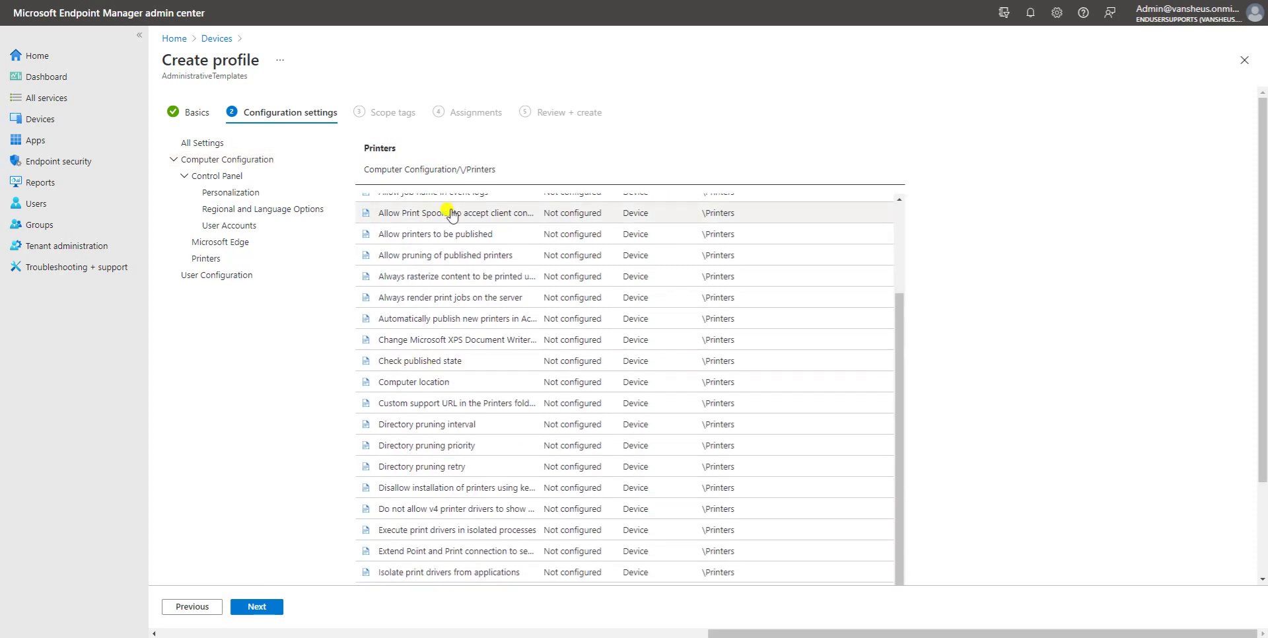
left_click(402, 383)
left_click(925, 348)
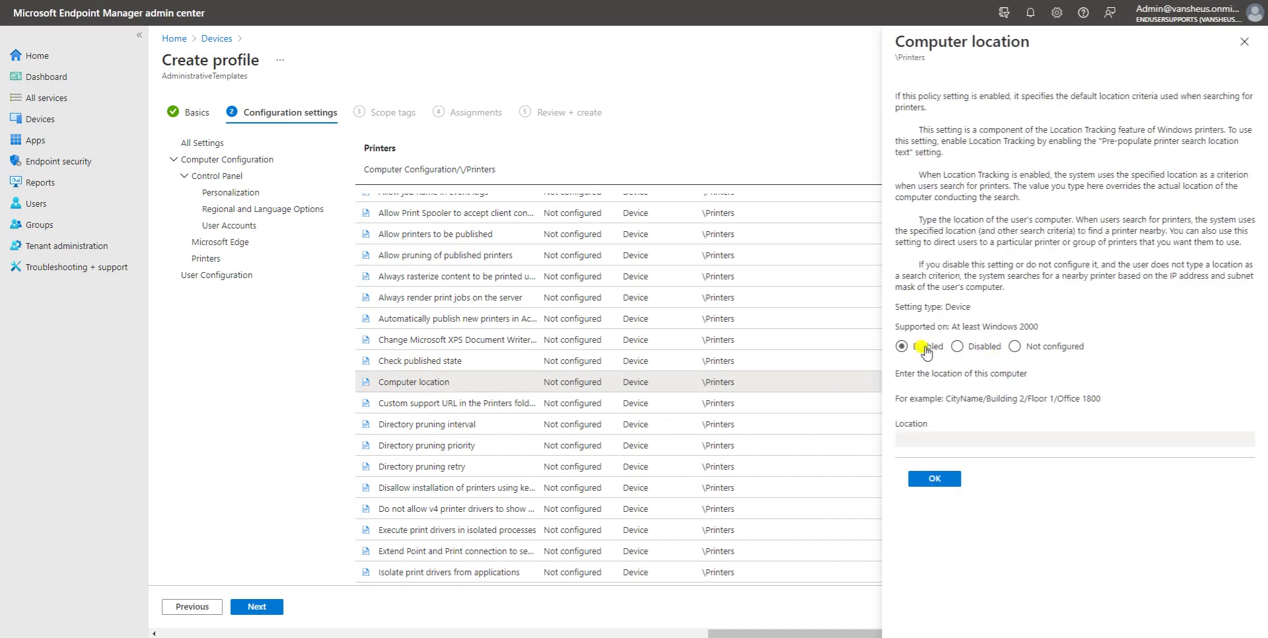
left_click(951, 438)
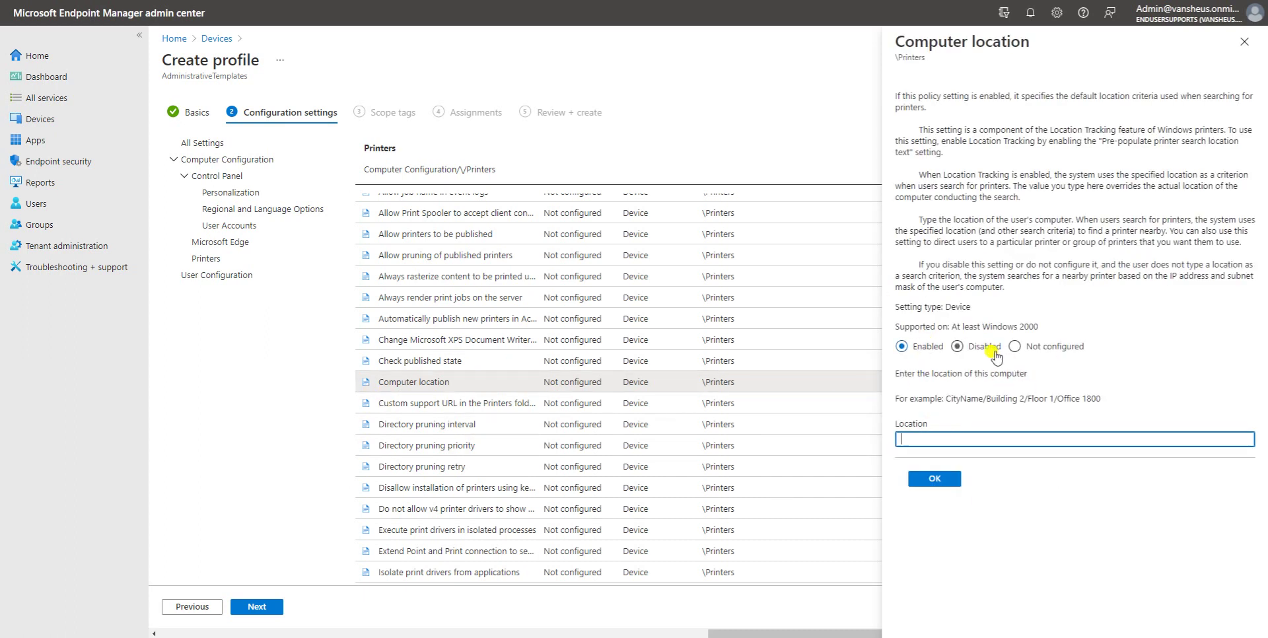
left_click(1244, 45)
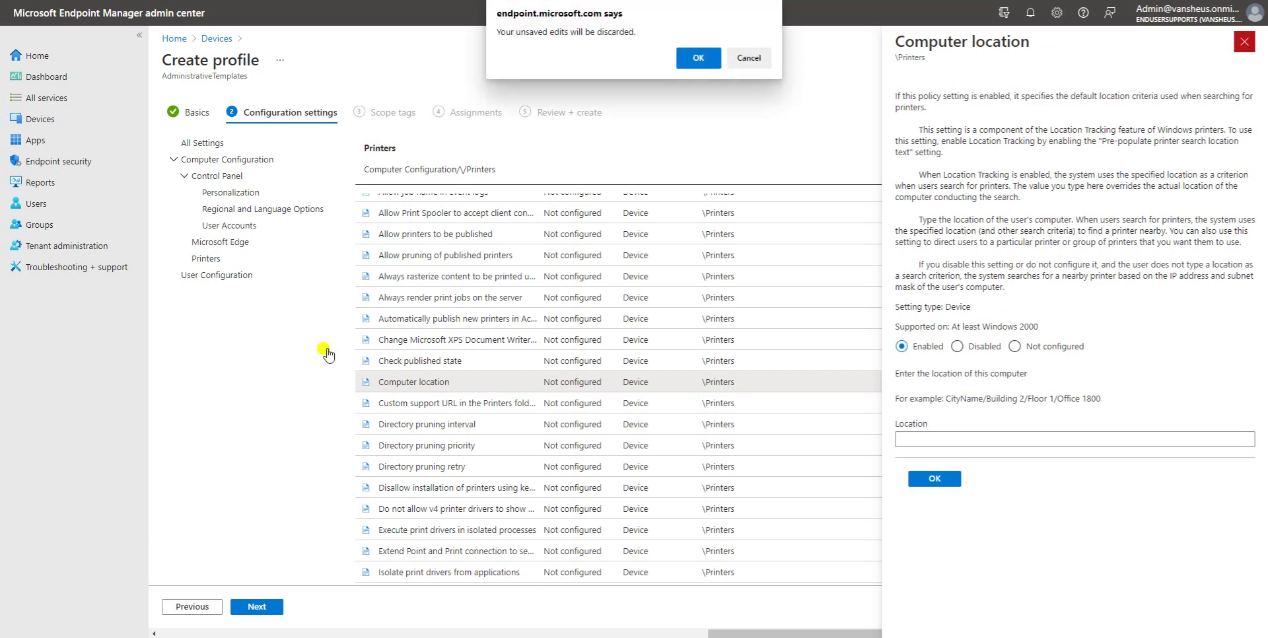
left_click(721, 53)
scroll(261, 341, "down", 2)
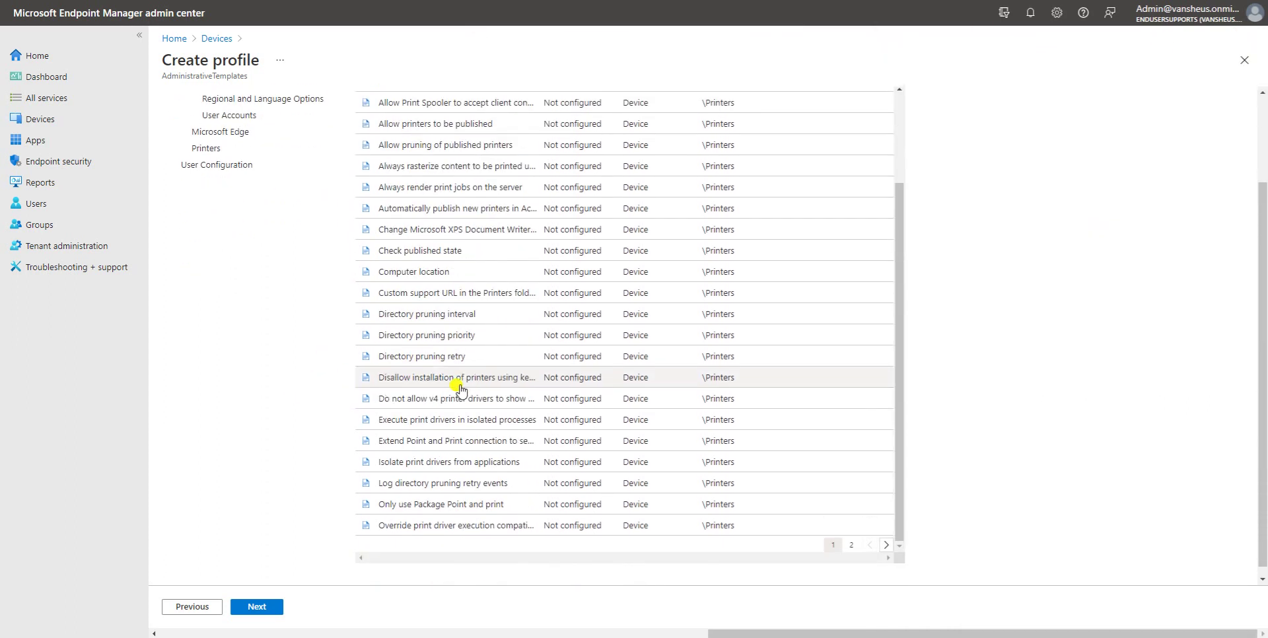
scroll(452, 396, "up", 3)
scroll(471, 116, "up", 2)
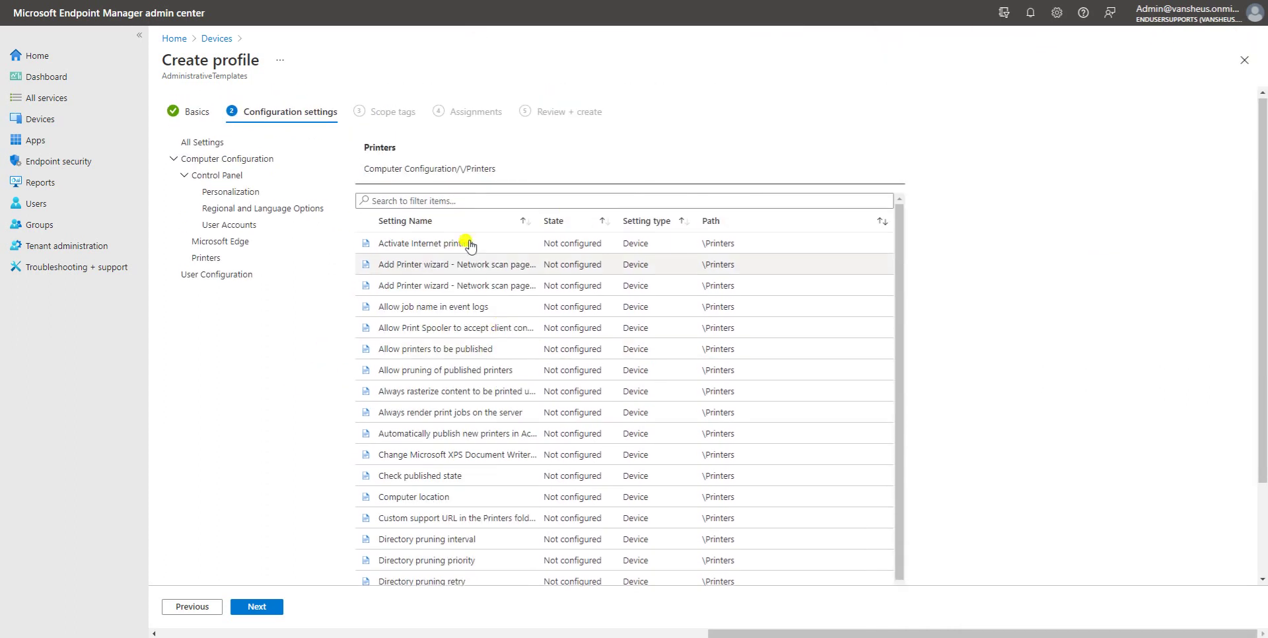
- Open the Computer Configuration settings for Windows Components, Remote Desktop Services, Remote Desktop Session Host, Connections
left_click(222, 159)
scroll(538, 470, "down", 1)
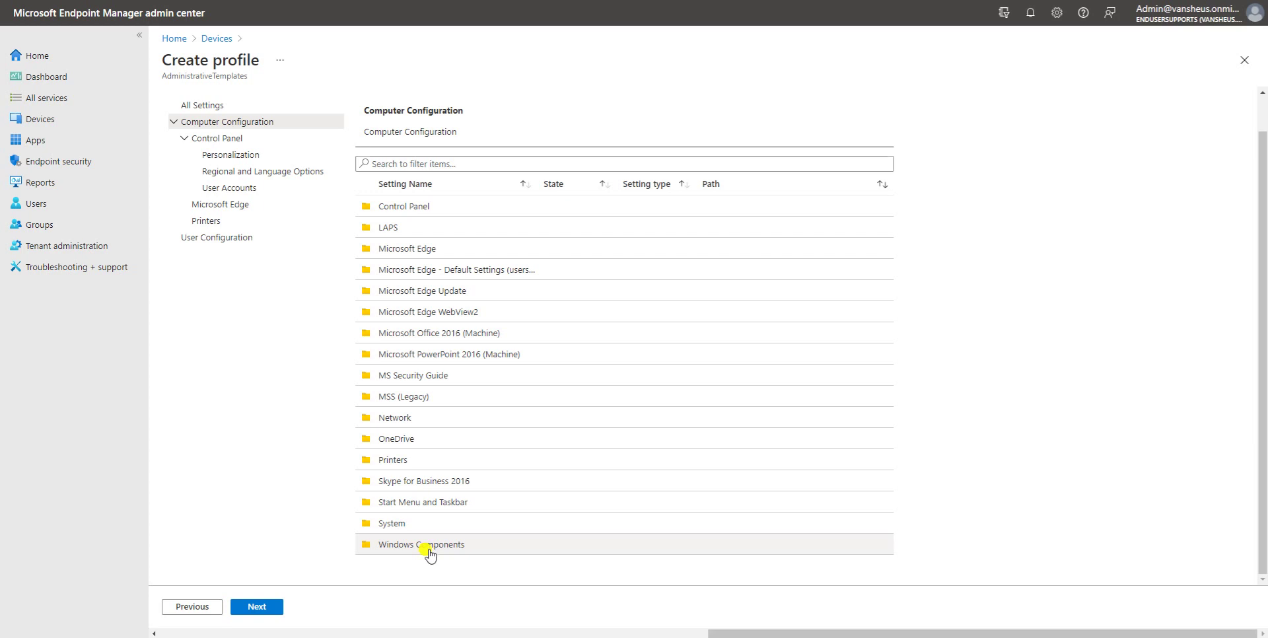
left_click(461, 550)
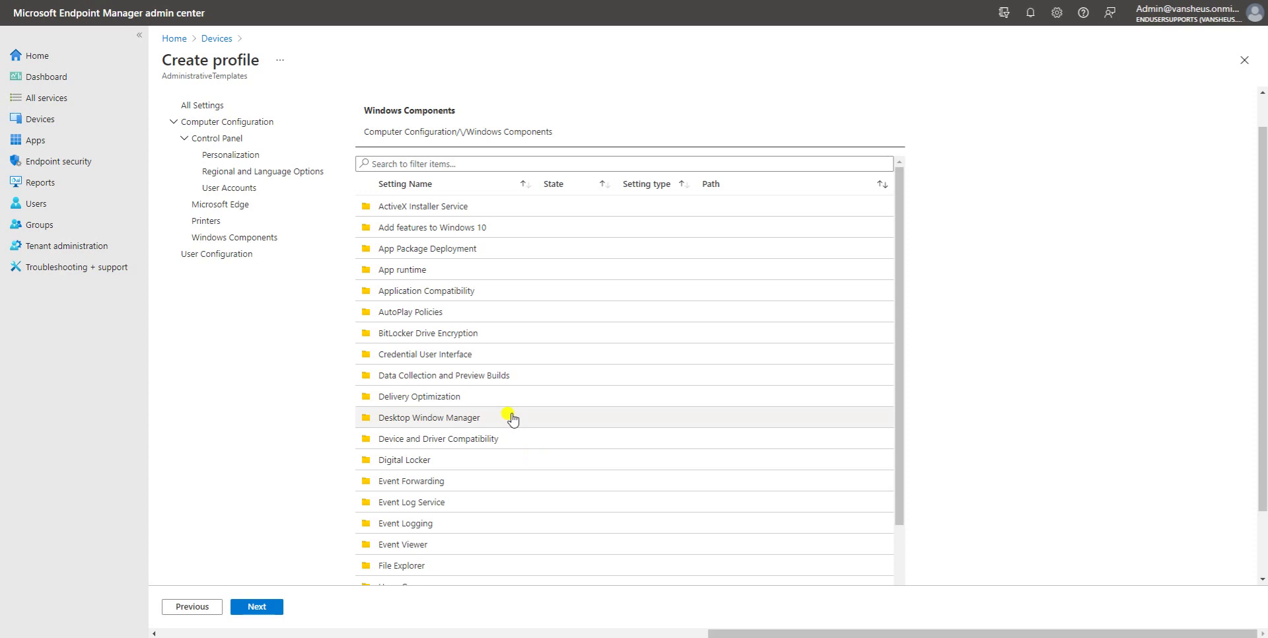
scroll(509, 426, "down", 3)
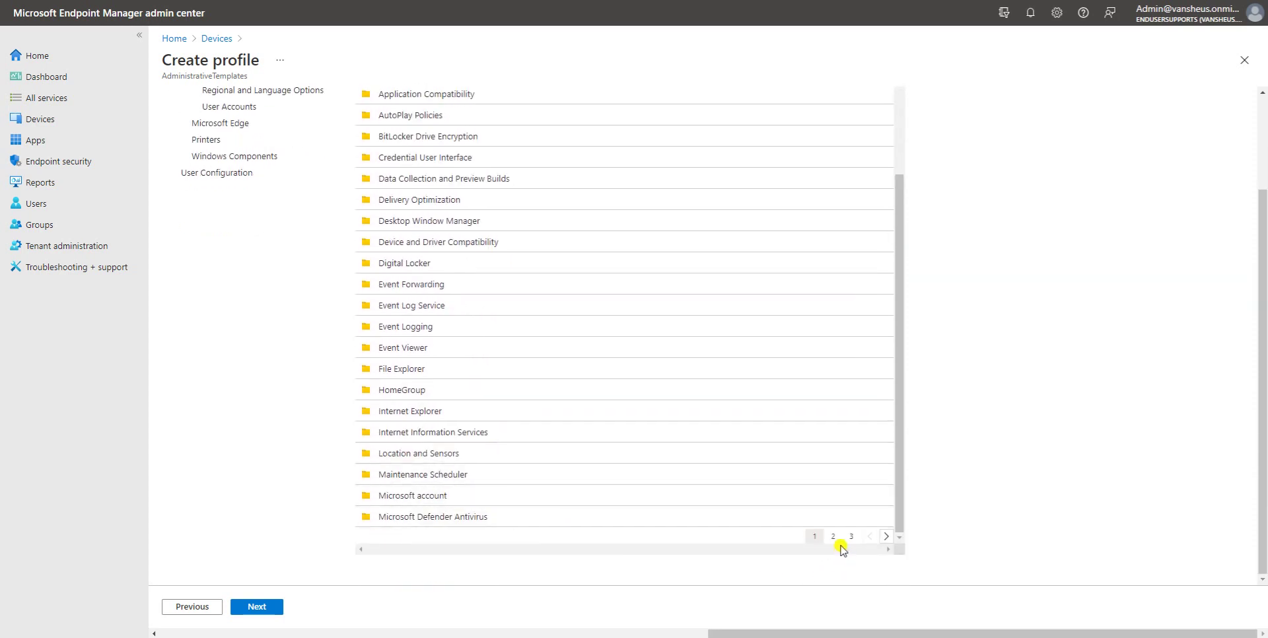
left_click(833, 536)
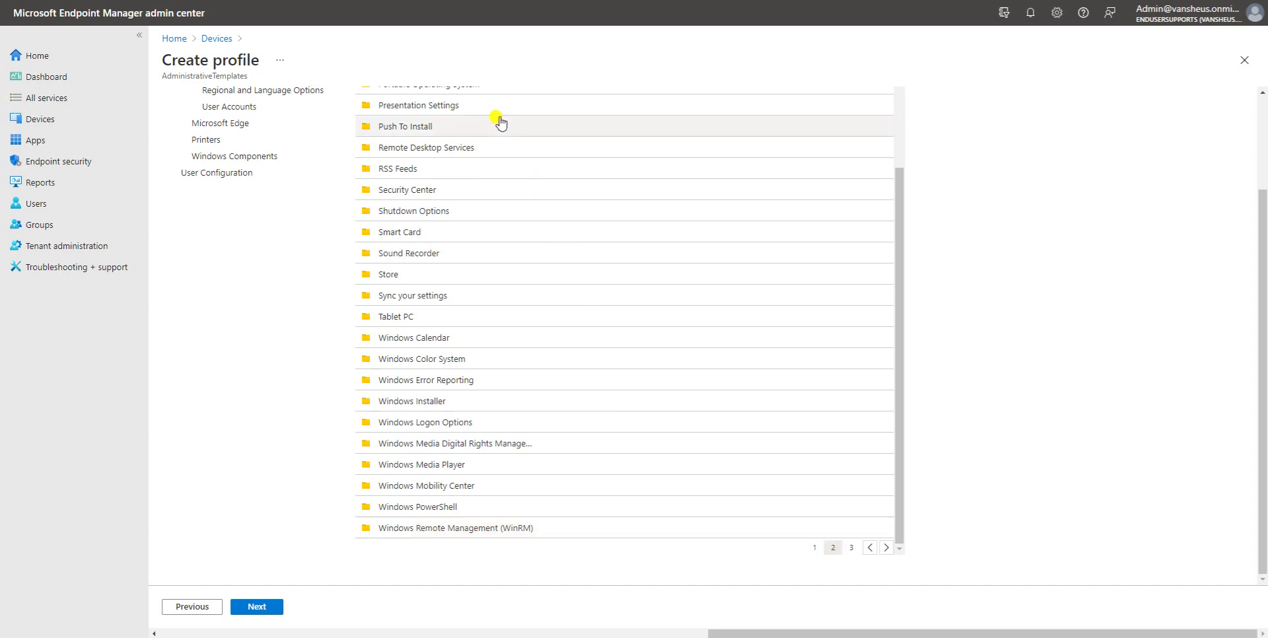
scroll(473, 314, "up", 3)
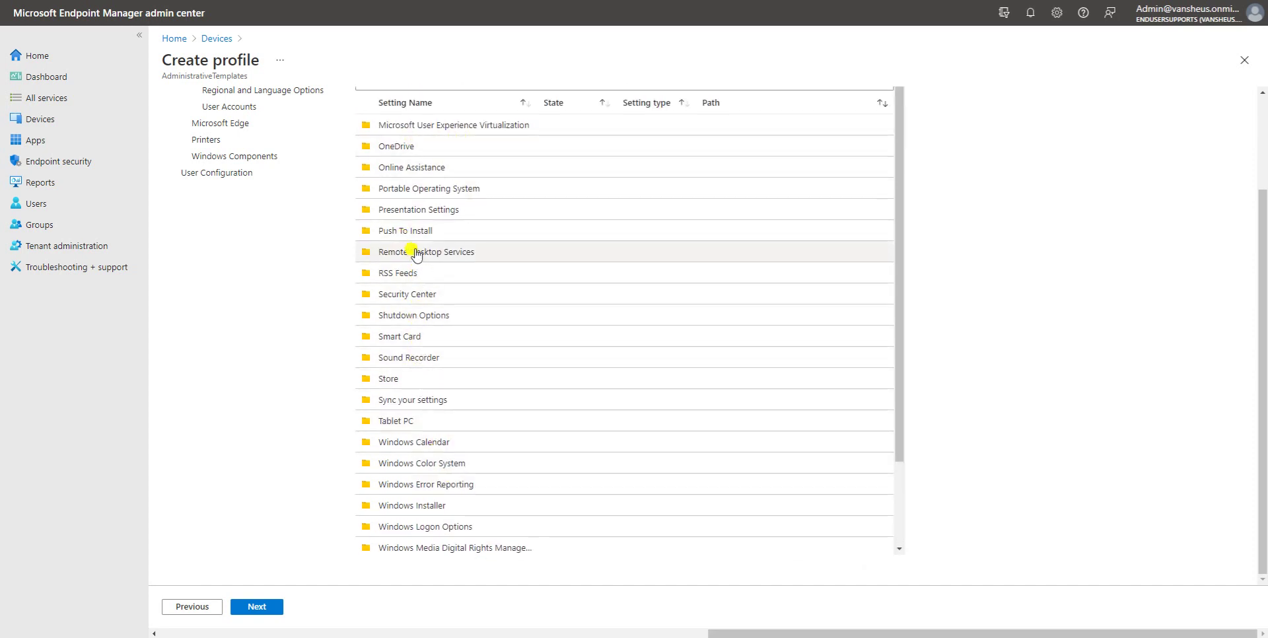
left_click(473, 252)
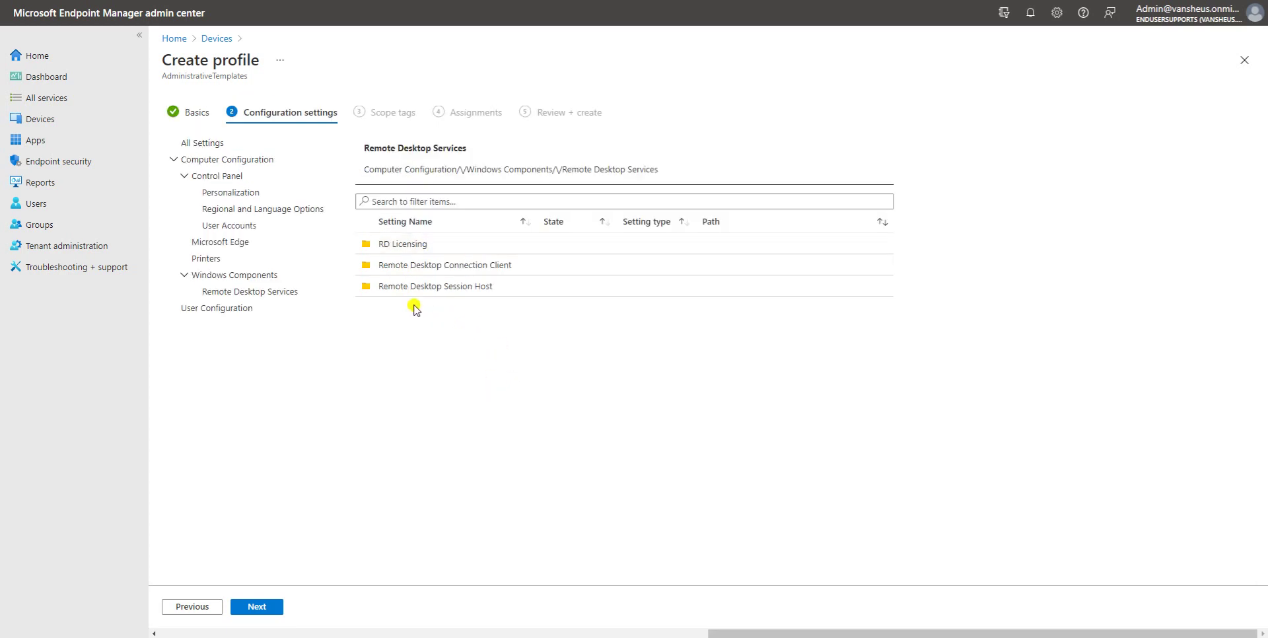
left_click(453, 291)
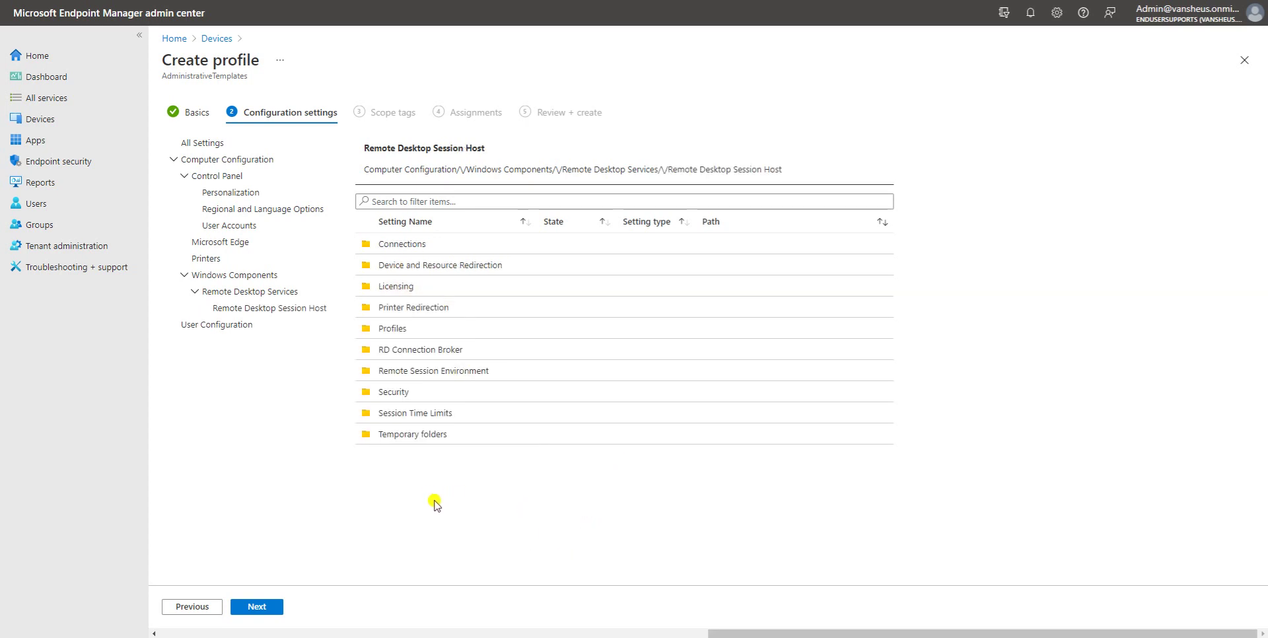
left_click(396, 245)
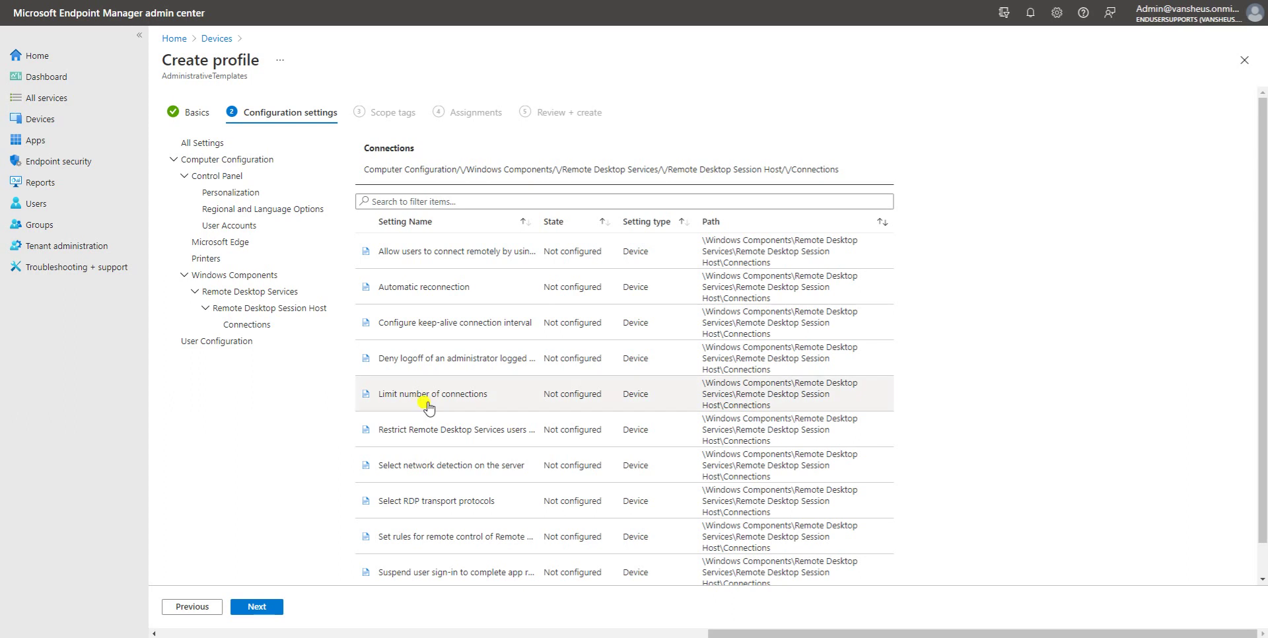
- Widen the Setting Name column and set Allow users to connect remotely by using Remote Desktop Services to Enabled
scroll(428, 376, "down", 1)
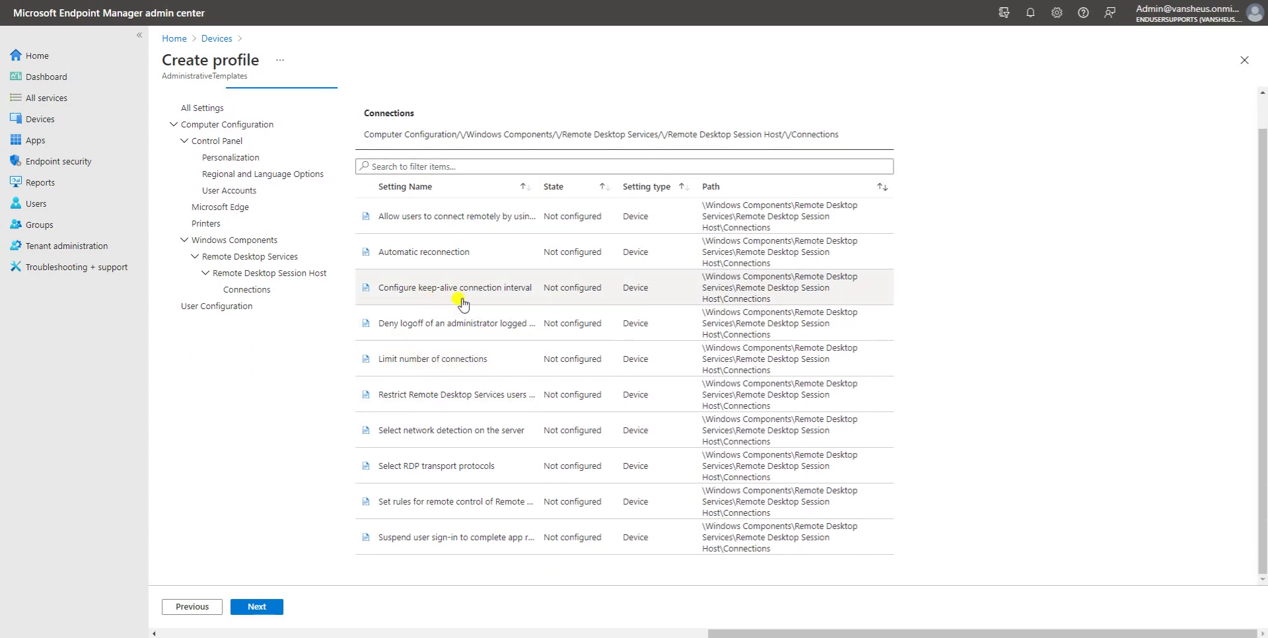
scroll(436, 294, "up", 1)
left_click_drag(536, 220, 643, 220)
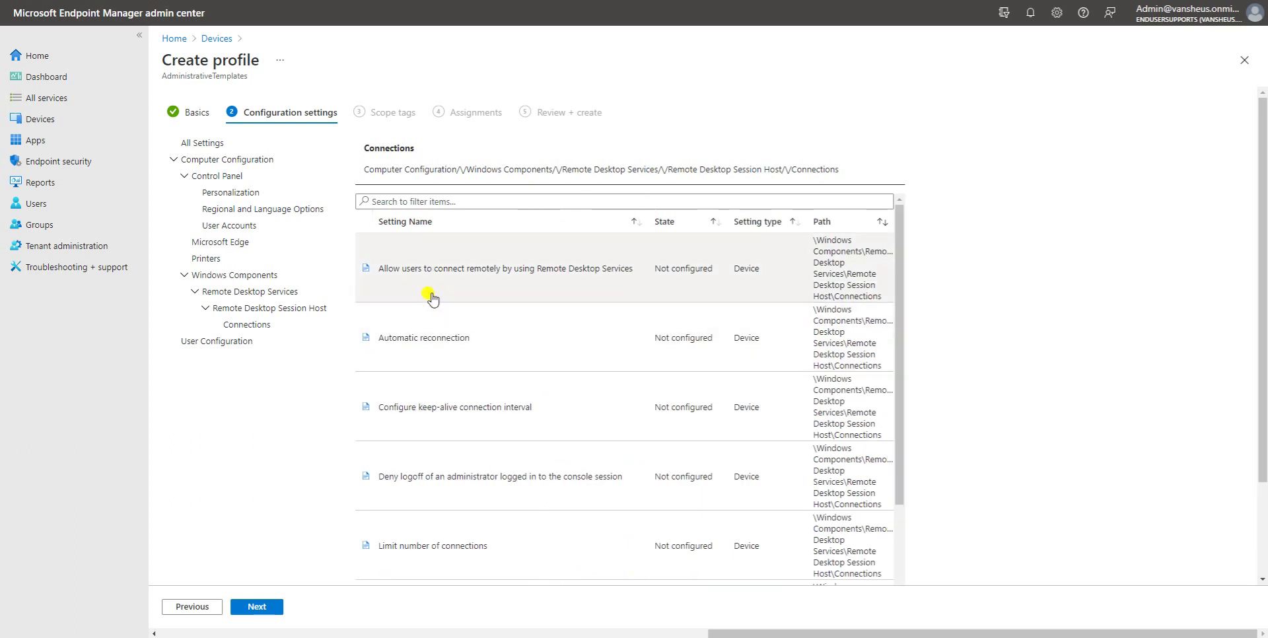
left_click(528, 280)
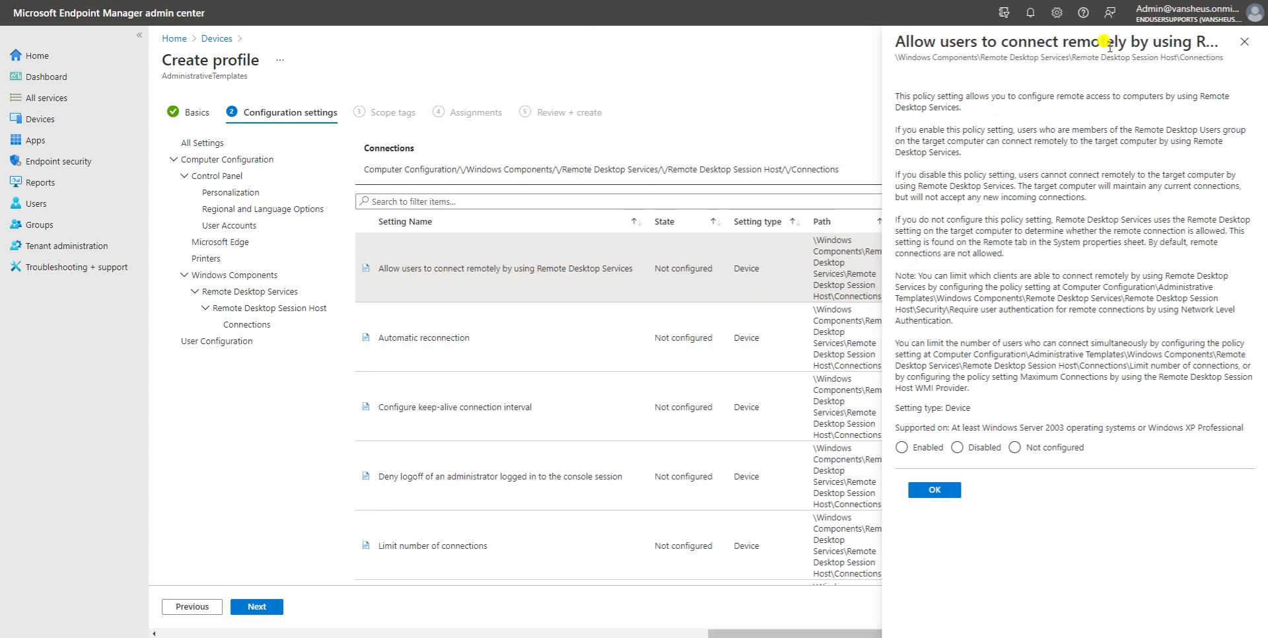
left_click(902, 447)
left_click(934, 489)
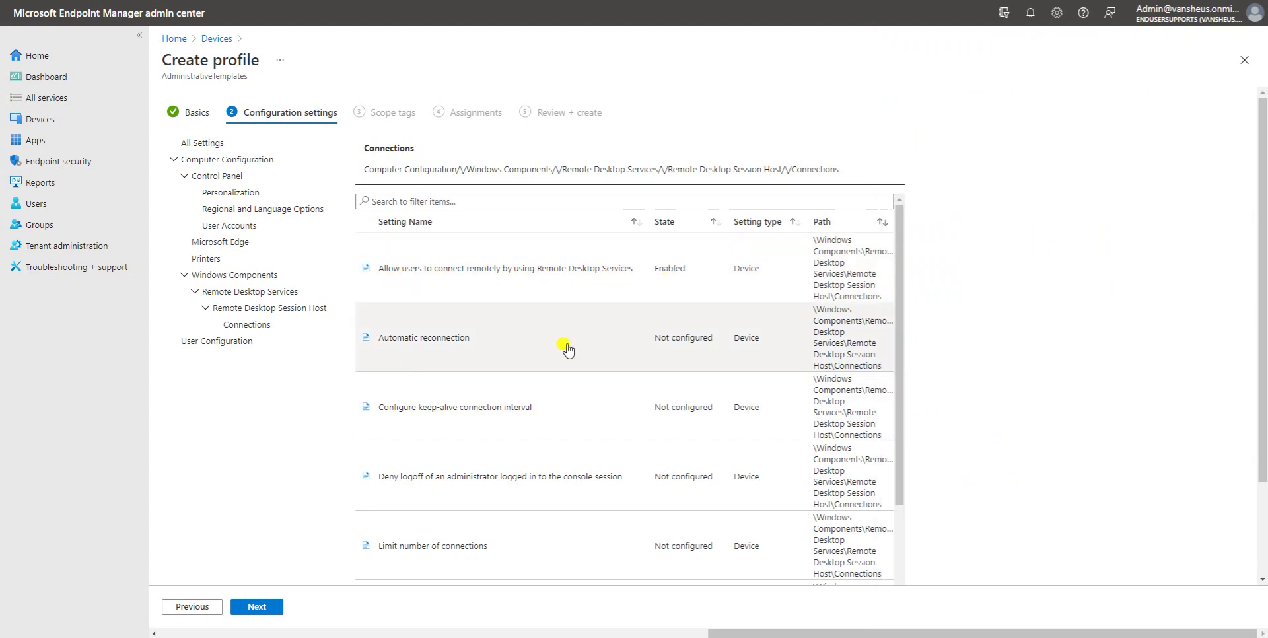
- Enable the Limit number of connections setting with RD Maximum Connections allowed set to 5
scroll(568, 340, "down", 2)
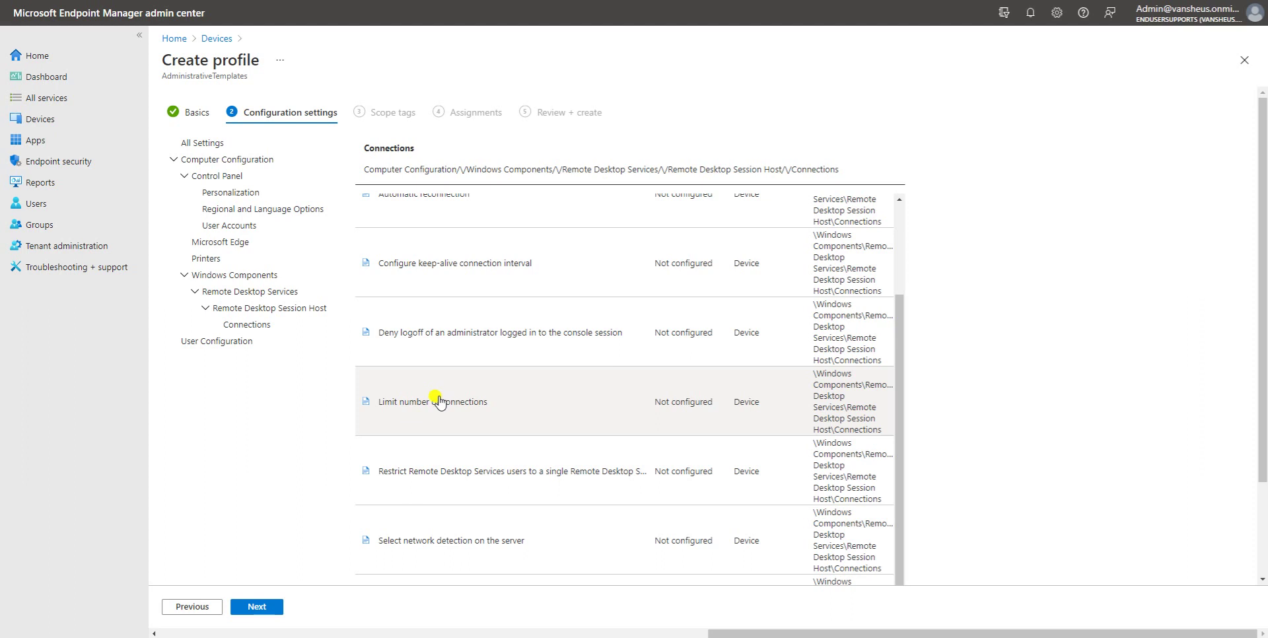
left_click(502, 401)
left_click(913, 403)
left_click(934, 445)
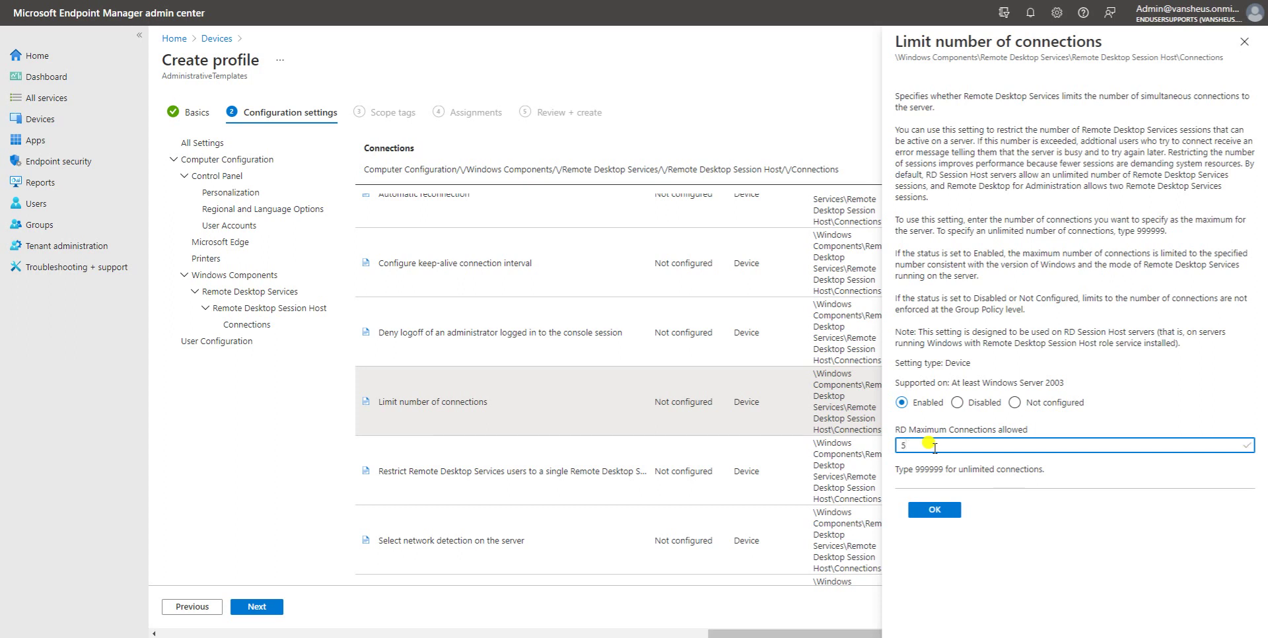
type("5")
left_click(933, 510)
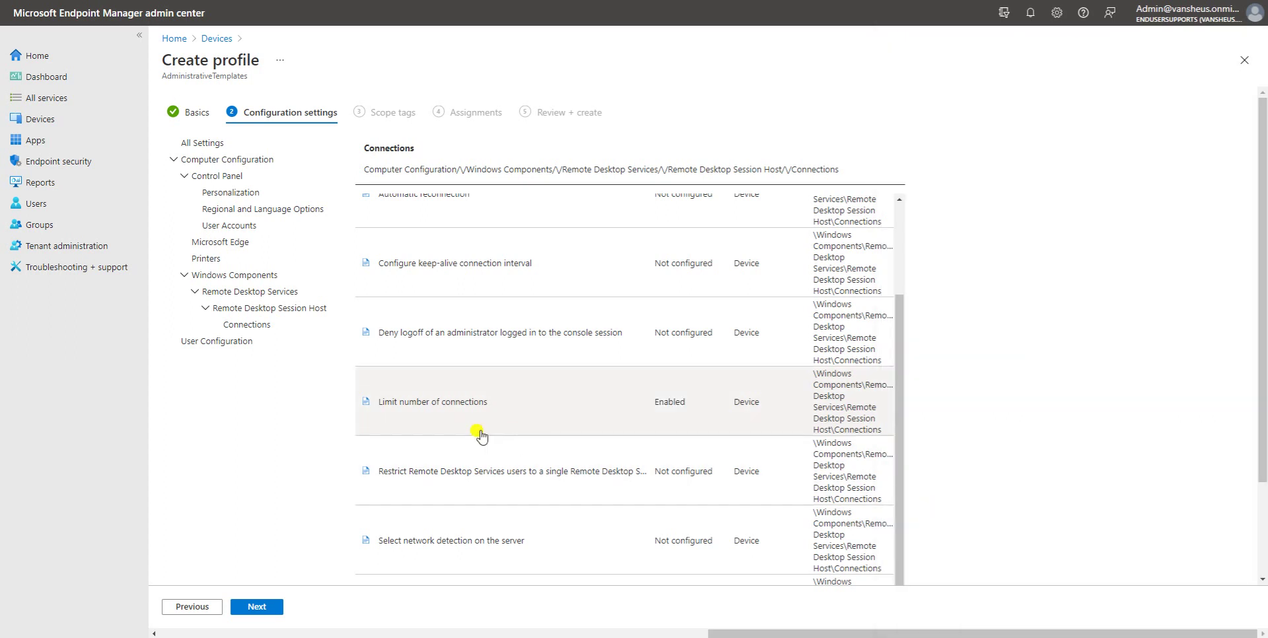
- Look over the remaining Connections settings and continue to the profile's scope tags
scroll(560, 453, "down", 2)
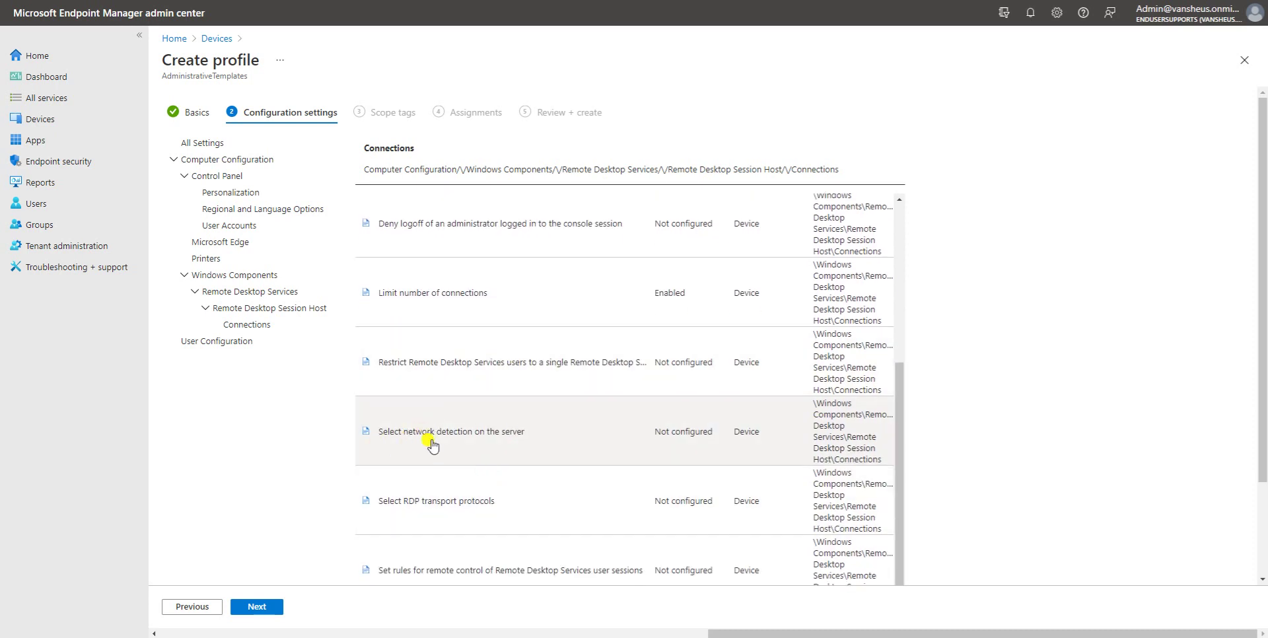
scroll(565, 445, "down", 2)
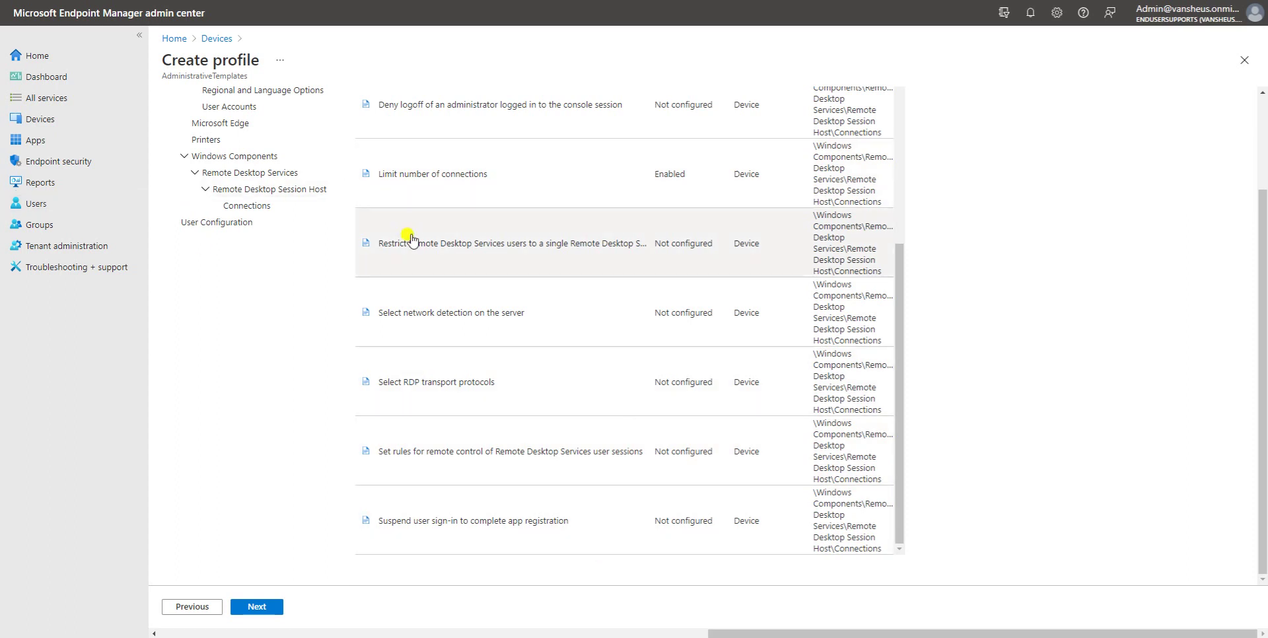
scroll(429, 284, "up", 3)
scroll(451, 305, "up", 2)
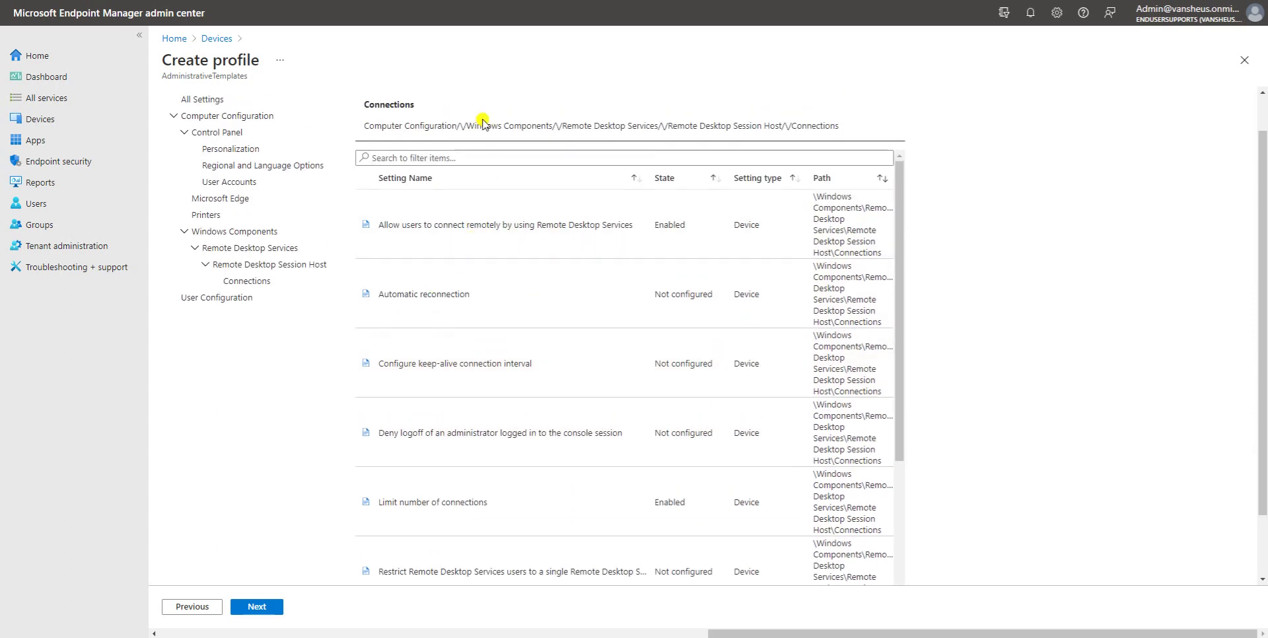
left_click(259, 604)
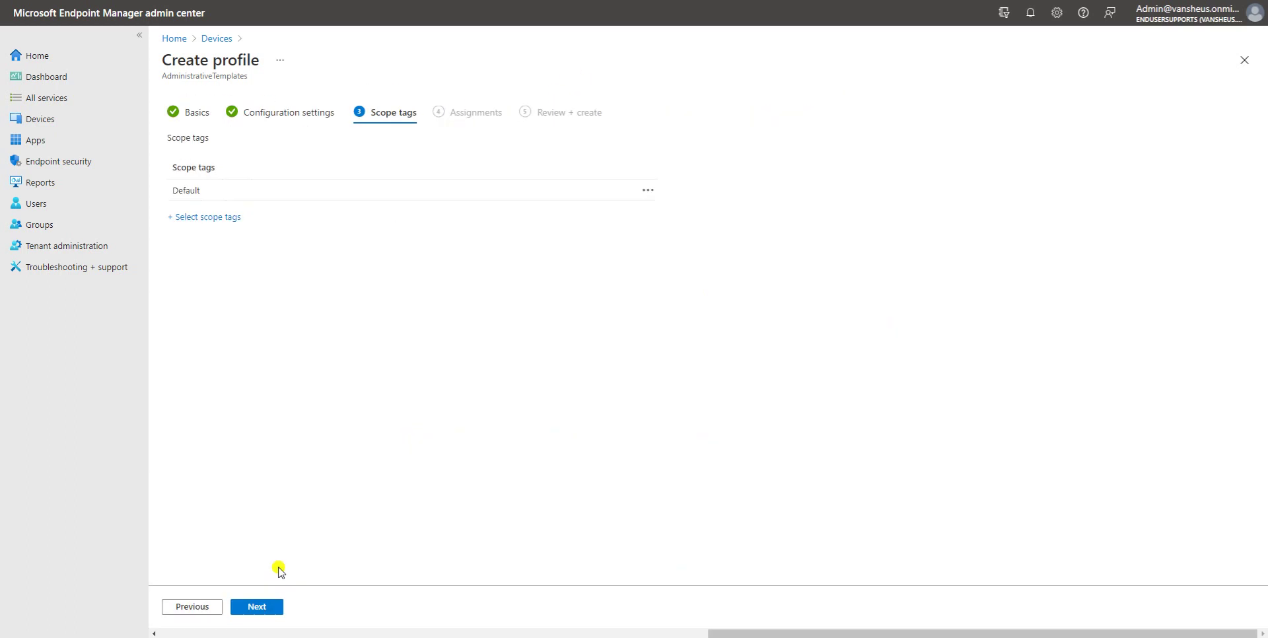
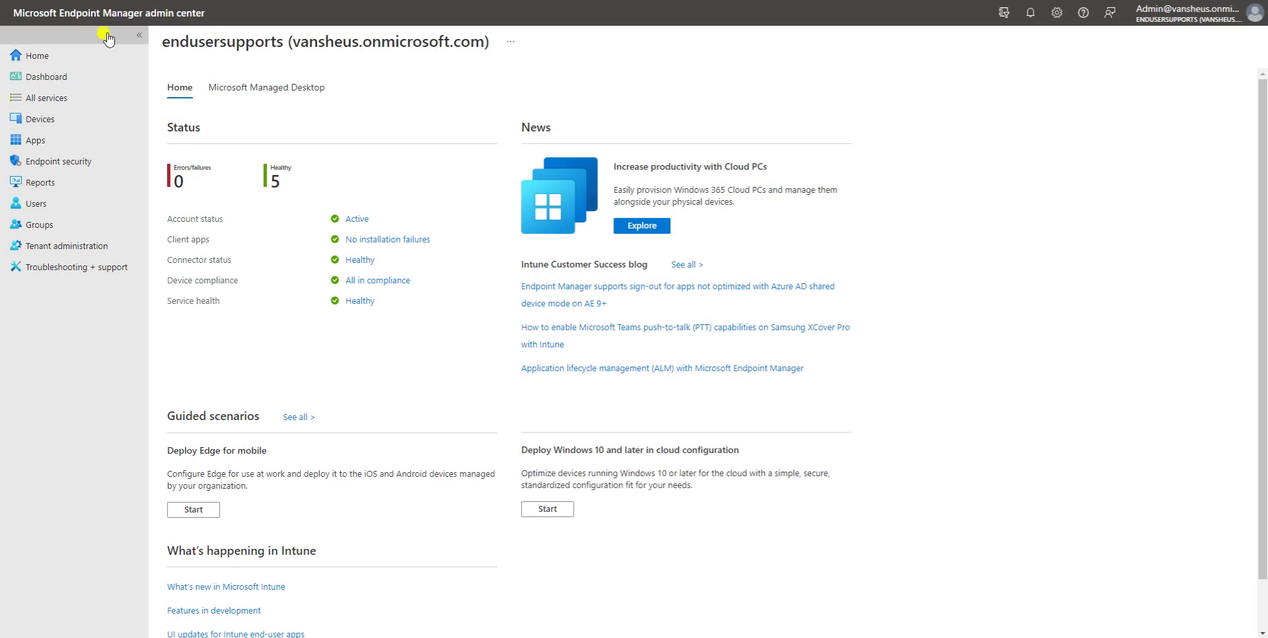
- Examine which device and user are direct members of the Administrative Profile group
left_click(39, 225)
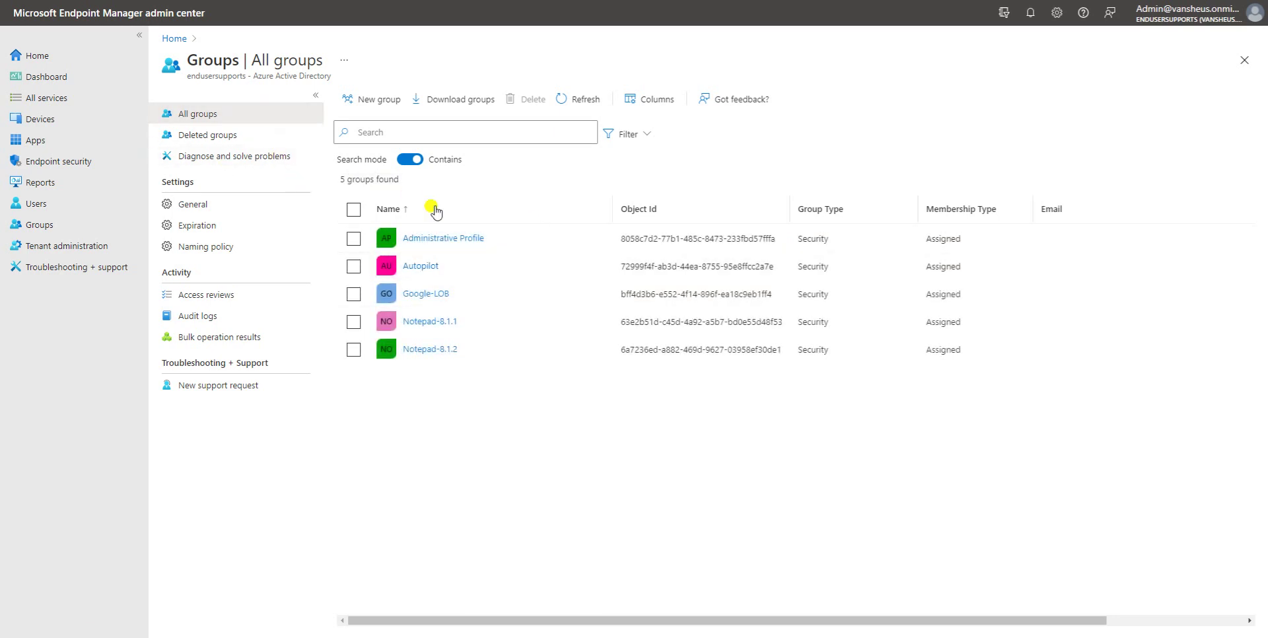
left_click(426, 239)
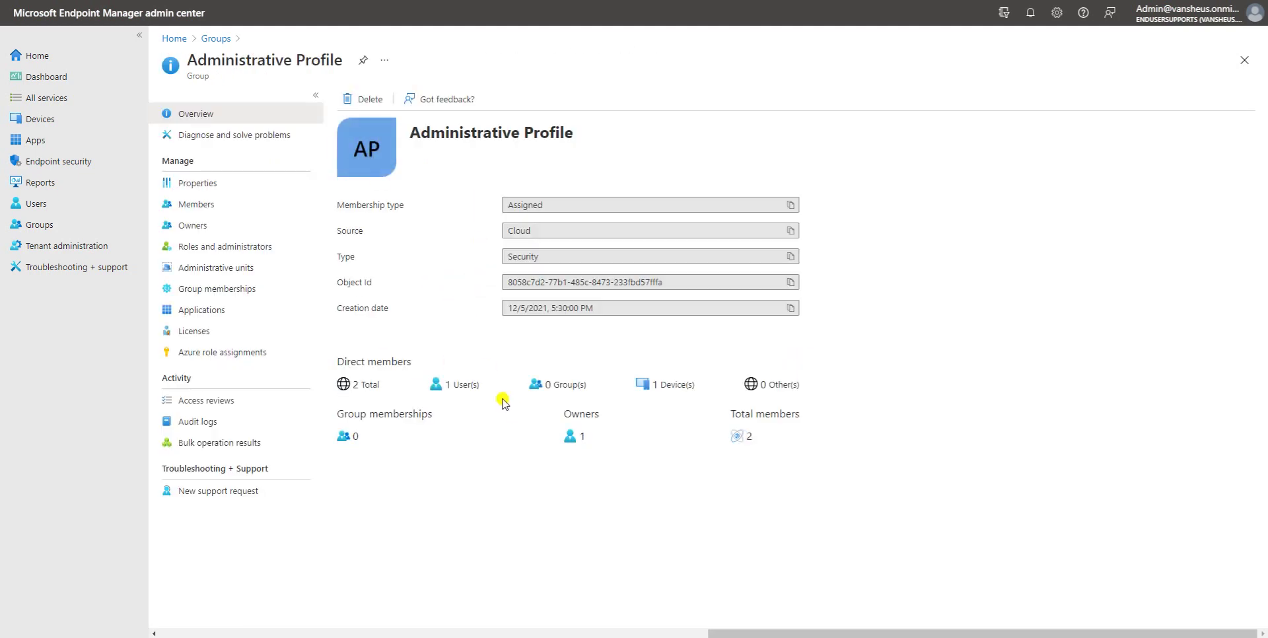
left_click(210, 205)
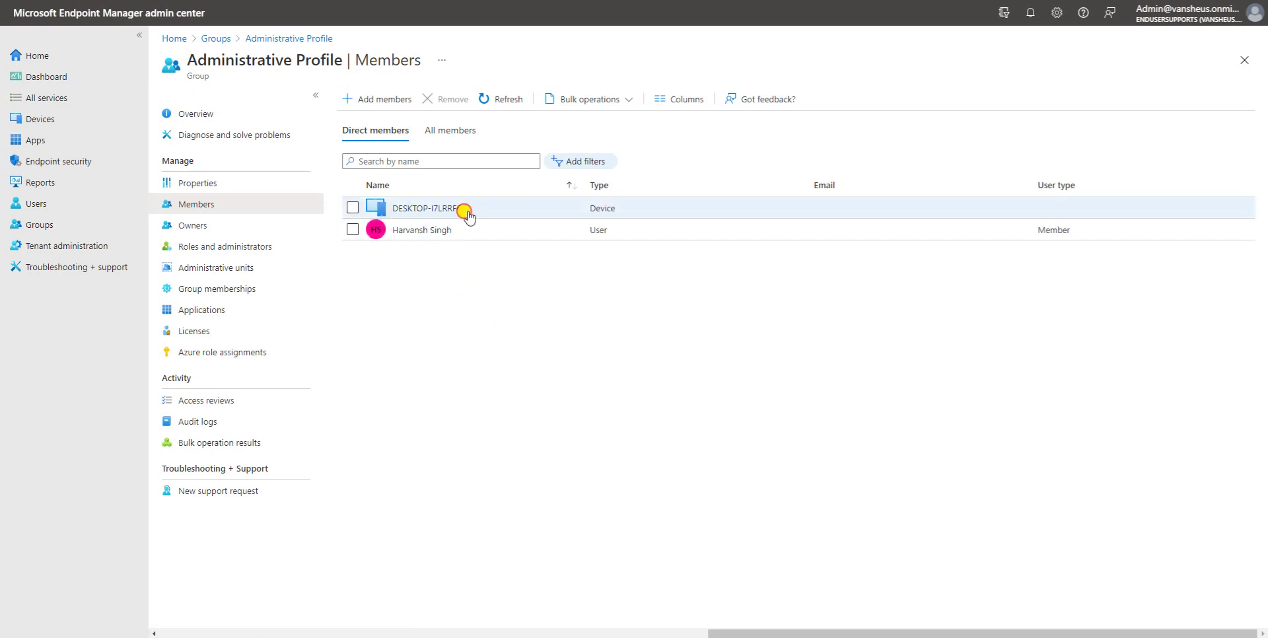
left_click_drag(466, 211, 388, 207)
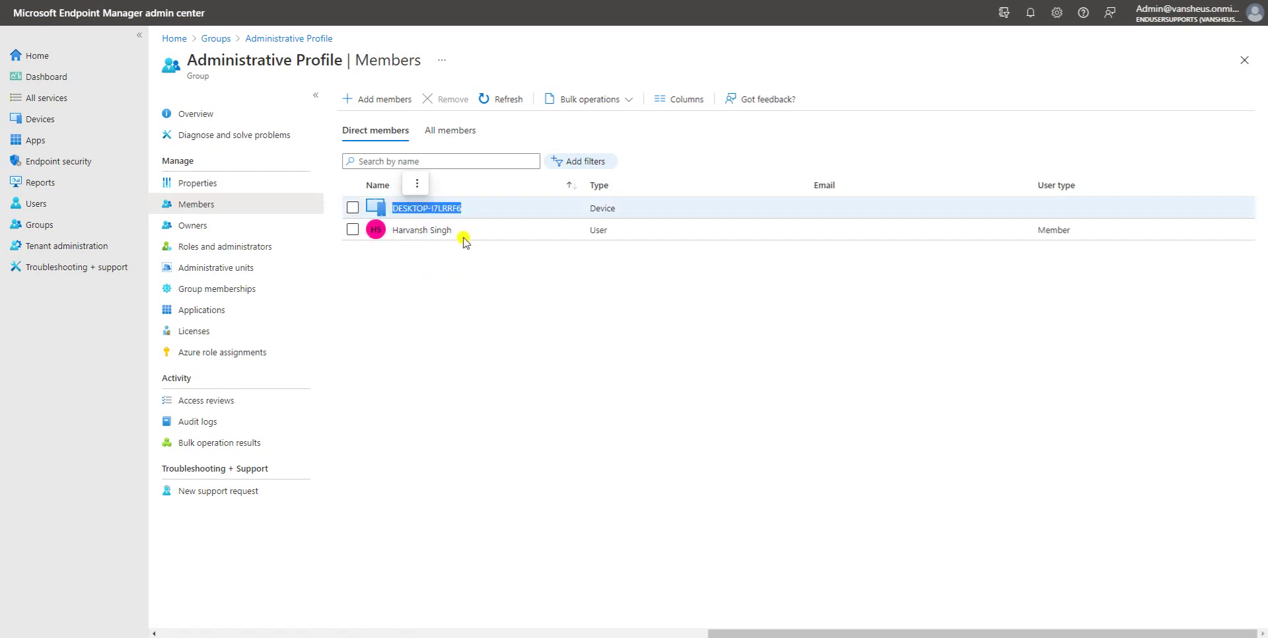
left_click_drag(462, 232, 396, 235)
left_click(482, 374)
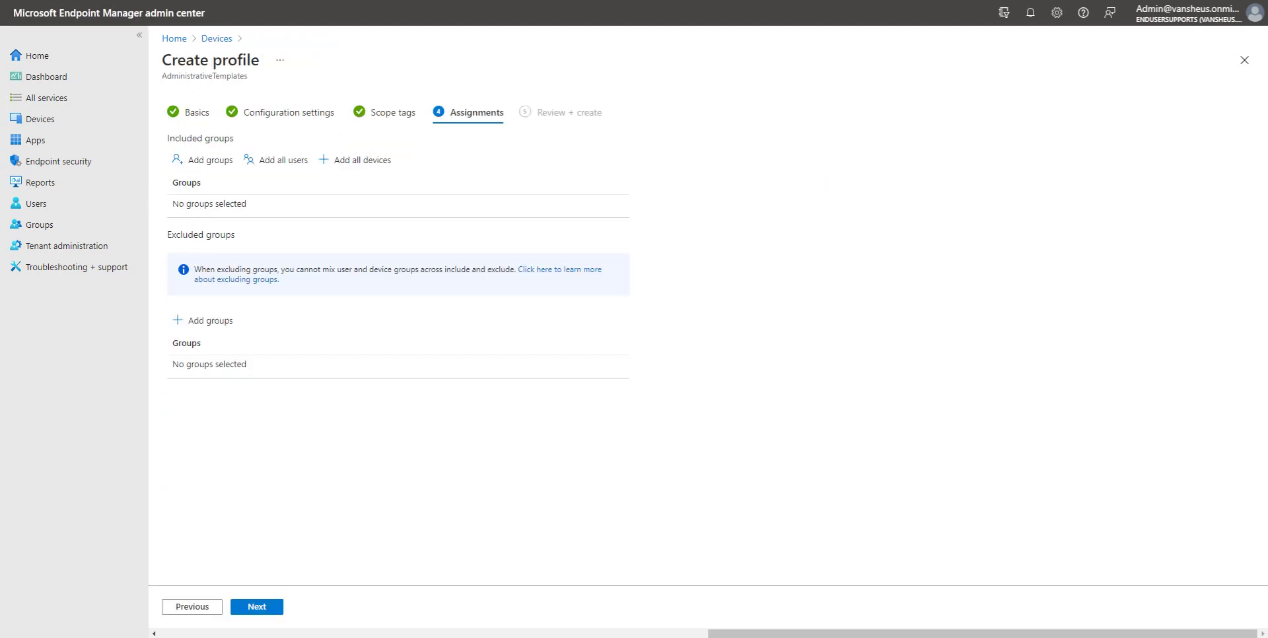
- Assign the profile to the included group Administrative Profile and create it
left_click(186, 160)
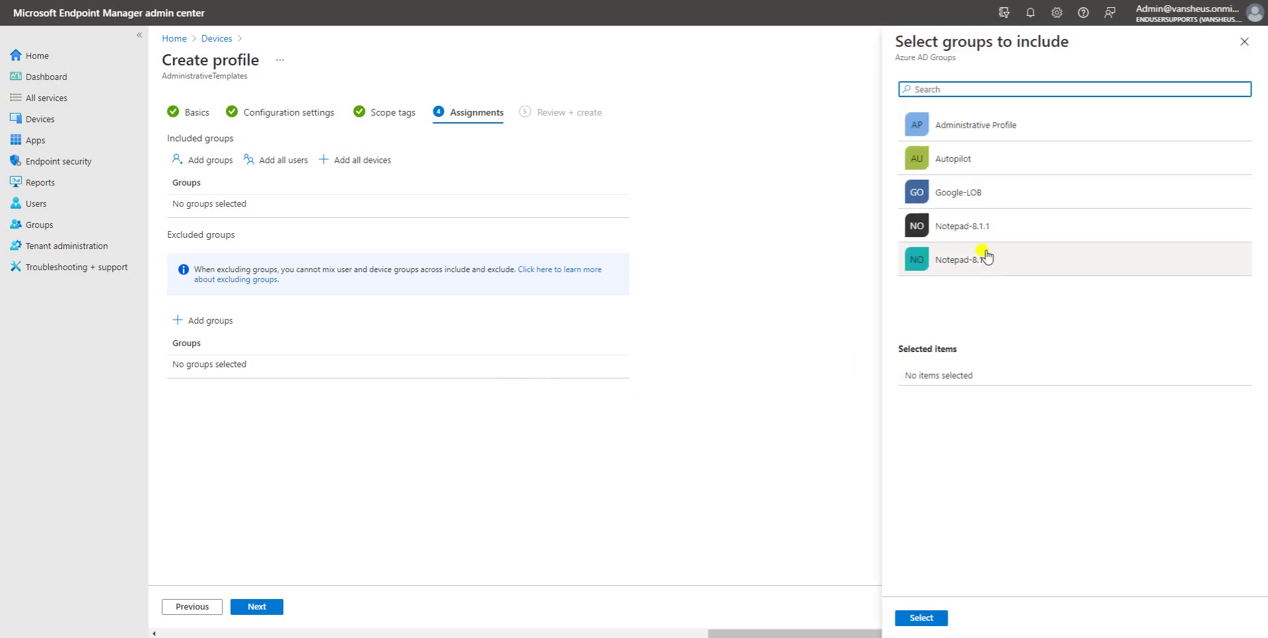
left_click(995, 126)
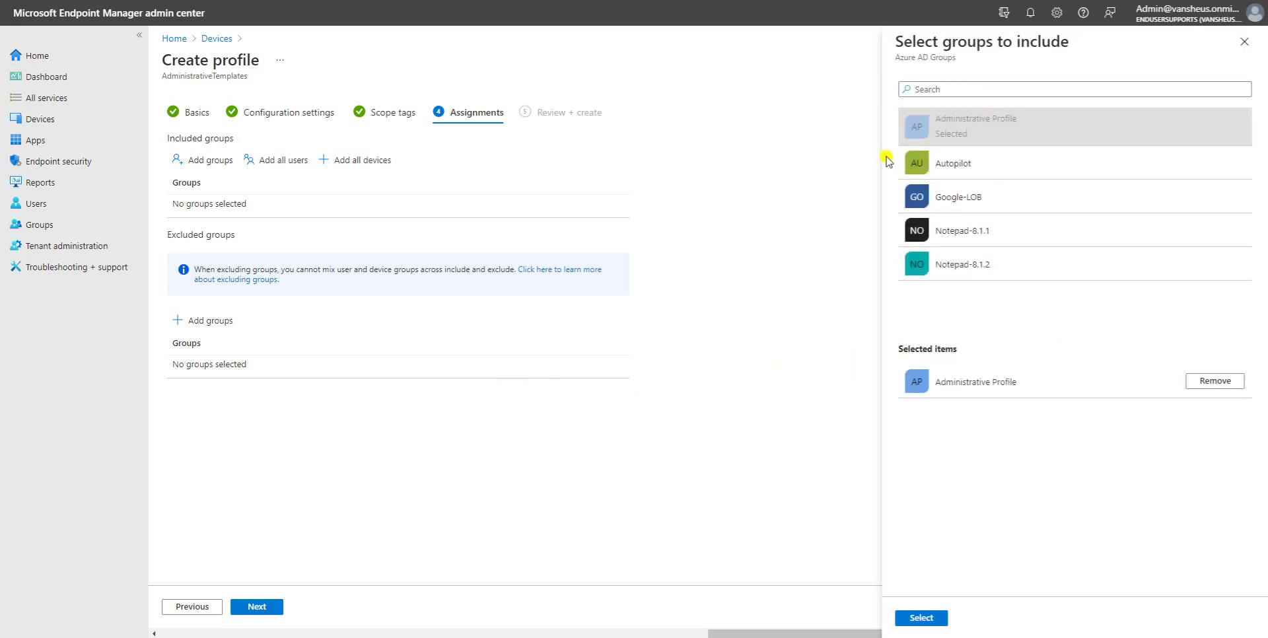
left_click(921, 617)
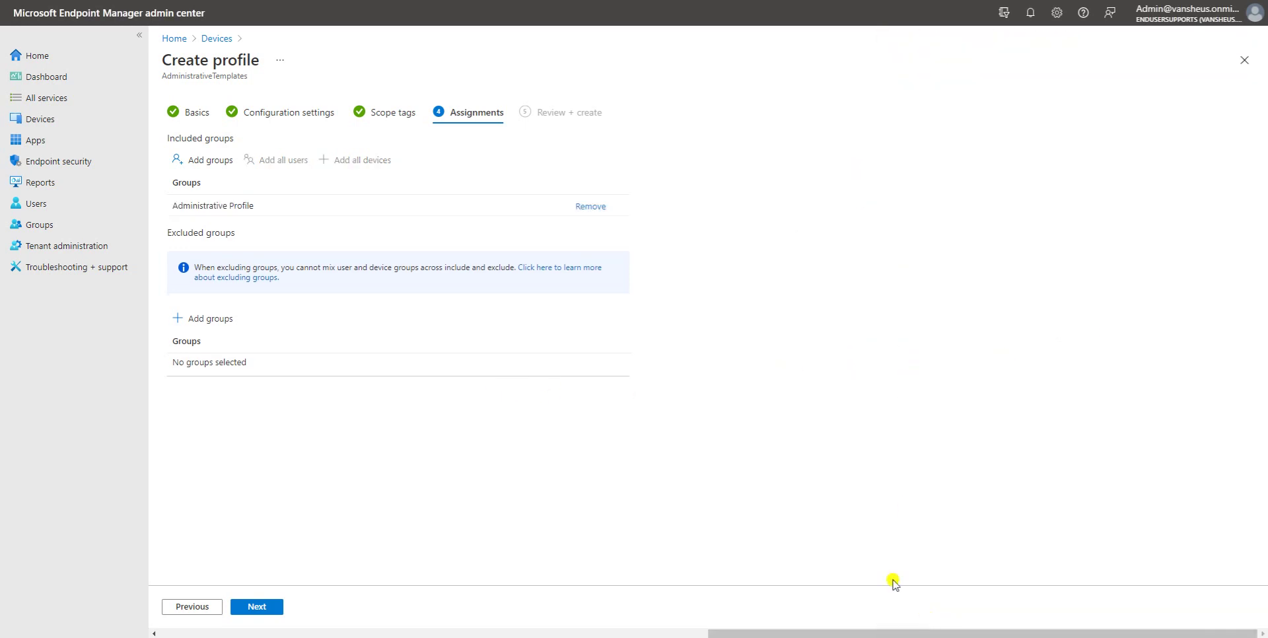
left_click(255, 606)
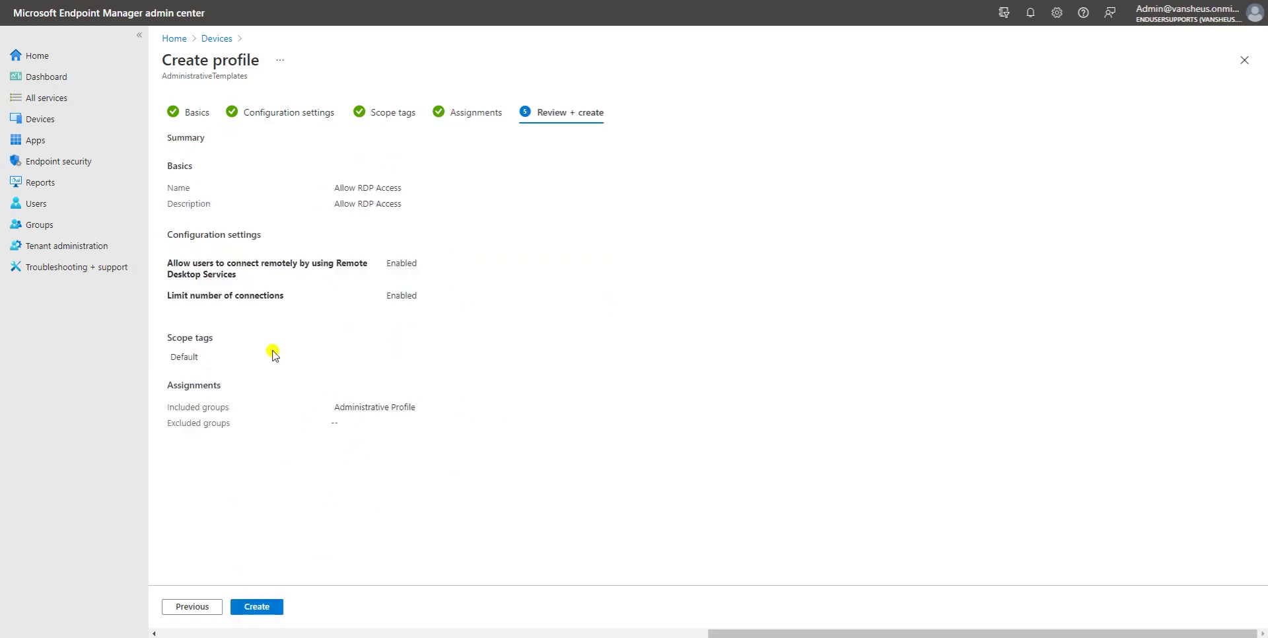
left_click(274, 605)
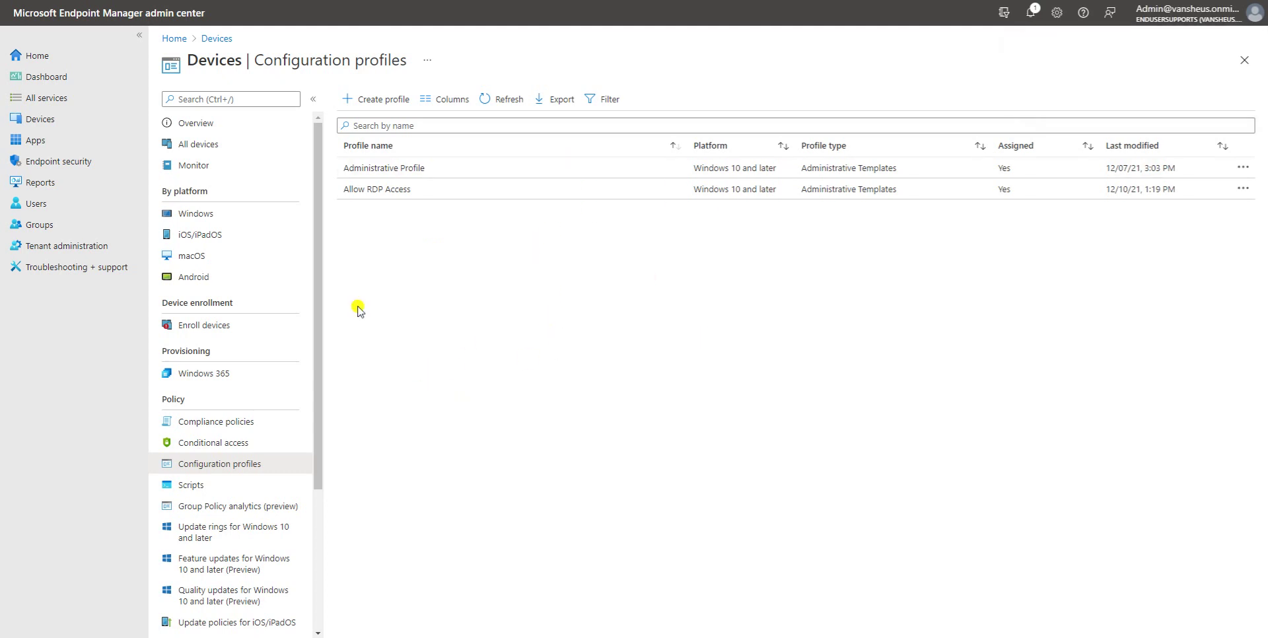
- Check the Allow RDP Access profile's assignment status overview and the portal's notifications
left_click(439, 191)
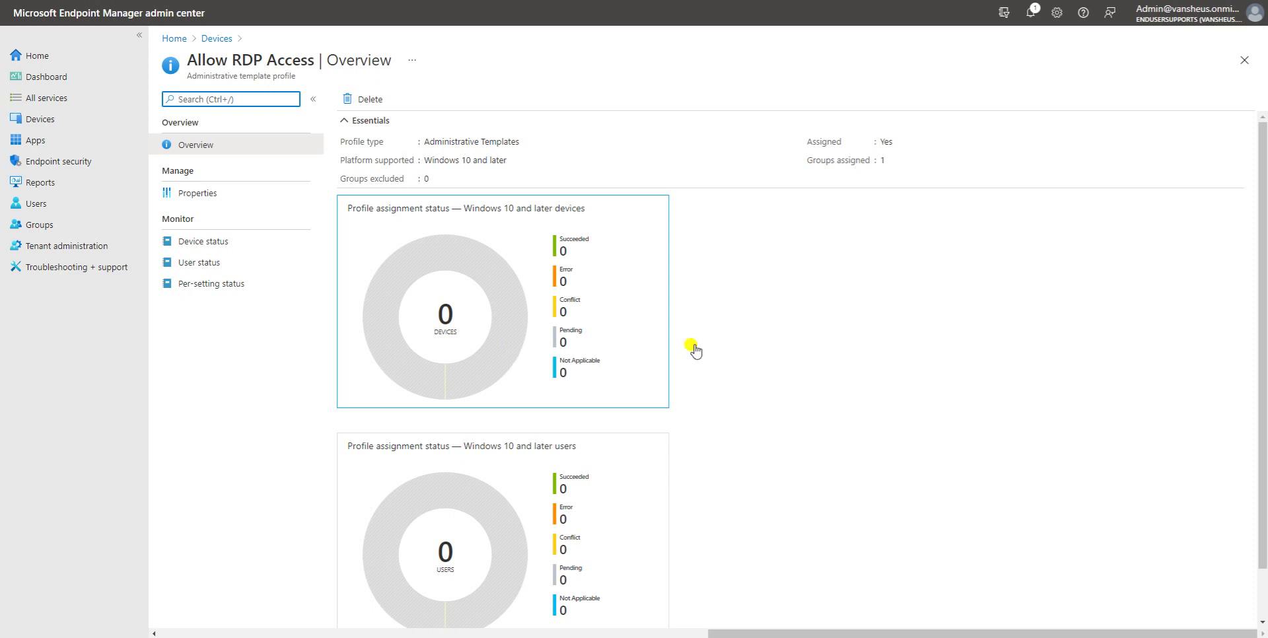
left_click(1034, 12)
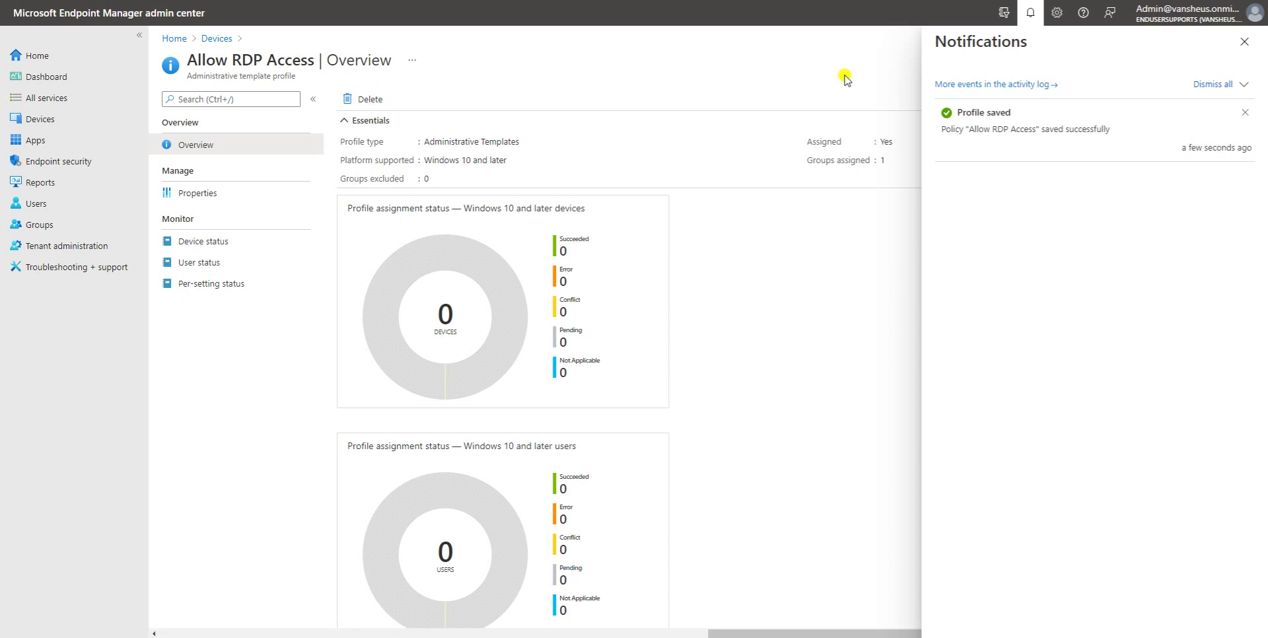
left_click(1244, 42)
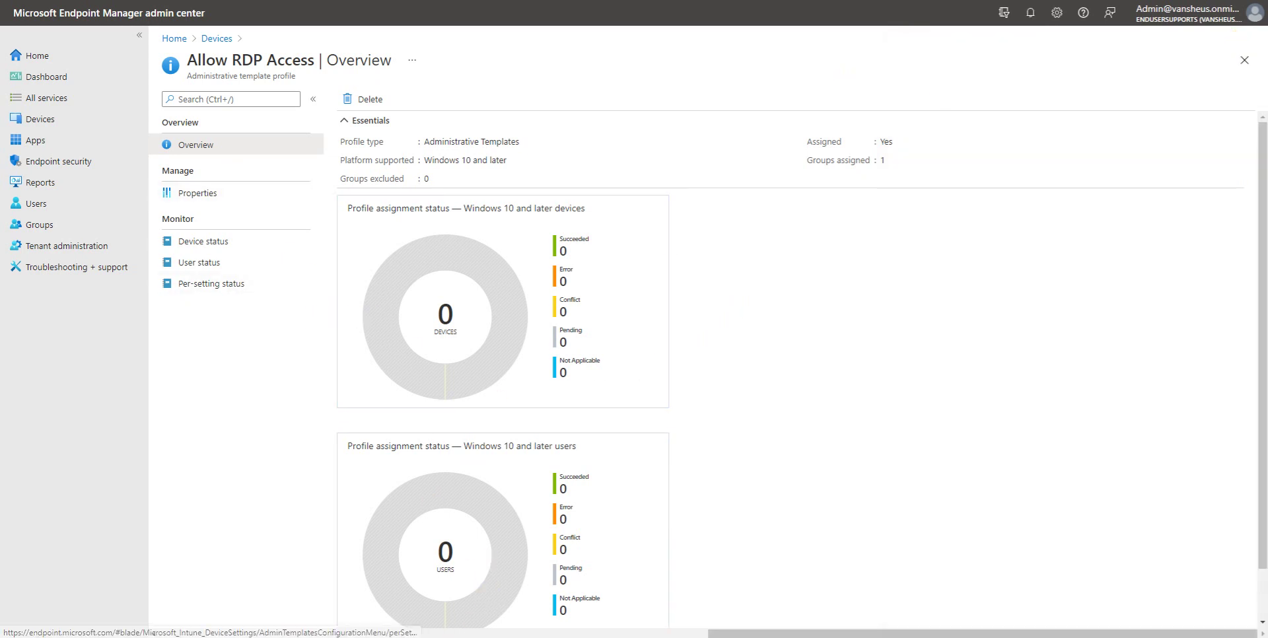
- Switch to the Test-3 virtual machine window
mouse_move(489, 595)
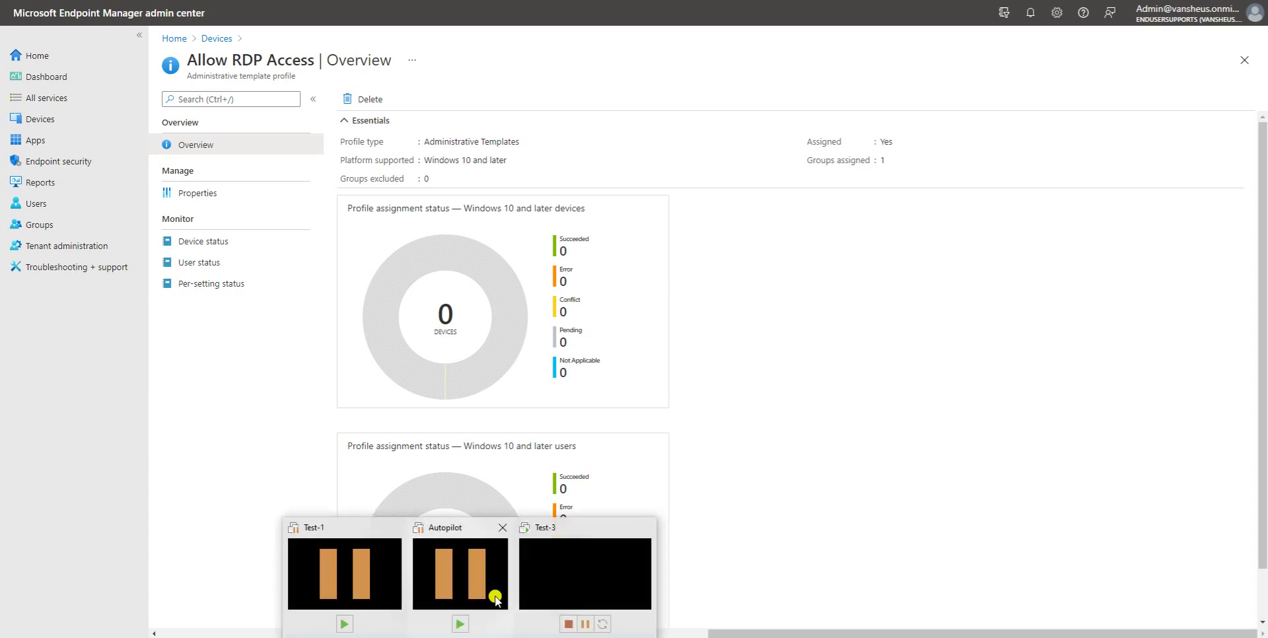
left_click(572, 573)
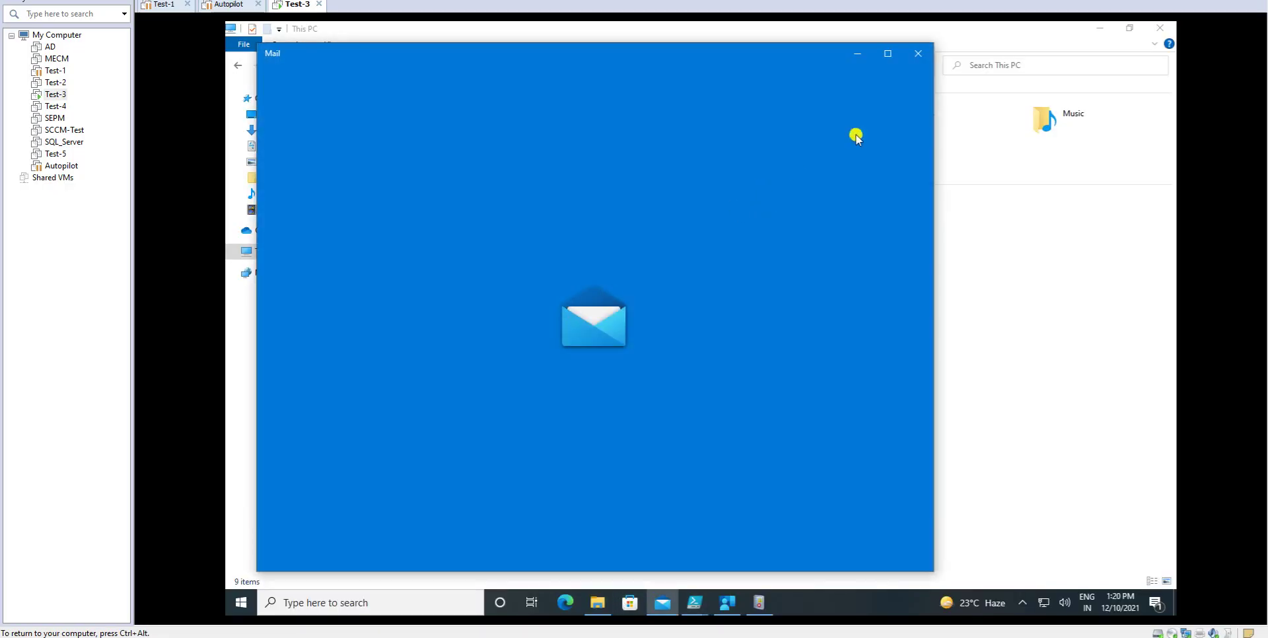
- Close the Mail app and sync the device with the organization from the Company Portal settings
left_click(917, 53)
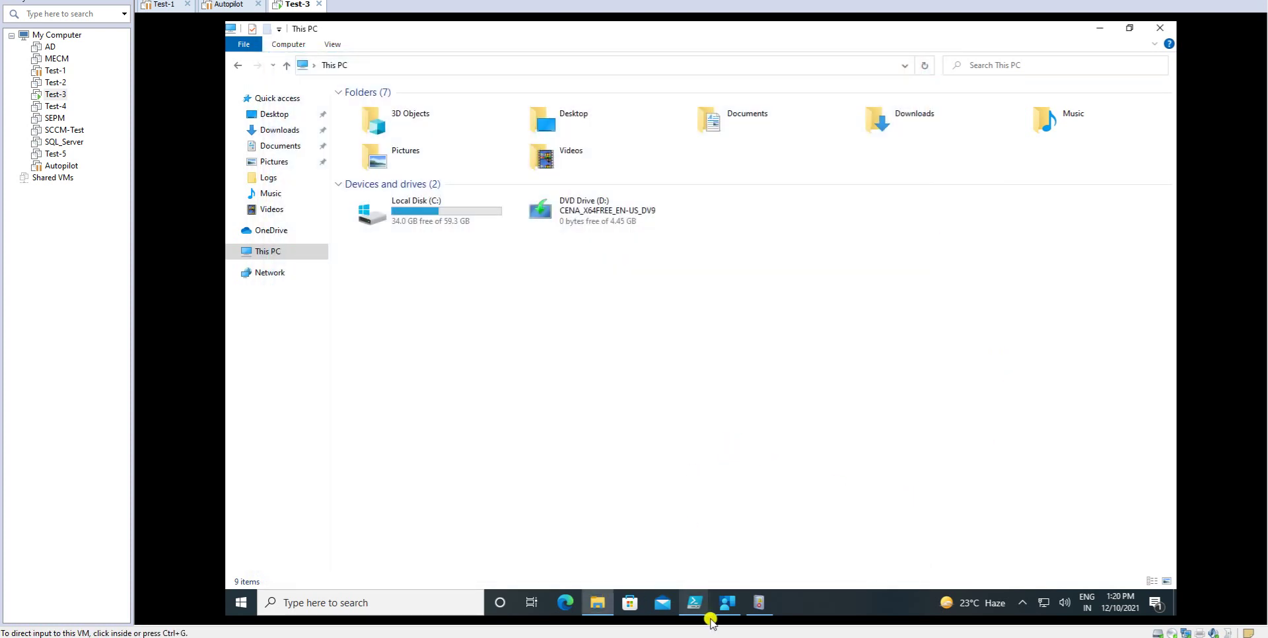
left_click(727, 602)
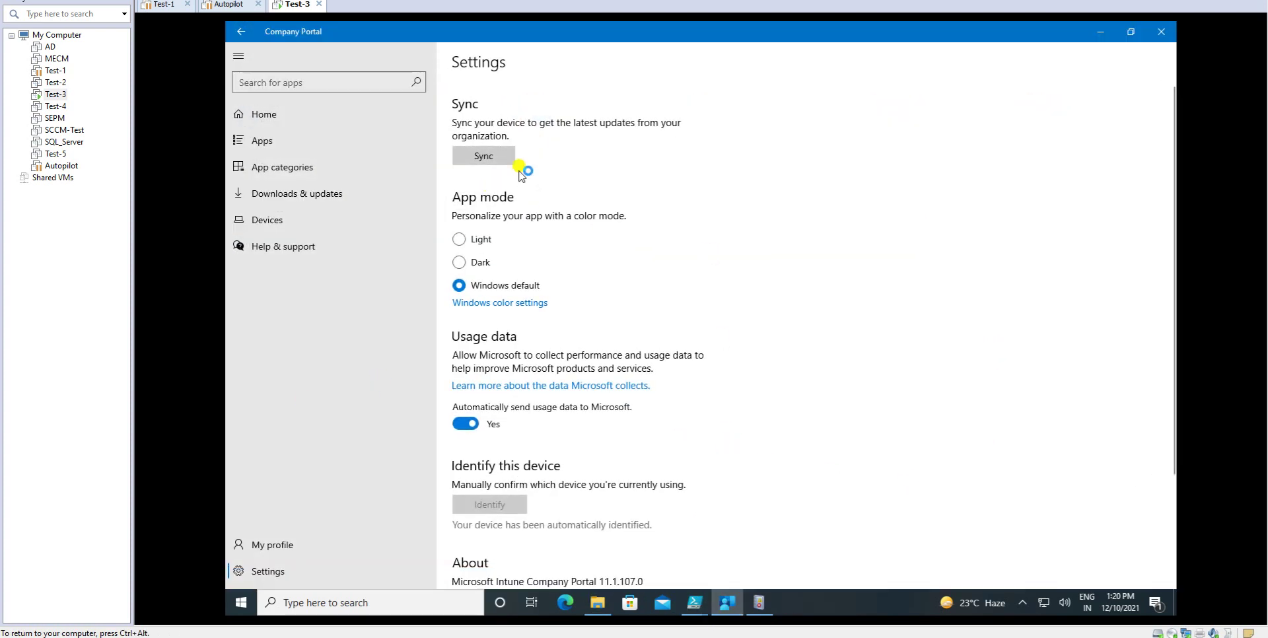
left_click(485, 157)
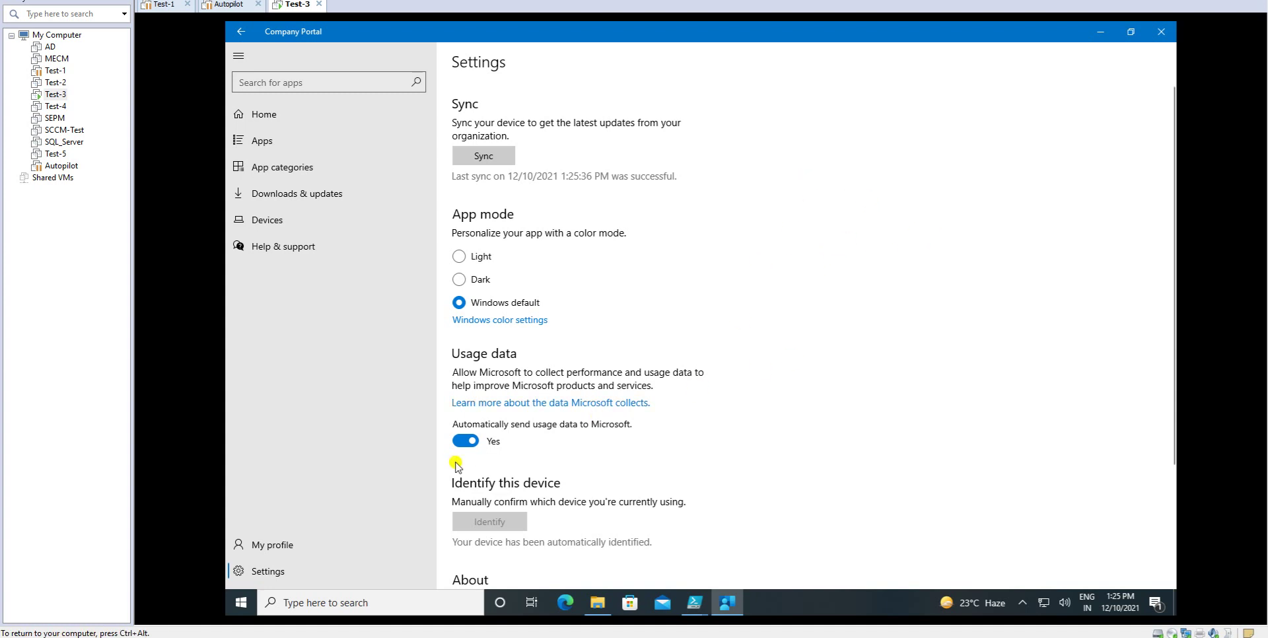
- Search for Event Viewer on the virtual machine and open it
left_click(241, 603)
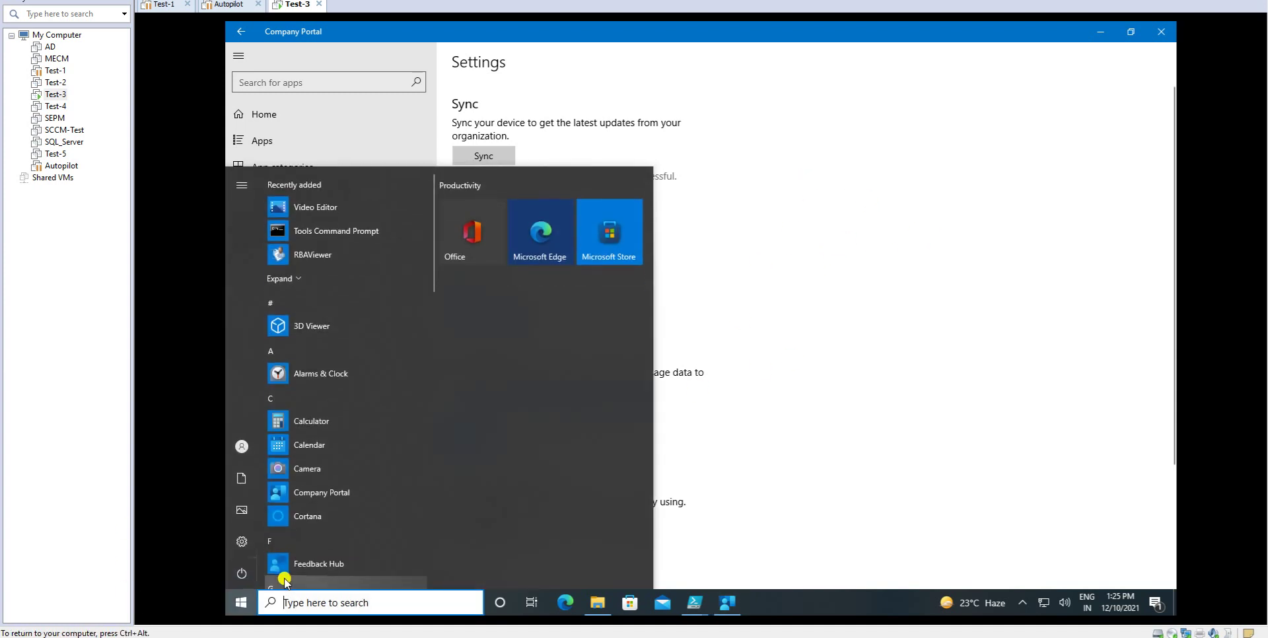
type("even")
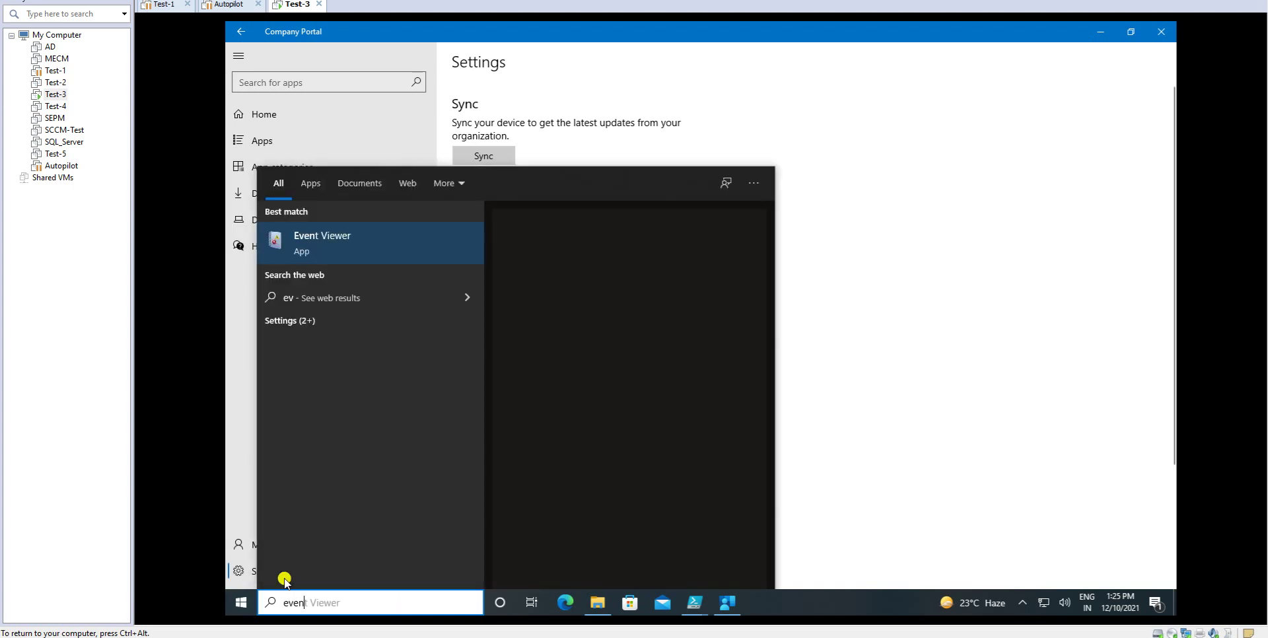
left_click(371, 237)
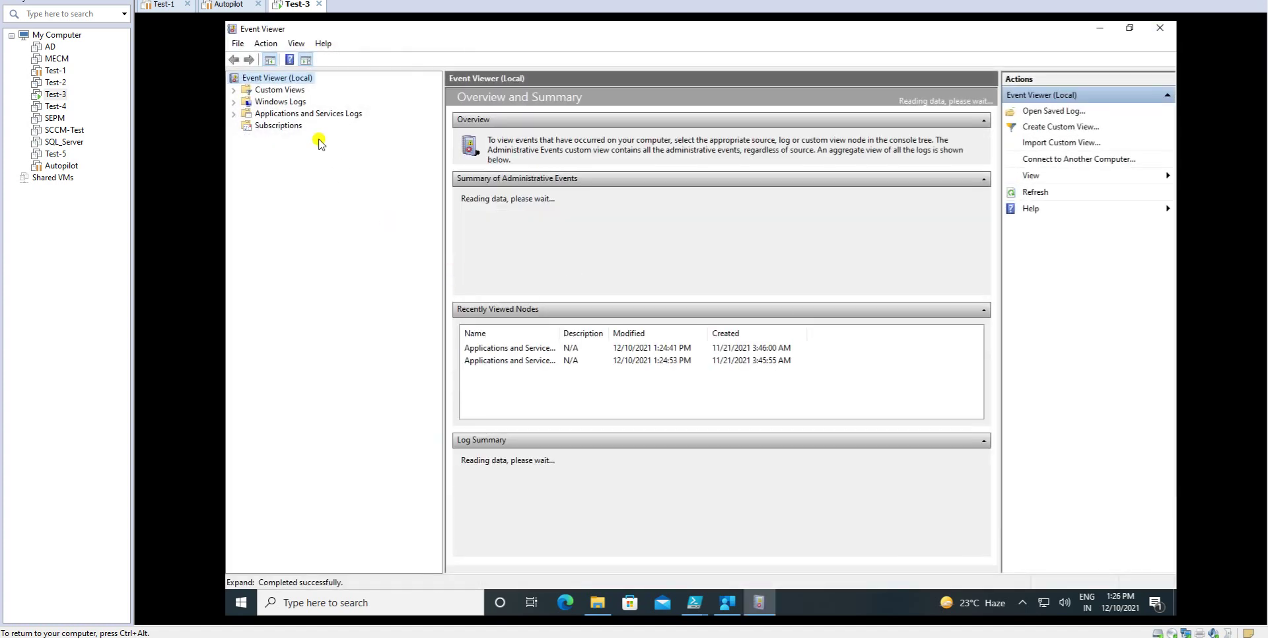
- Expand Applications and Services Logs, Microsoft and Windows in the Event Viewer tree
left_click(280, 101)
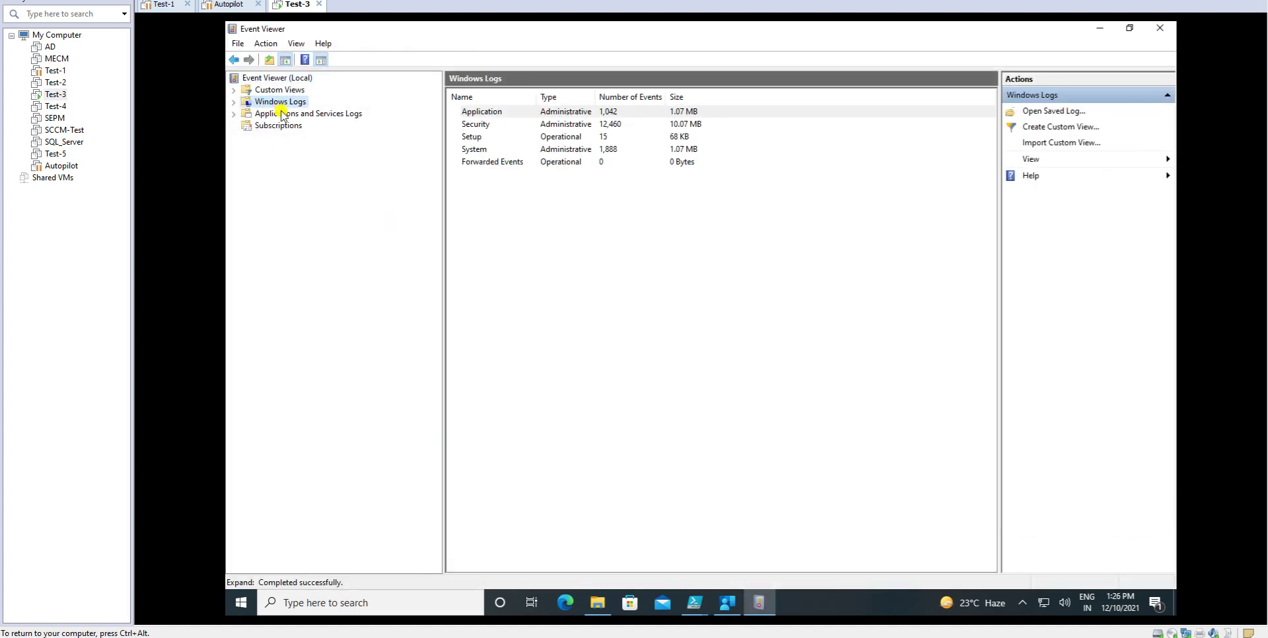
left_click(270, 114)
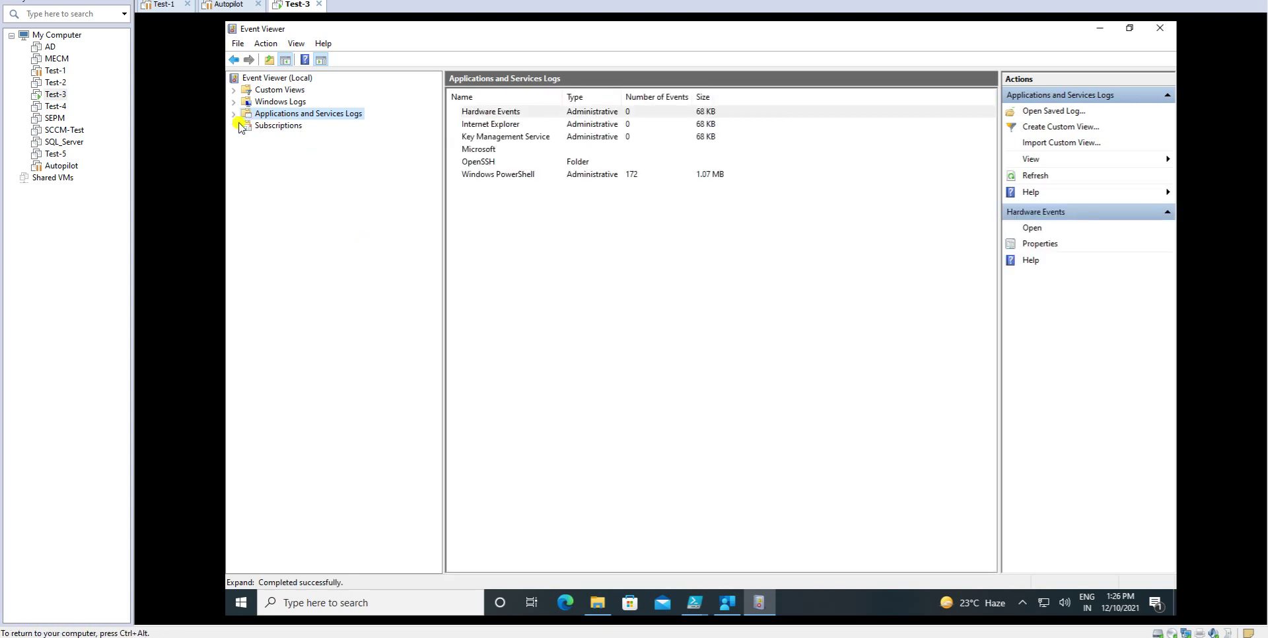
left_click(234, 115)
left_click(284, 161)
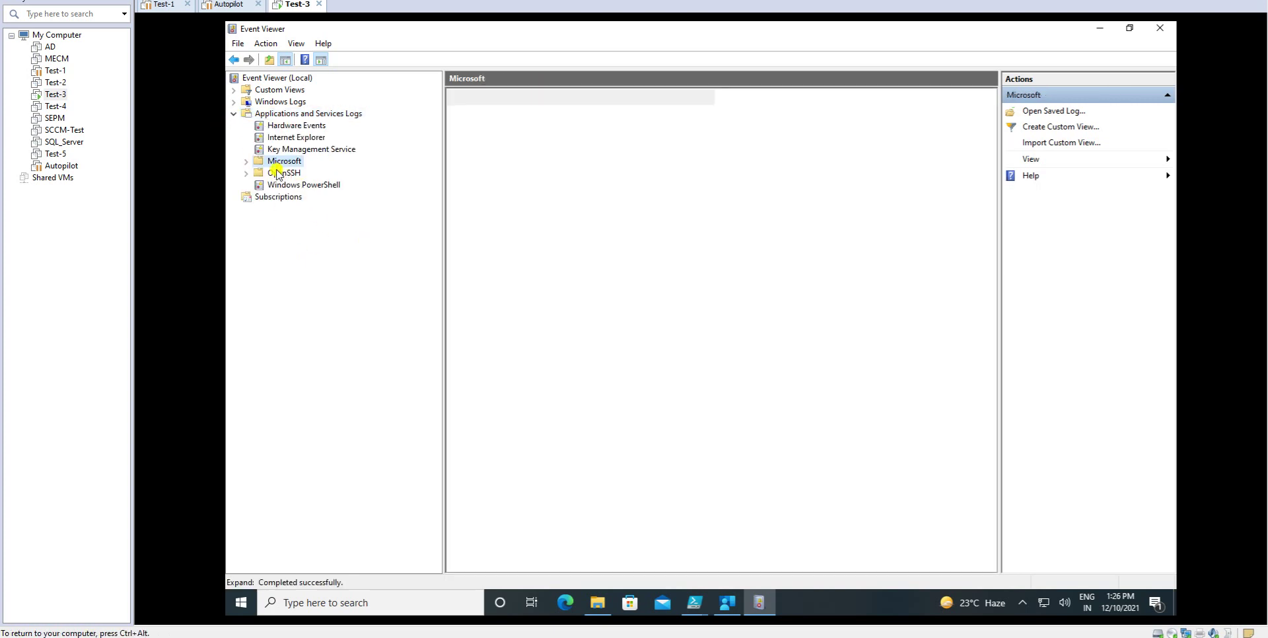
left_click(246, 161)
left_click(302, 198)
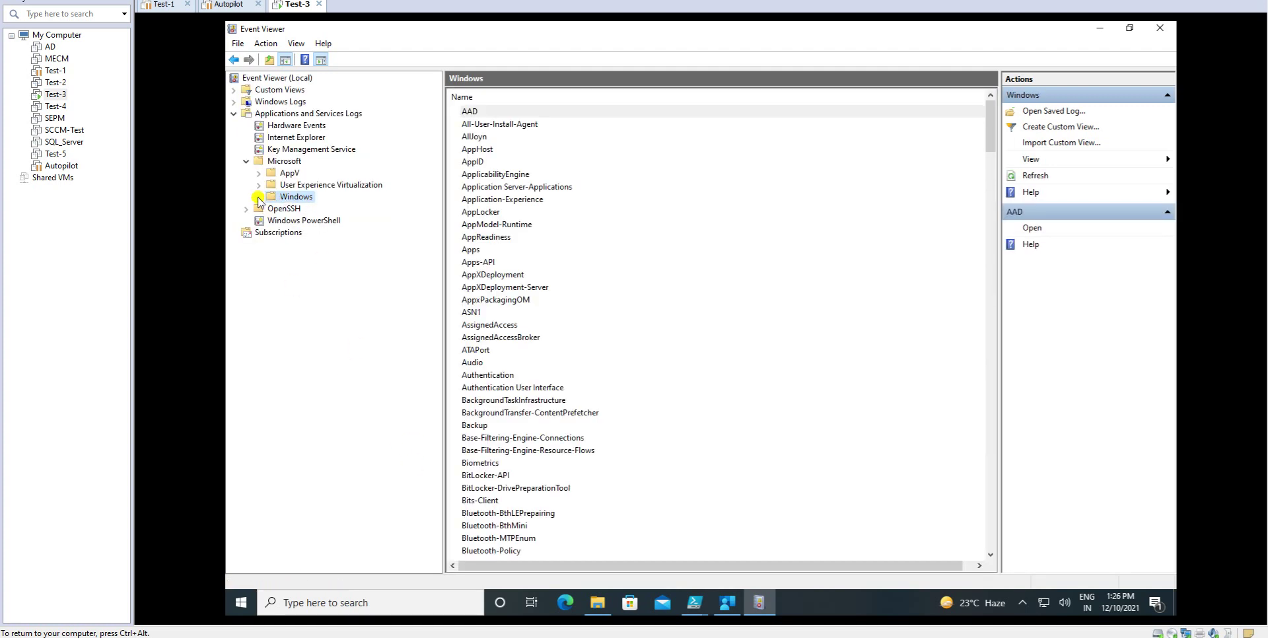
left_click(260, 198)
- Open the Admin log of DeviceManagement-Enterprise-Diagnostics-Provider
scroll(383, 425, "down", 5)
scroll(377, 441, "down", 6)
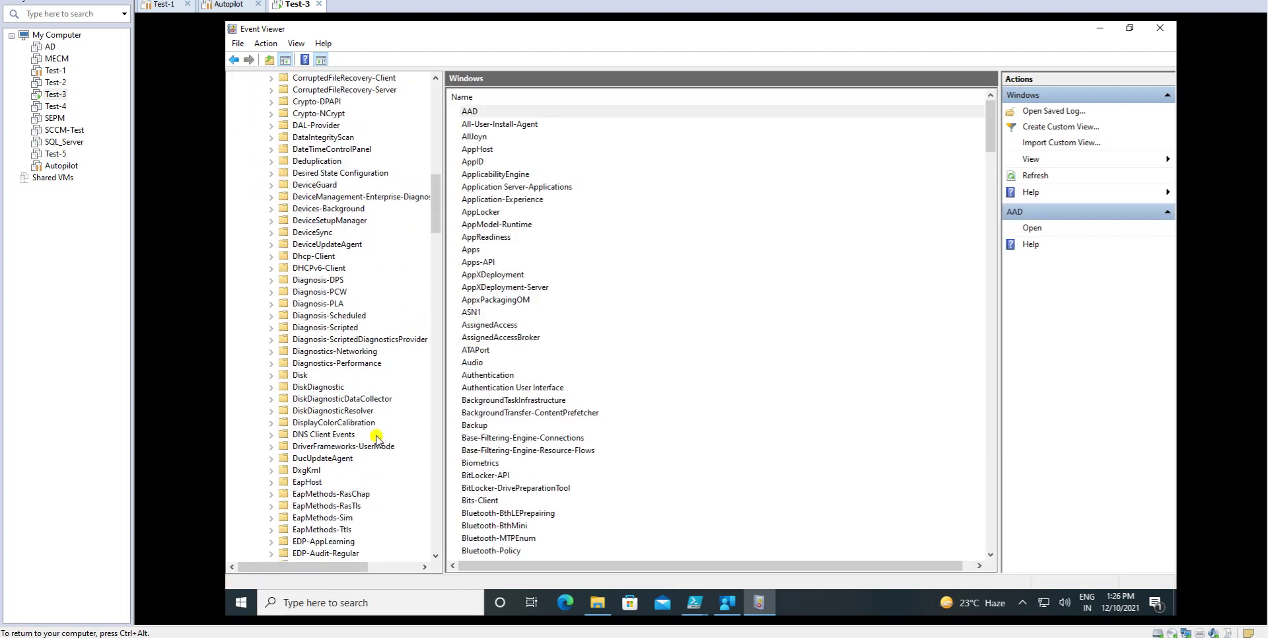
scroll(398, 402, "down", 1)
scroll(398, 401, "up", 1)
left_click(341, 198)
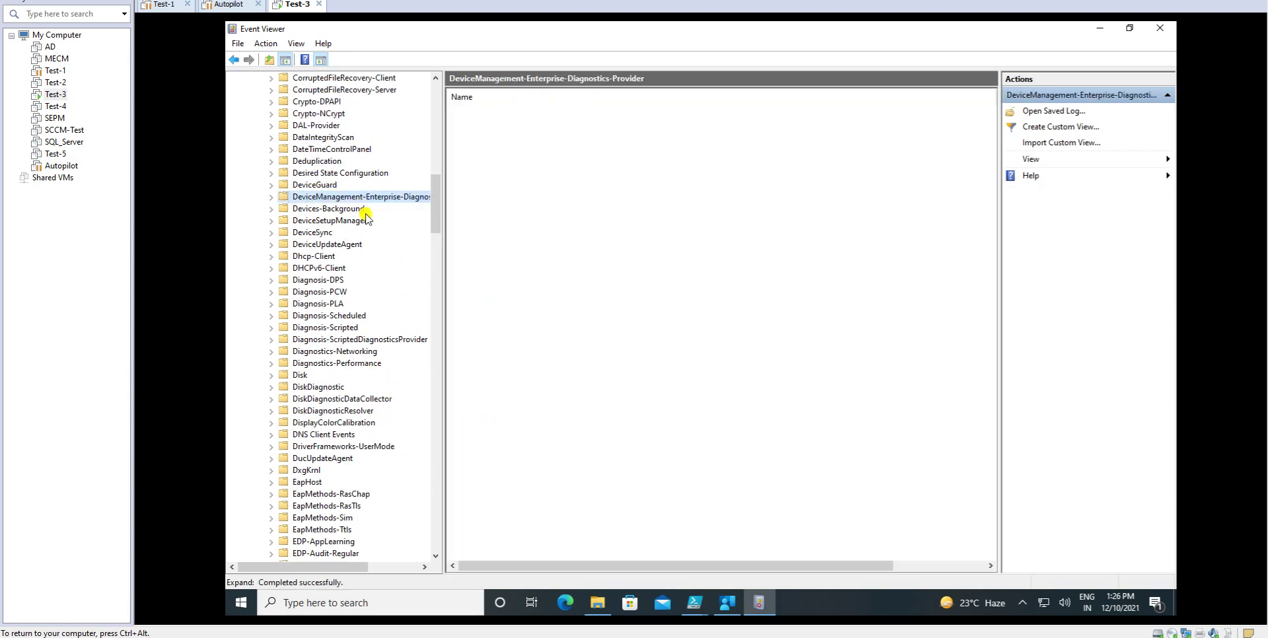
left_click(272, 197)
left_click(307, 209)
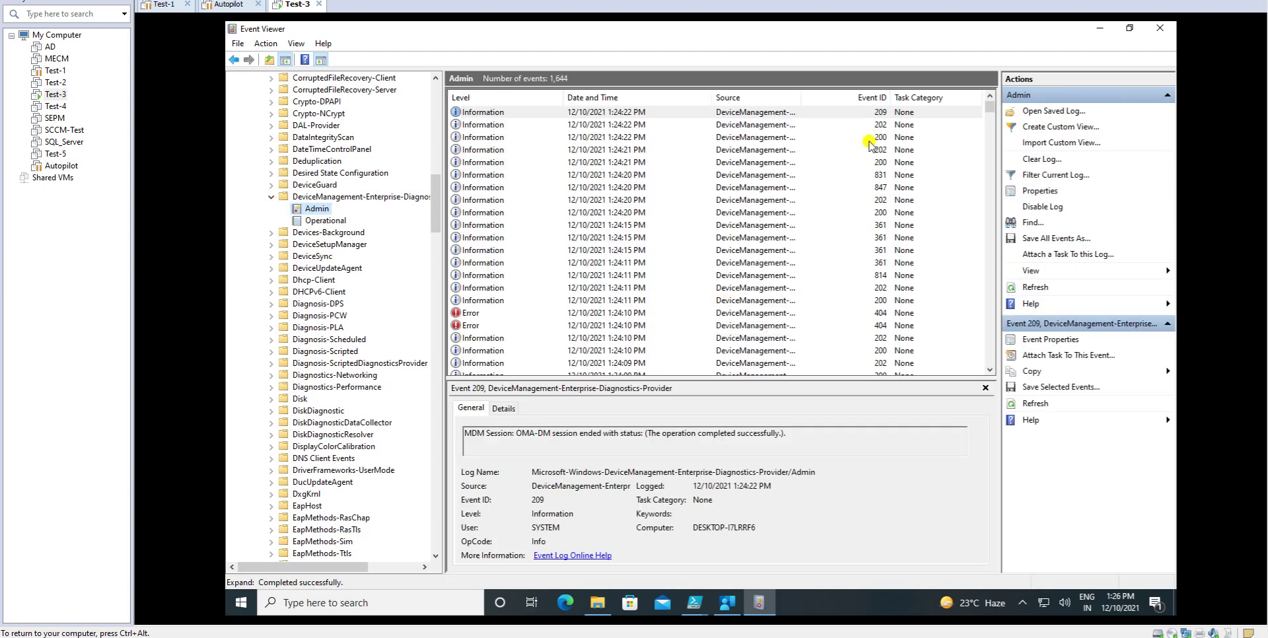
- Inspect the messages of events 847 and 831 in the Admin log, widening the Source column
left_click(700, 188)
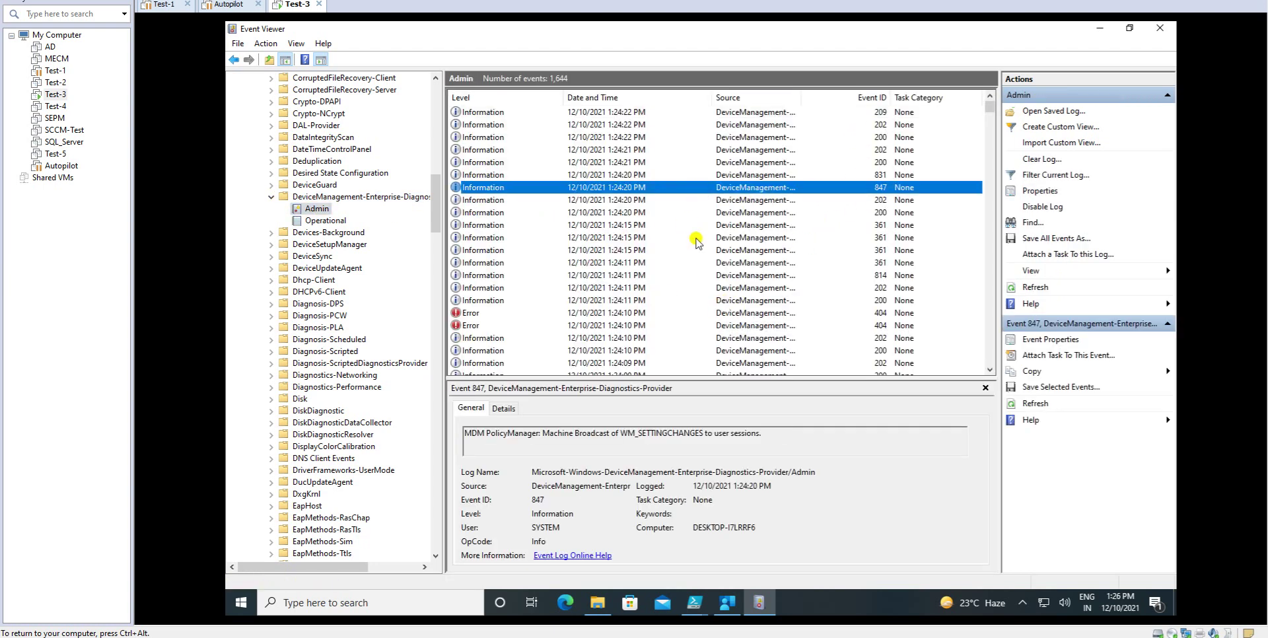
left_click(478, 175)
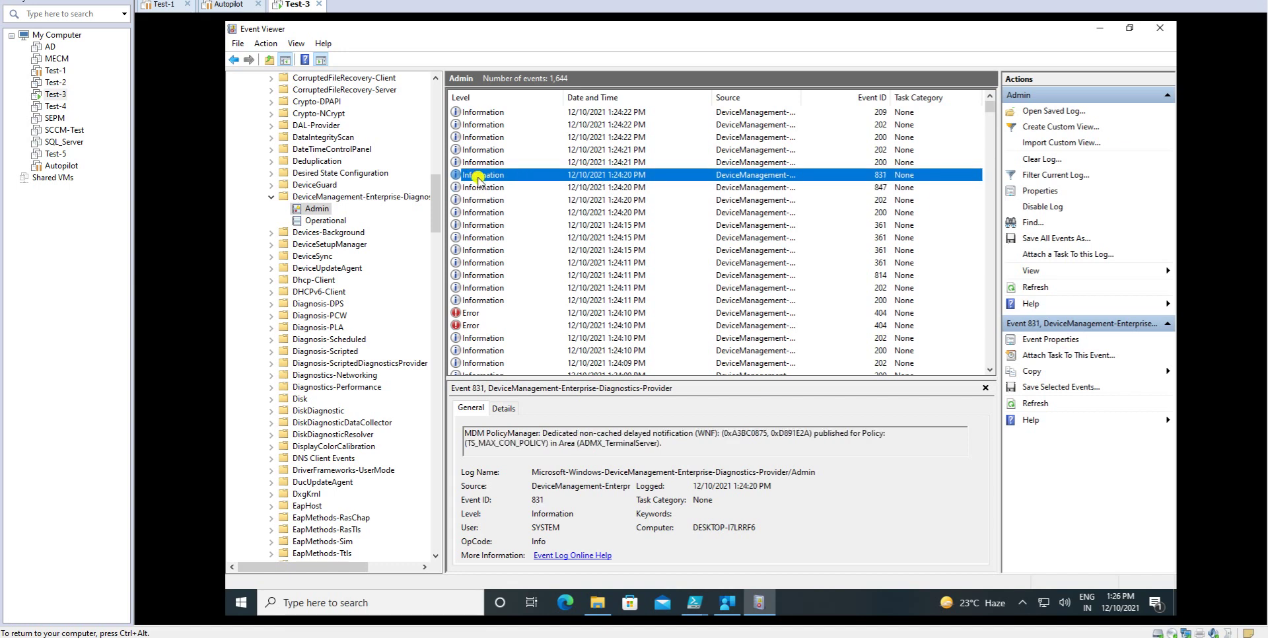
left_click(481, 189)
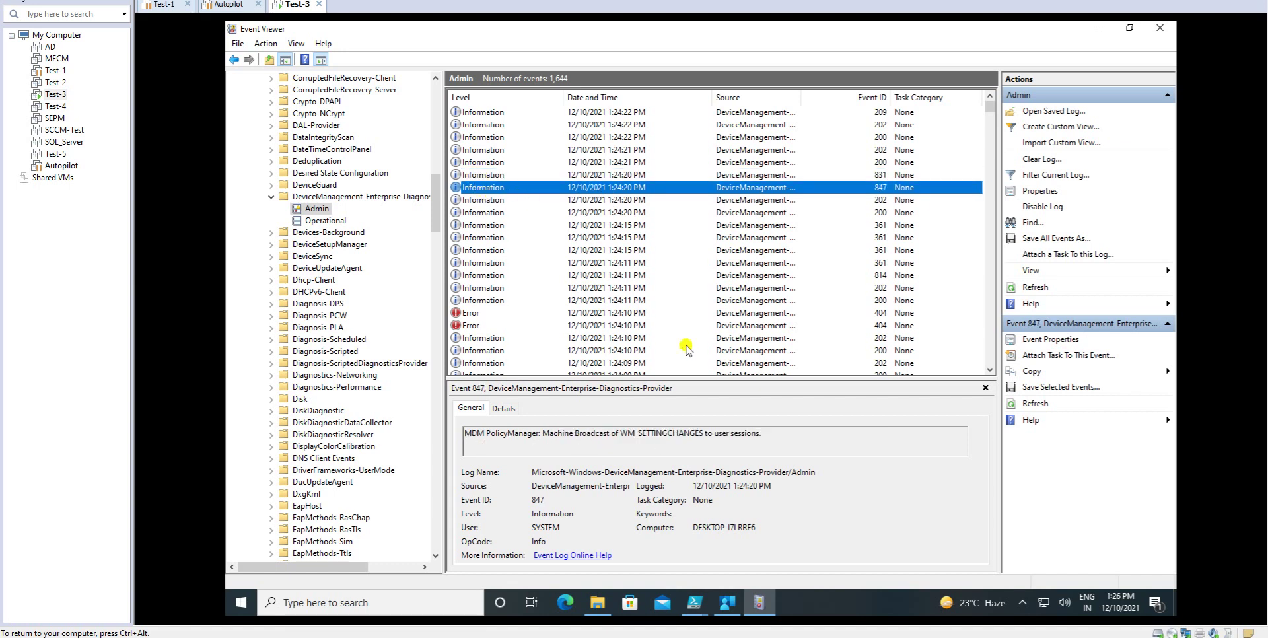
left_click_drag(801, 97, 865, 97)
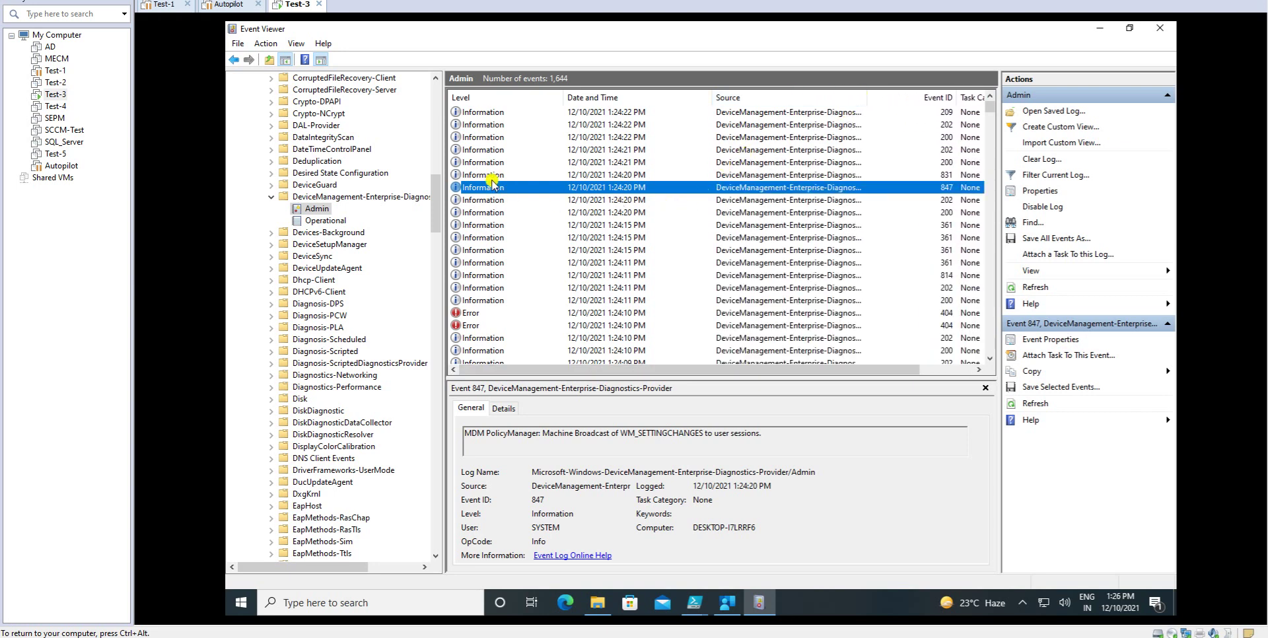
left_click_drag(552, 429, 769, 432)
left_click(662, 435)
- Read the policy notification message of event 831, then refresh the Admin log and recheck its latest events
left_click(634, 174)
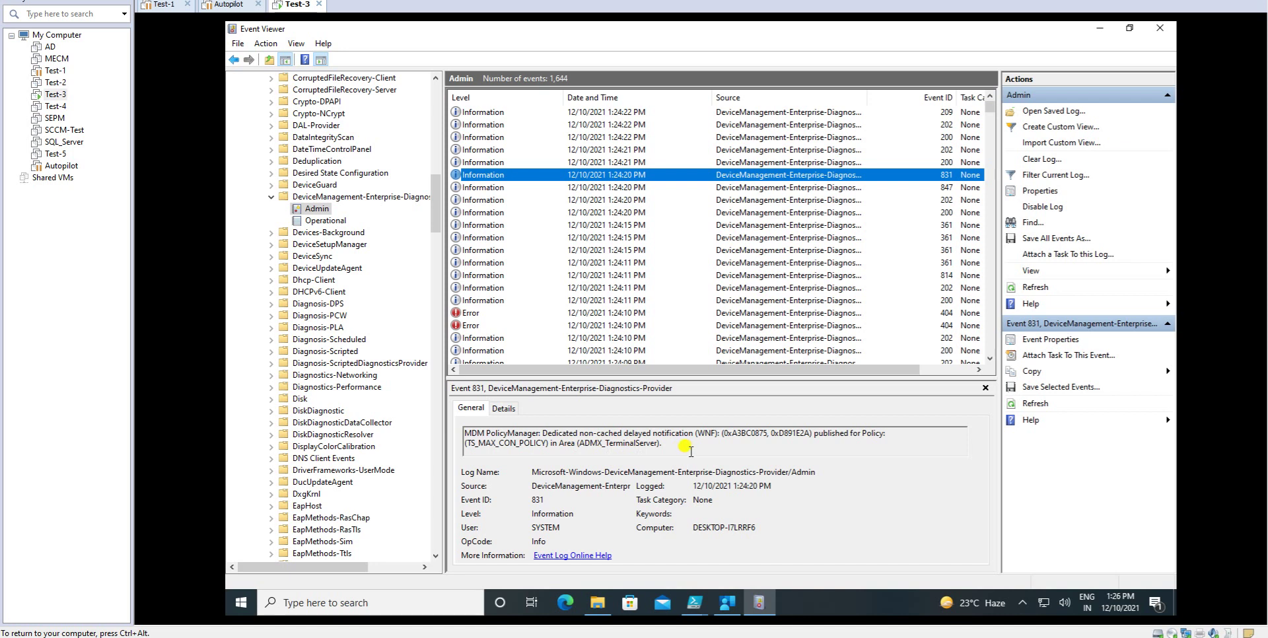
left_click_drag(683, 448, 465, 429)
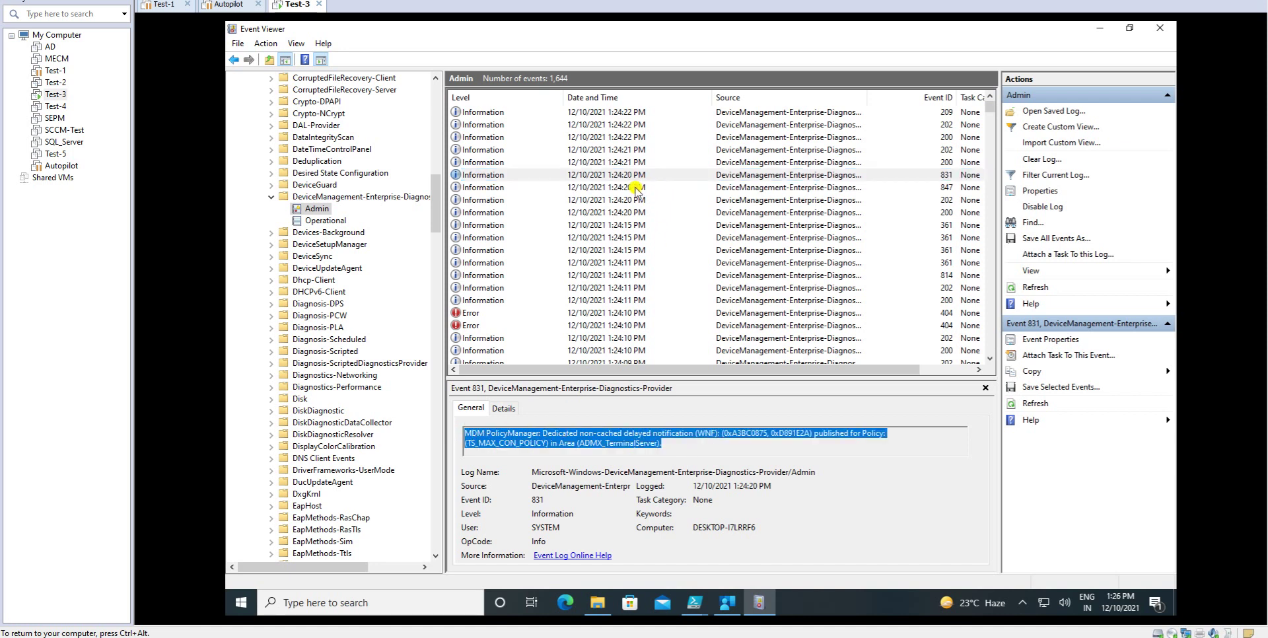
left_click(613, 161)
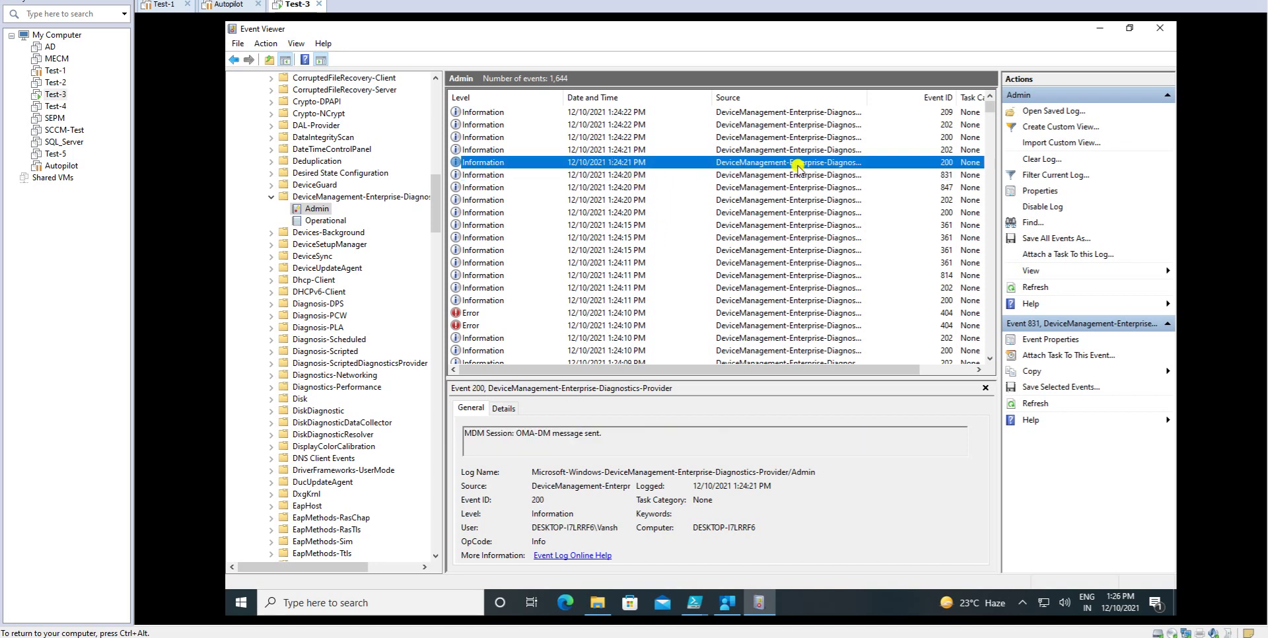
left_click(1032, 286)
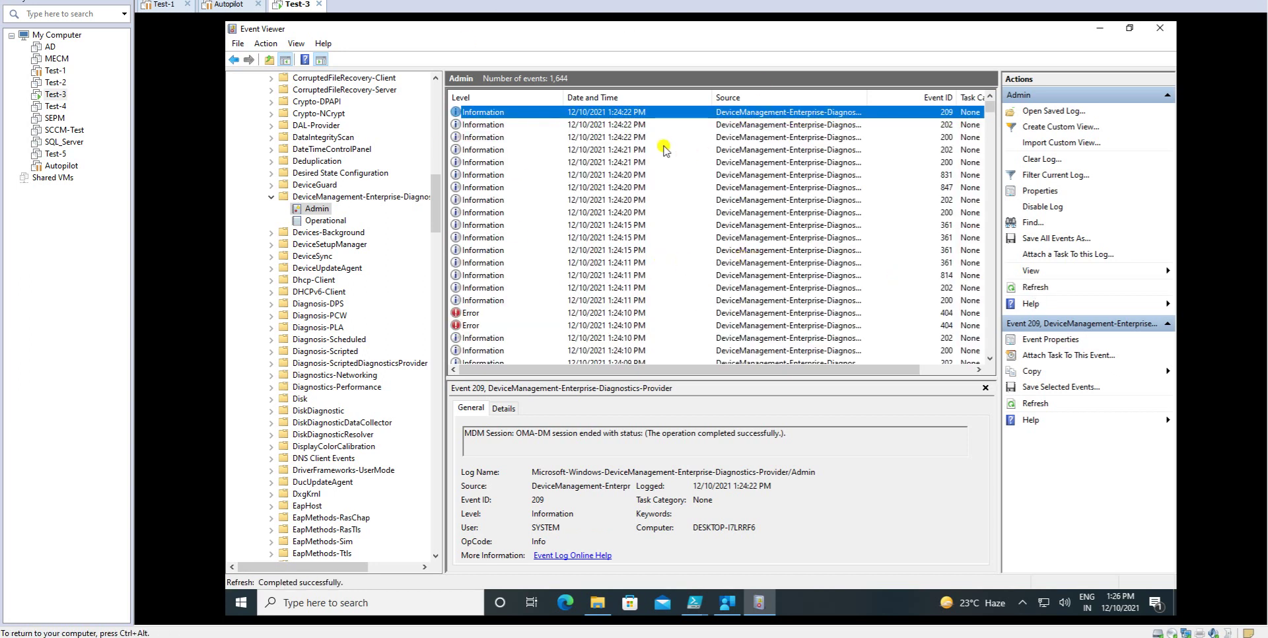
left_click(506, 175)
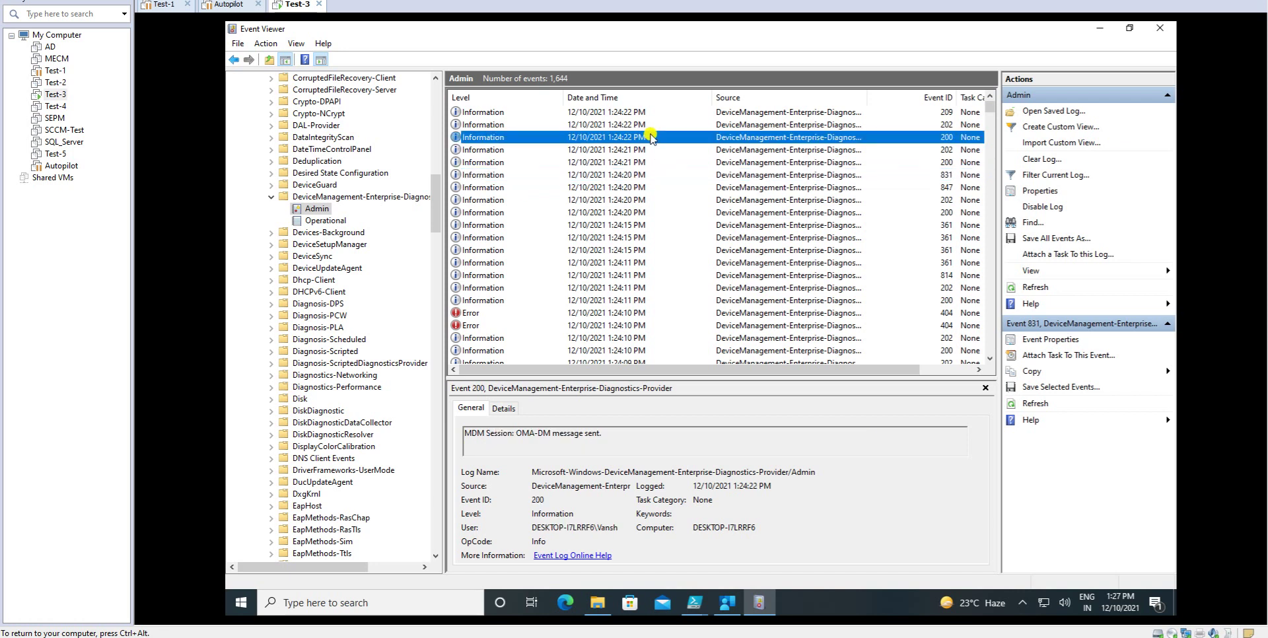
- Switch to the Microsoft Endpoint Manager admin center and review the properties of the Allow RDP Access configuration profile
left_click(1100, 28)
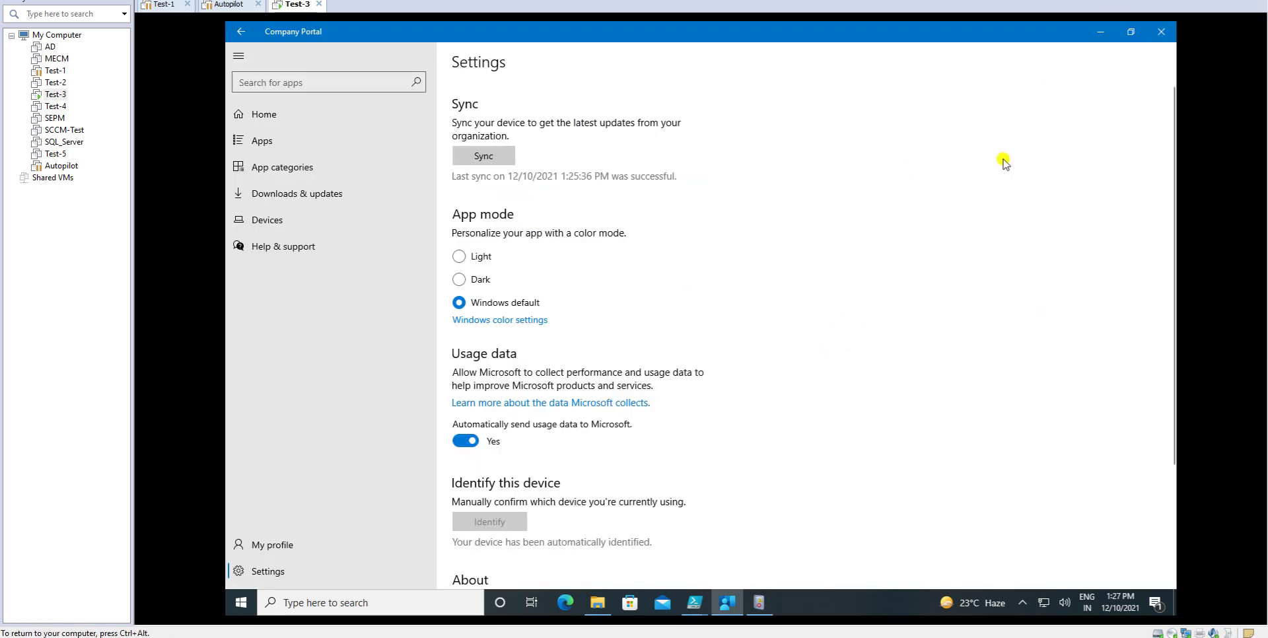
left_click(1100, 31)
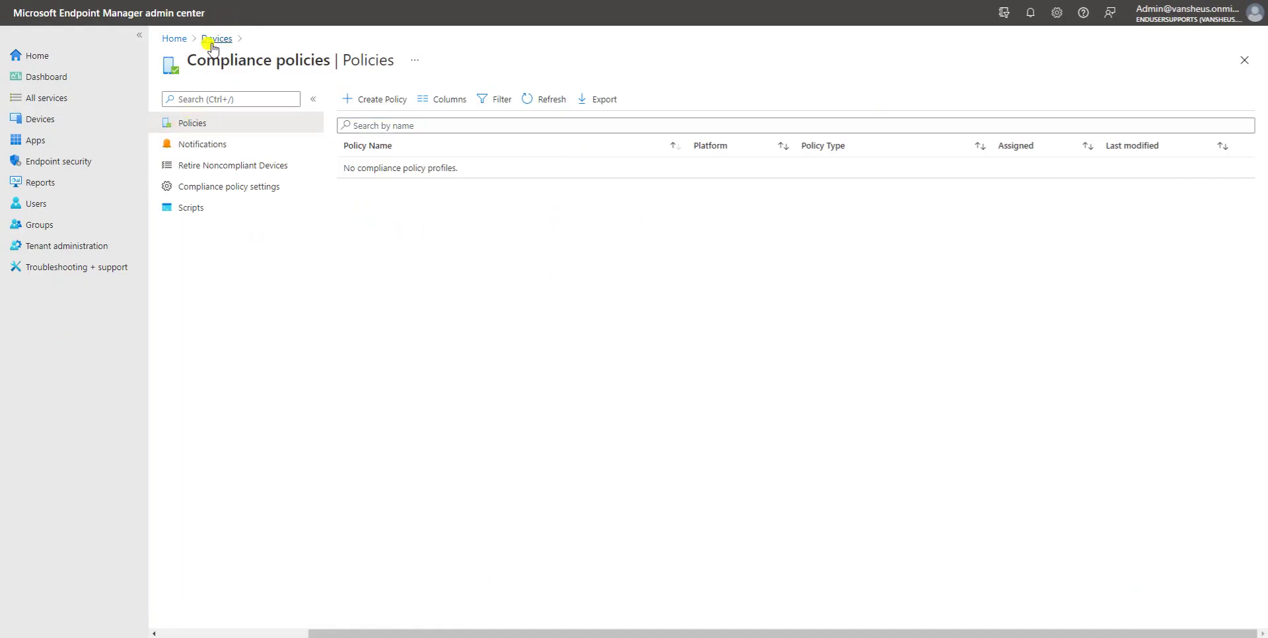
left_click(216, 39)
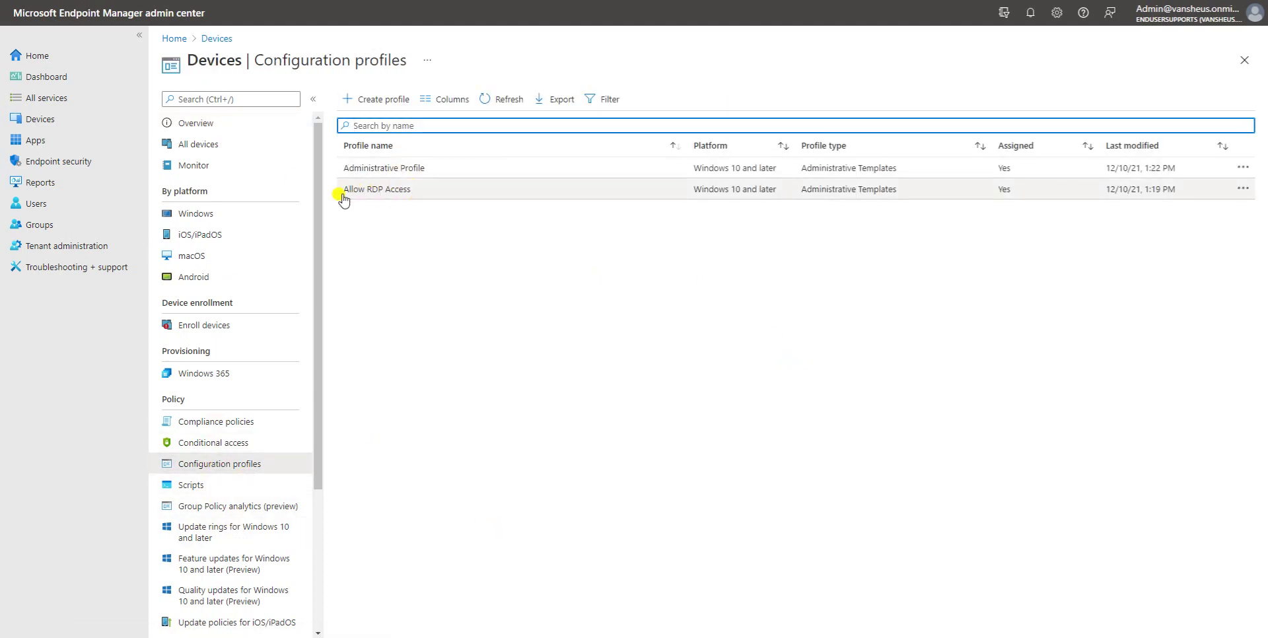
left_click(423, 189)
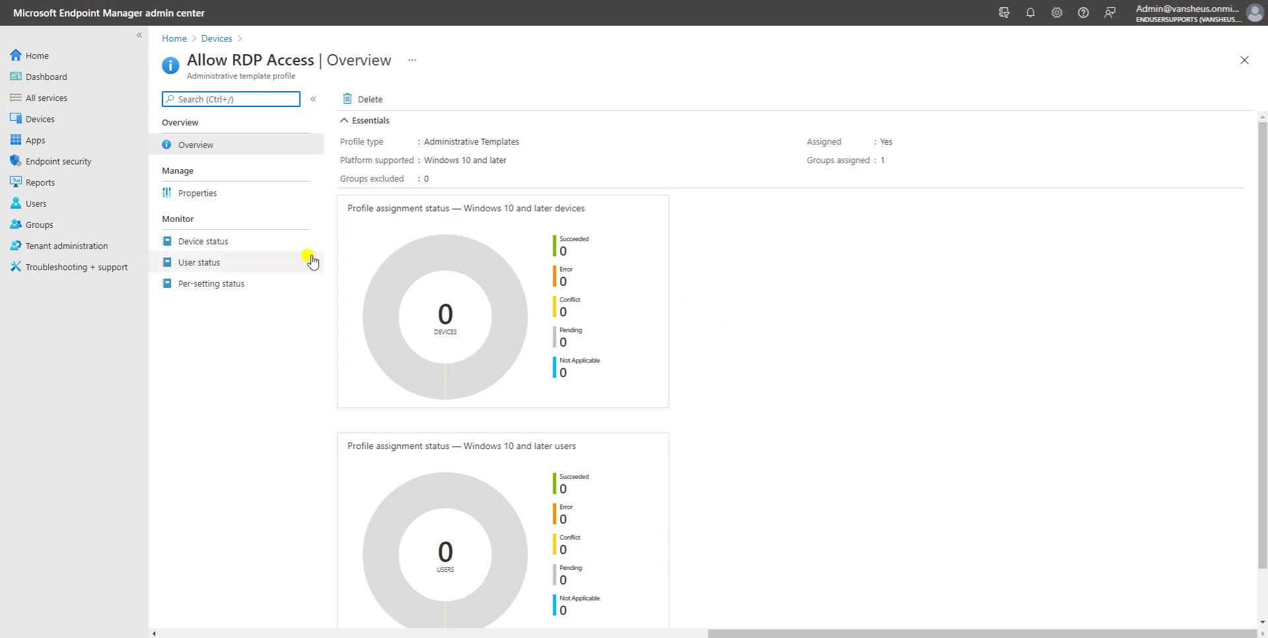
left_click(210, 194)
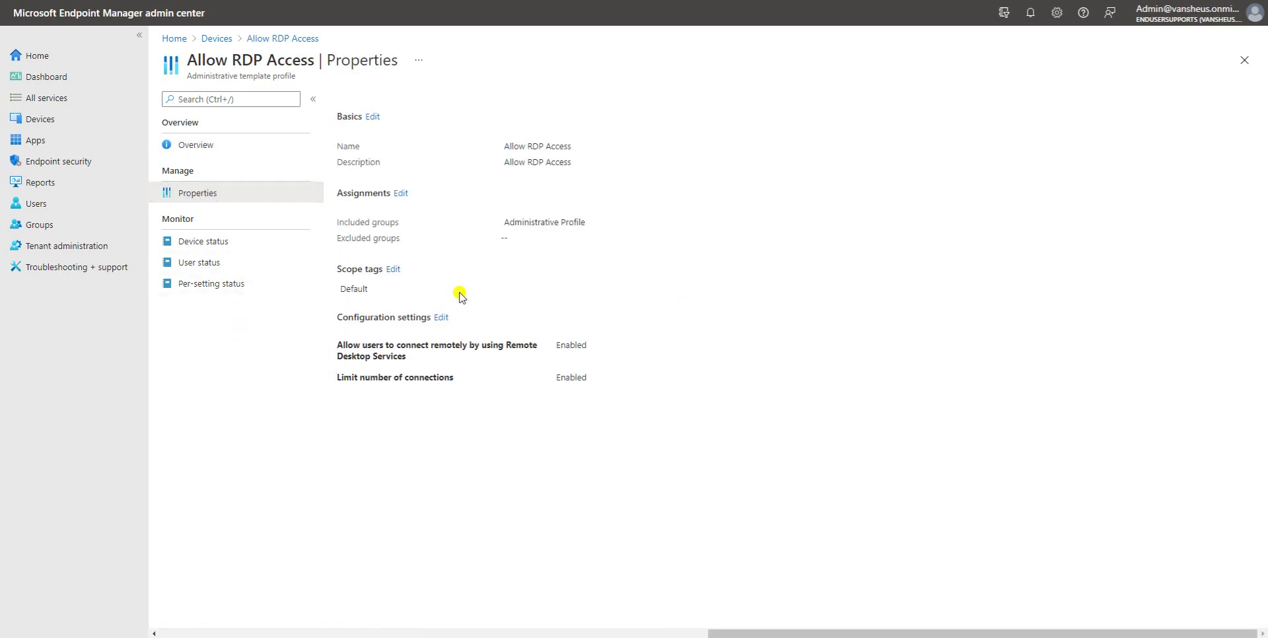
- Open the Allow RDP Access profile's device status and identify the listed devices
left_click(225, 243)
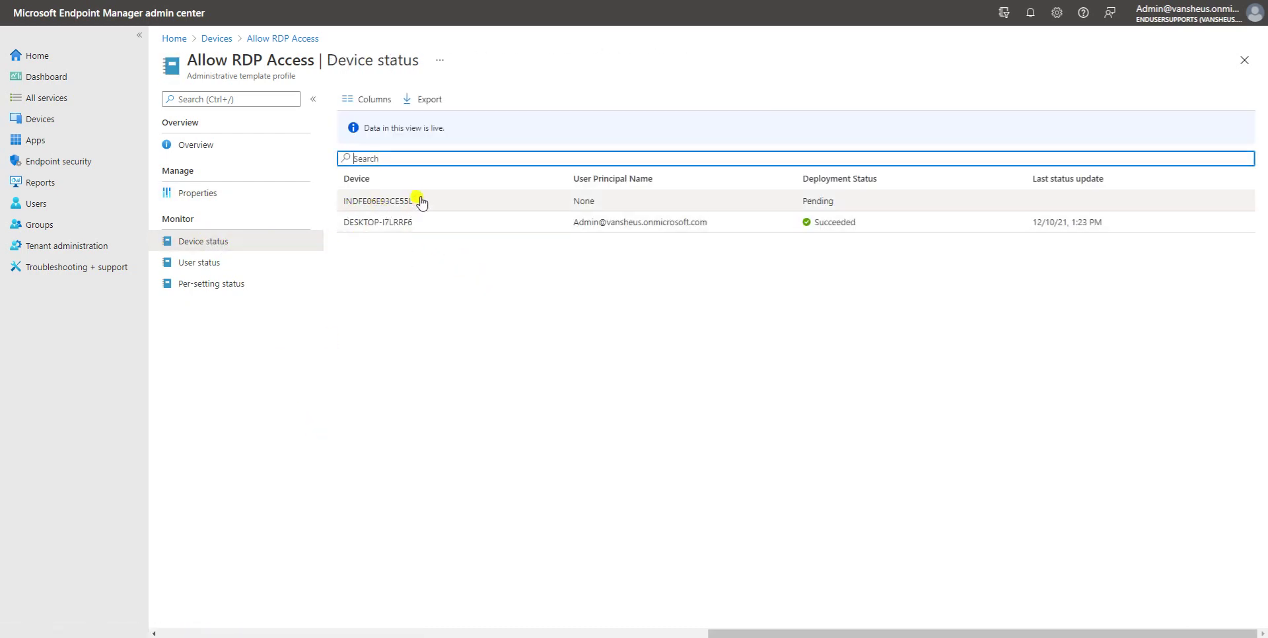
left_click_drag(416, 201, 336, 199)
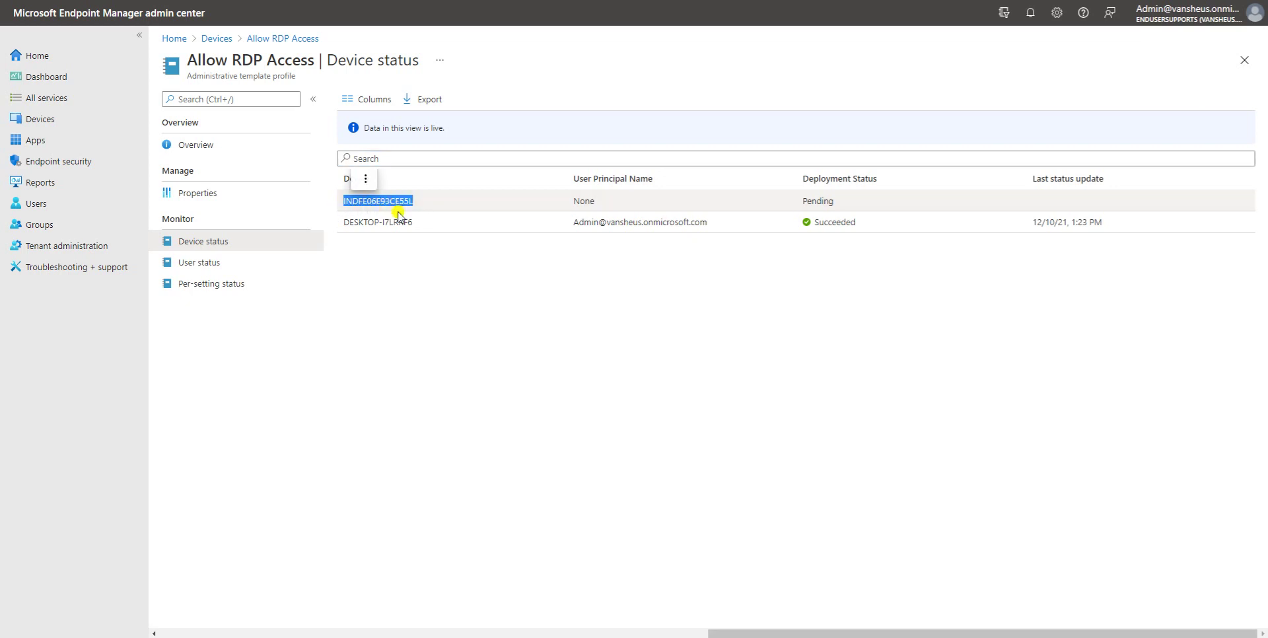
left_click_drag(419, 223, 338, 225)
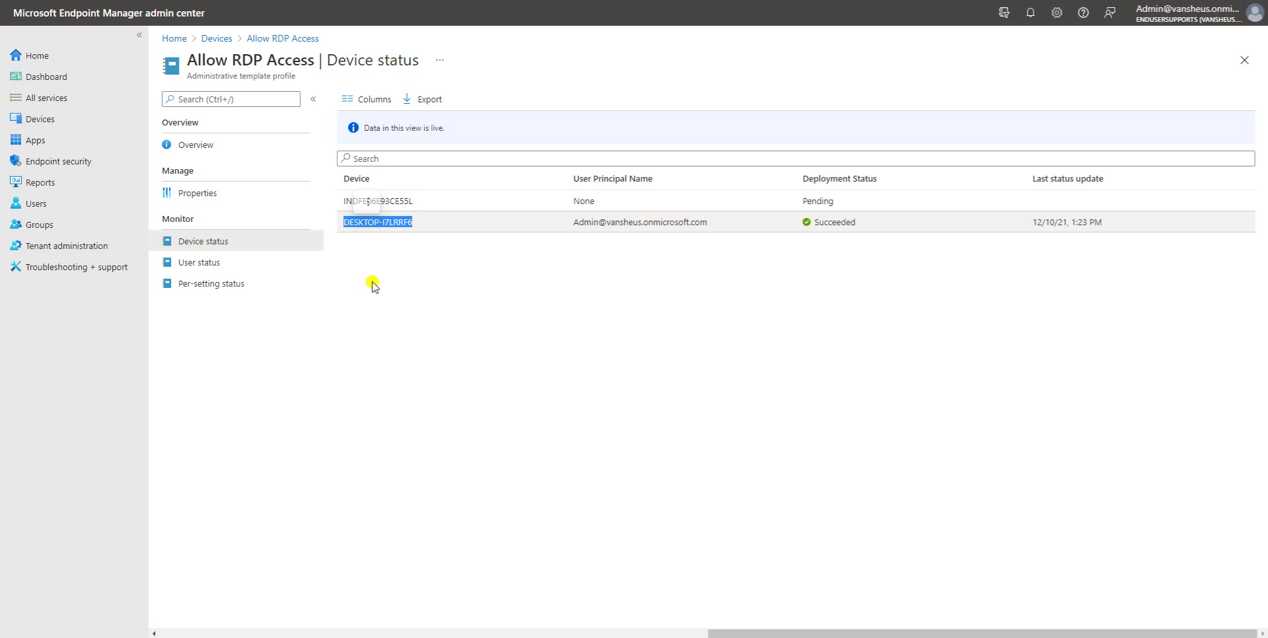
left_click(440, 272)
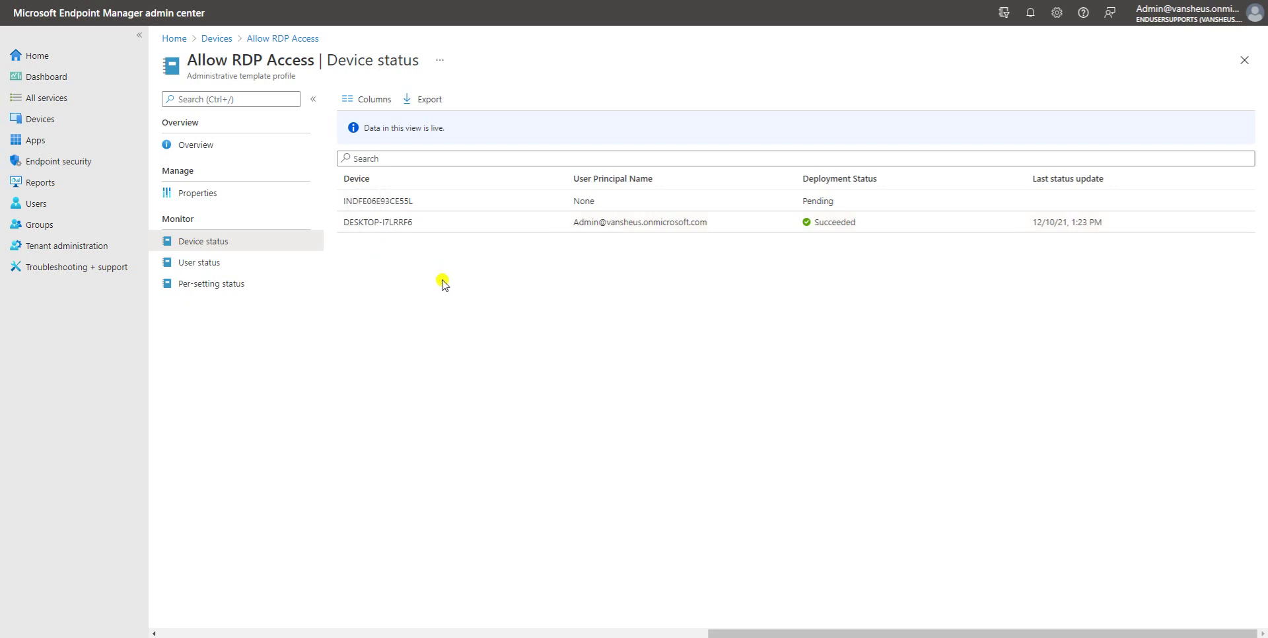
- Check the user principal name, deployment status and last status update of DESKTOP-I7LRRF6
left_click_drag(413, 223, 334, 224)
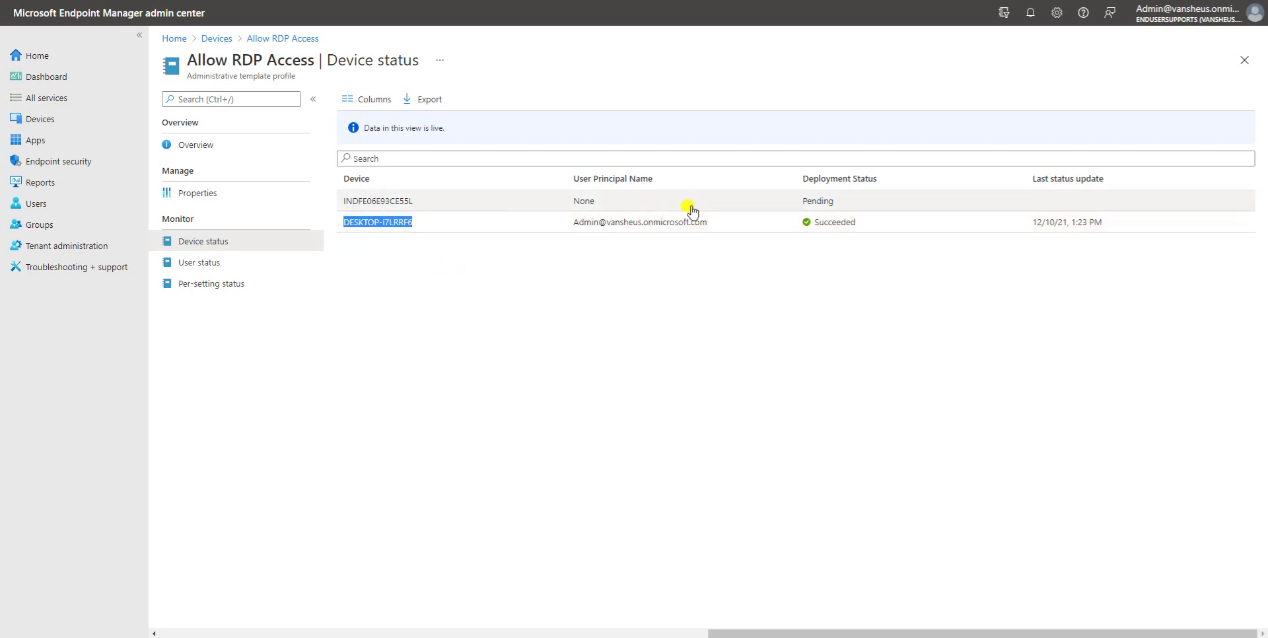
left_click_drag(730, 229, 544, 231)
left_click_drag(882, 223, 781, 223)
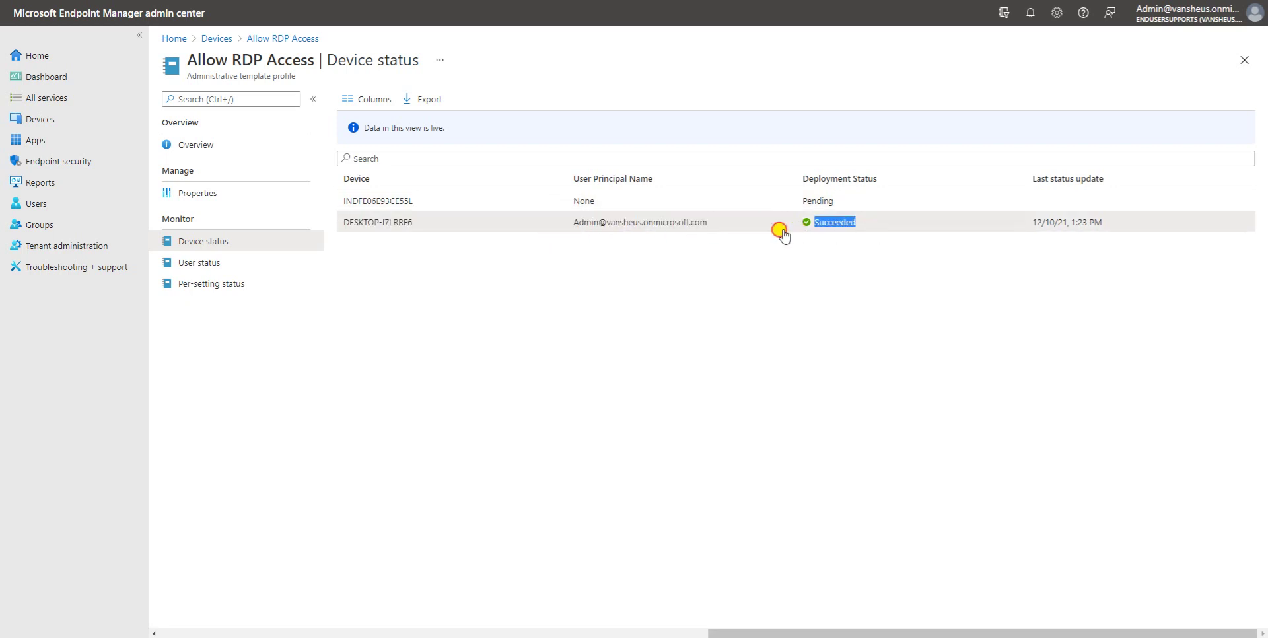
left_click_drag(1107, 233, 1022, 234)
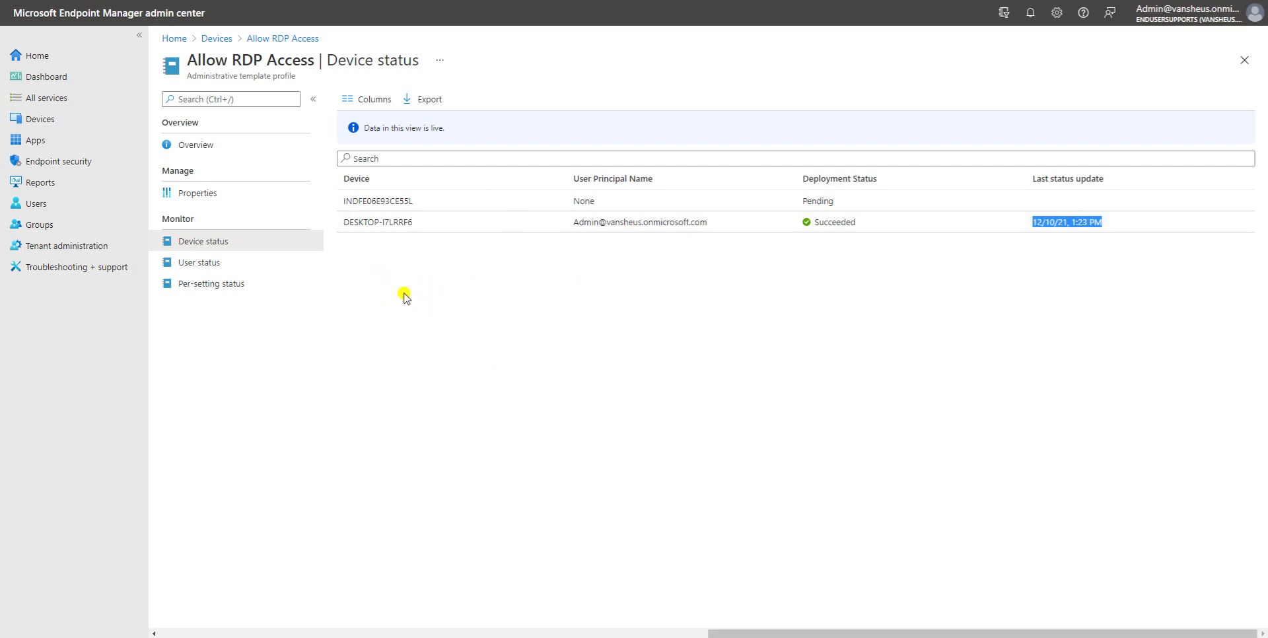
- Compare the deployment status of DESKTOP-I7LRRF6 with that of the other listed device
left_click_drag(414, 223, 341, 226)
mouse_move(837, 200)
left_mouse_down()
mouse_move(340, 198)
mouse_move(849, 205)
left_mouse_up()
left_click(502, 324)
left_click(404, 244)
left_click_drag(410, 223, 337, 233)
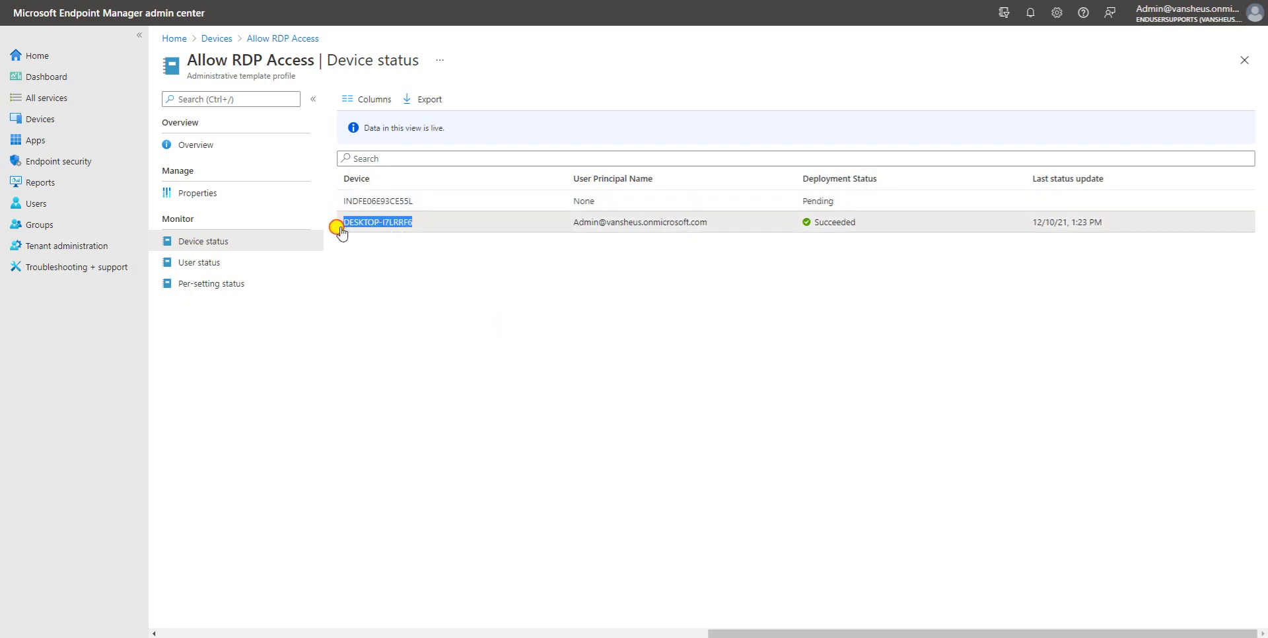
- Review the Allow RDP Access profile's user status, per-setting status and properties, and refresh its overview
left_click(203, 268)
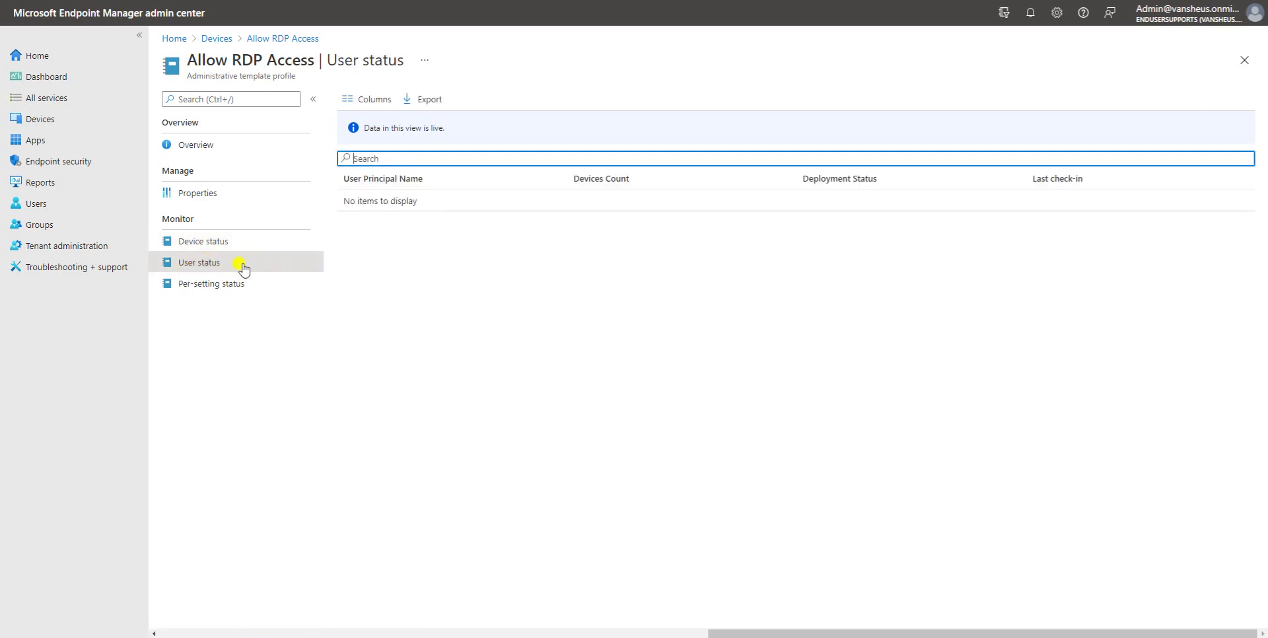
left_click(211, 284)
left_click(209, 193)
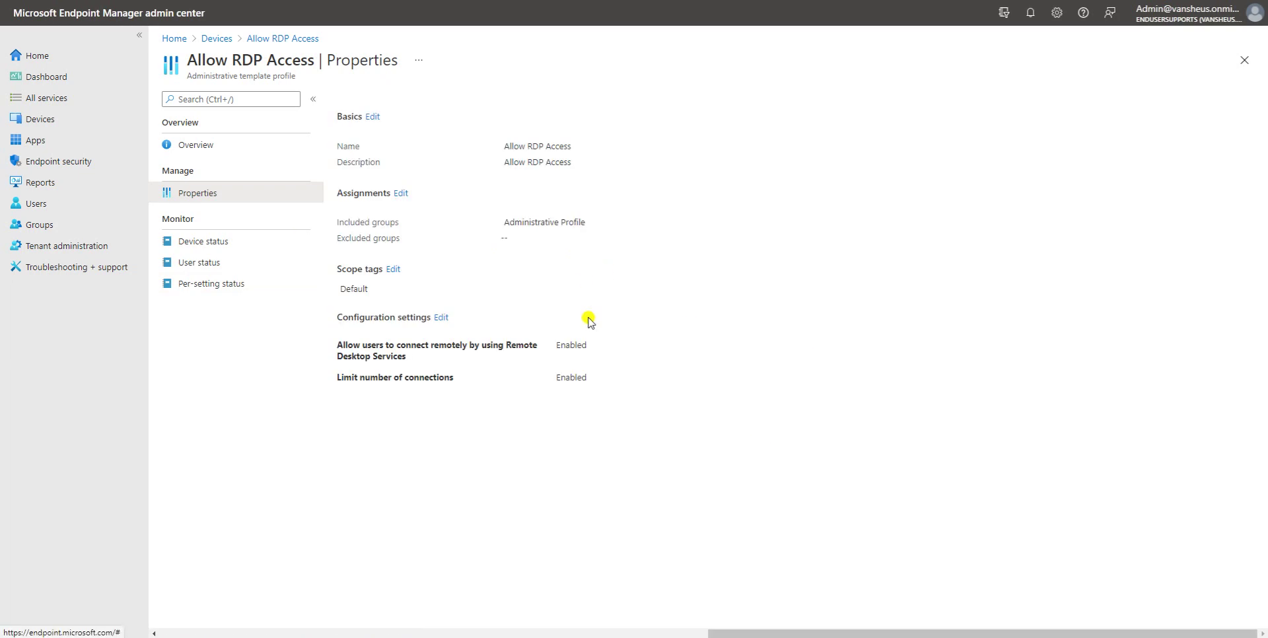
left_click(198, 144)
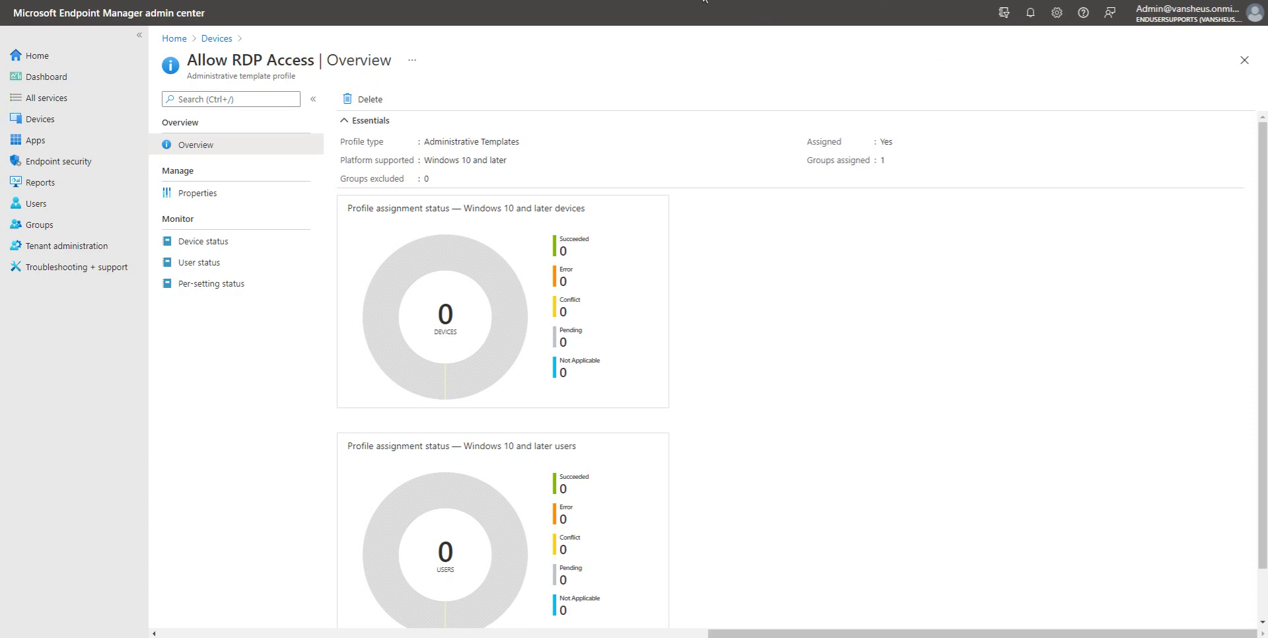
key("F5")
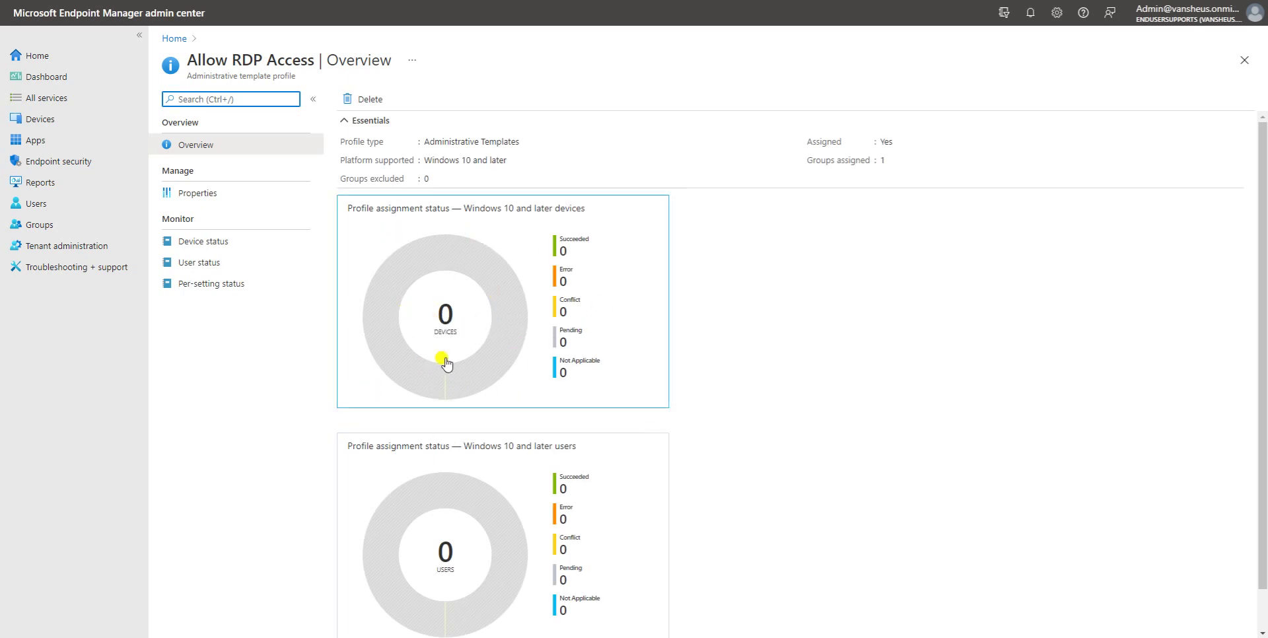
- Recheck the deployment status of DESKTOP-I7LRRF6 in the Allow RDP Access profile's device status and return to the profile's overview
left_click(189, 244)
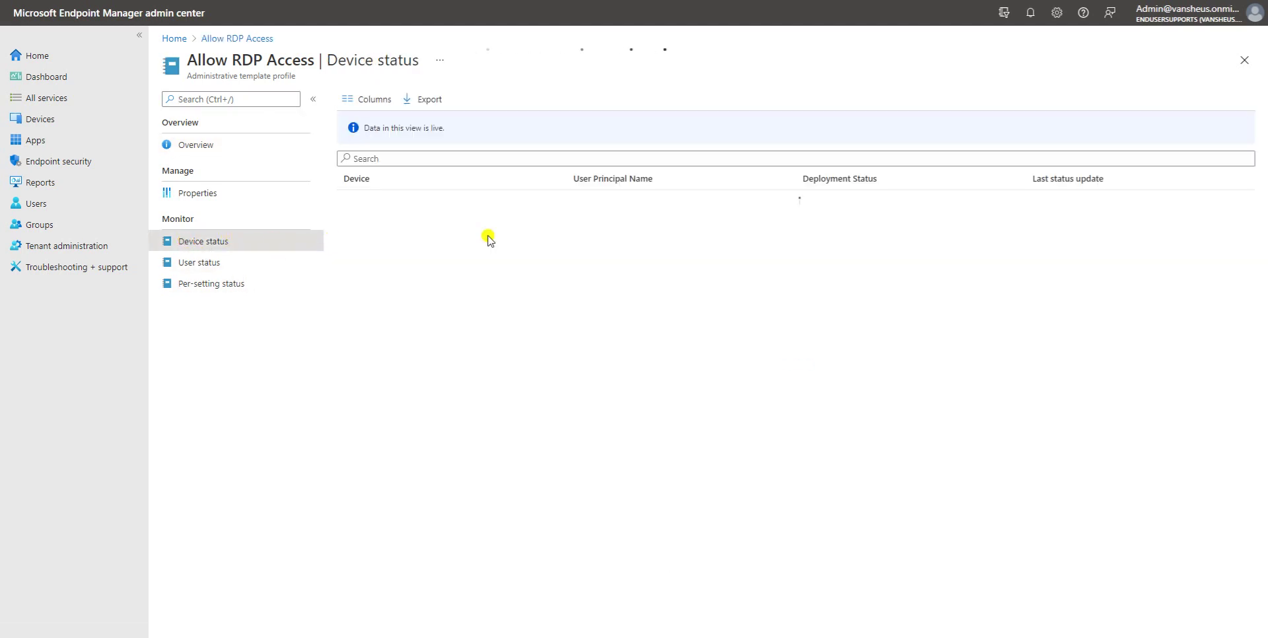
left_click_drag(347, 222, 881, 234)
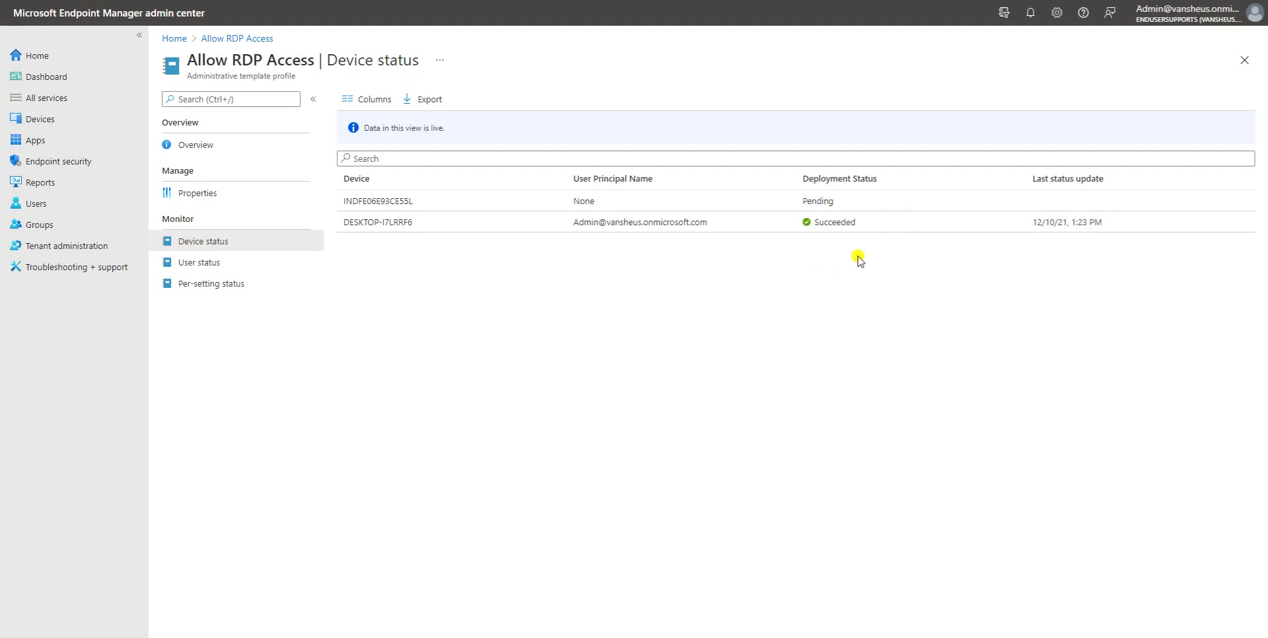
left_click(859, 226)
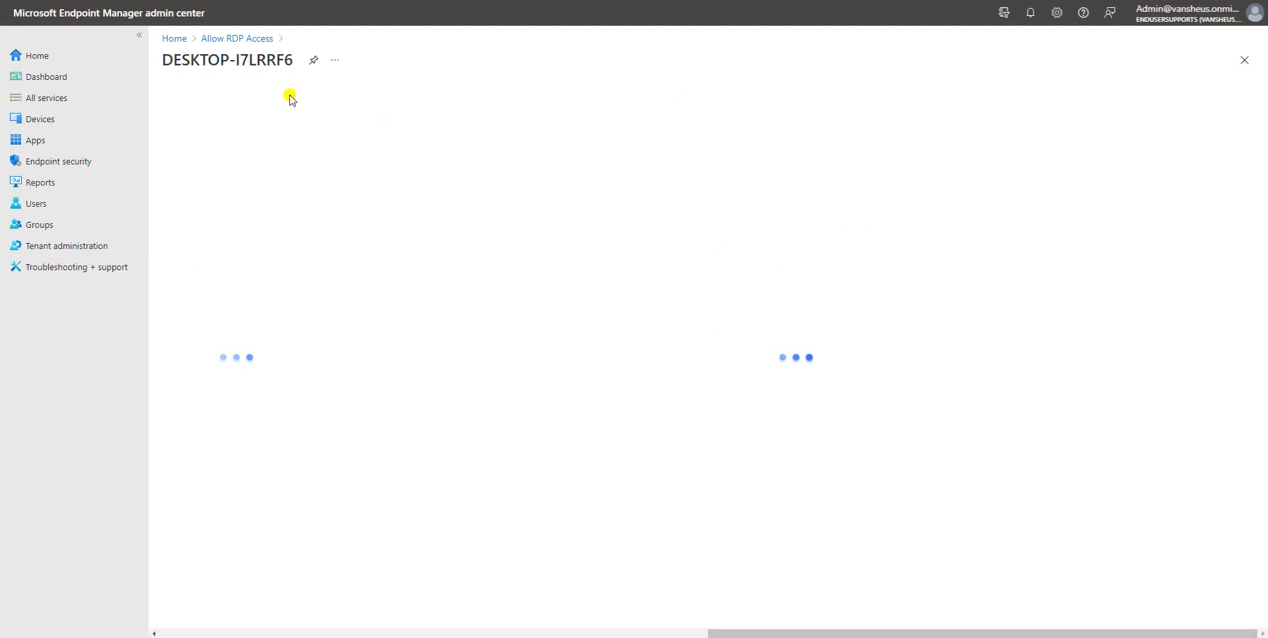
left_click(257, 38)
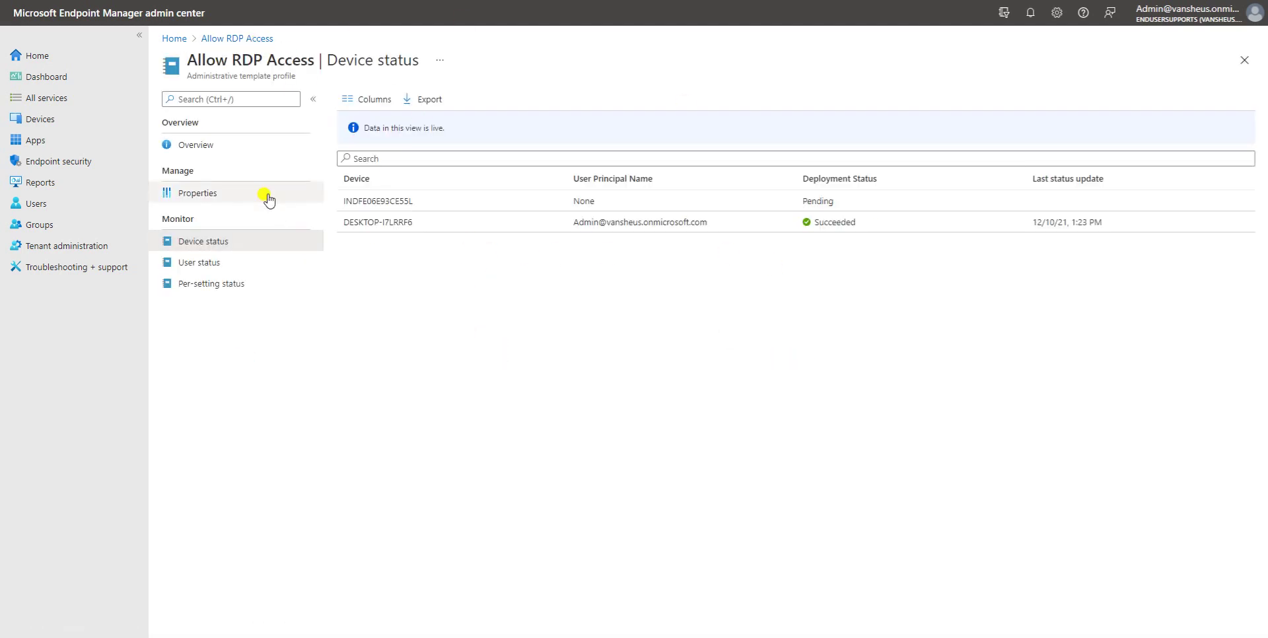
left_click(201, 145)
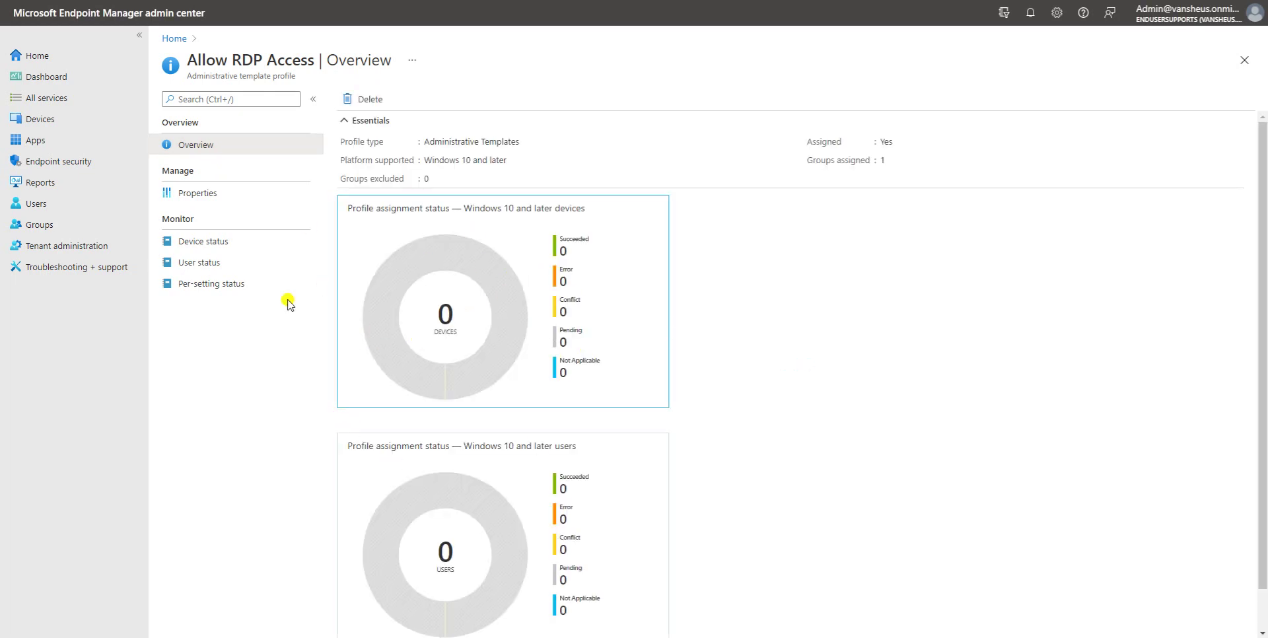
- Open the Administrative Profile configuration profile and review its assignment status for Windows 10 and later devices and users
left_click(174, 38)
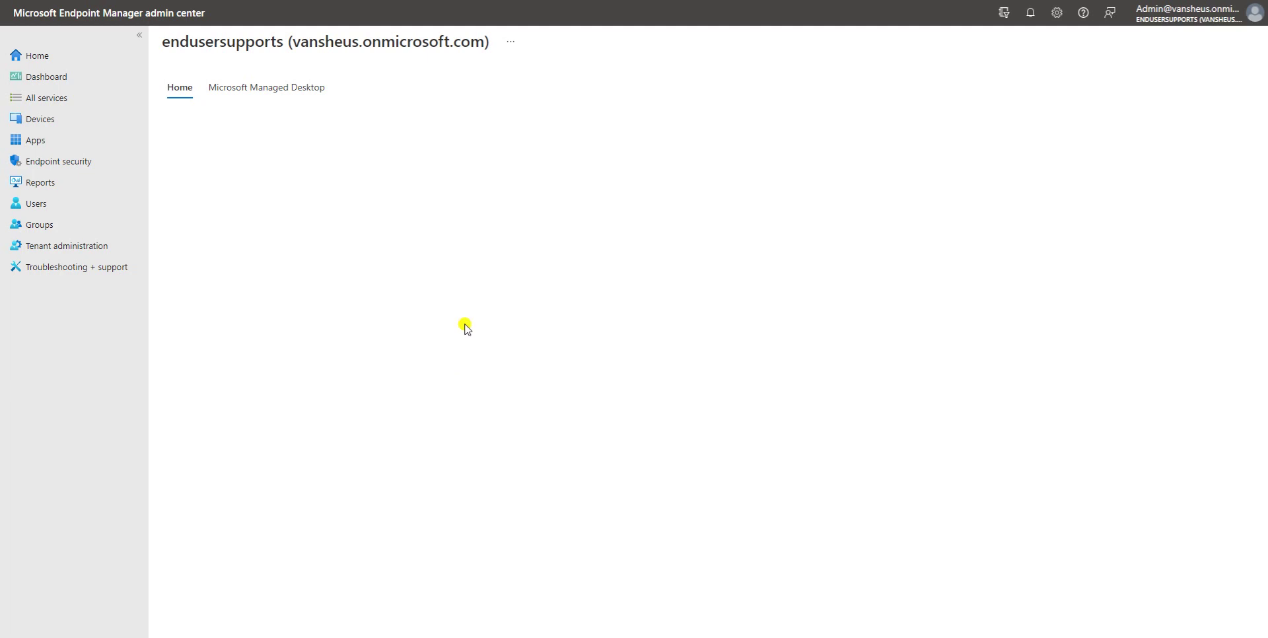
left_click(64, 122)
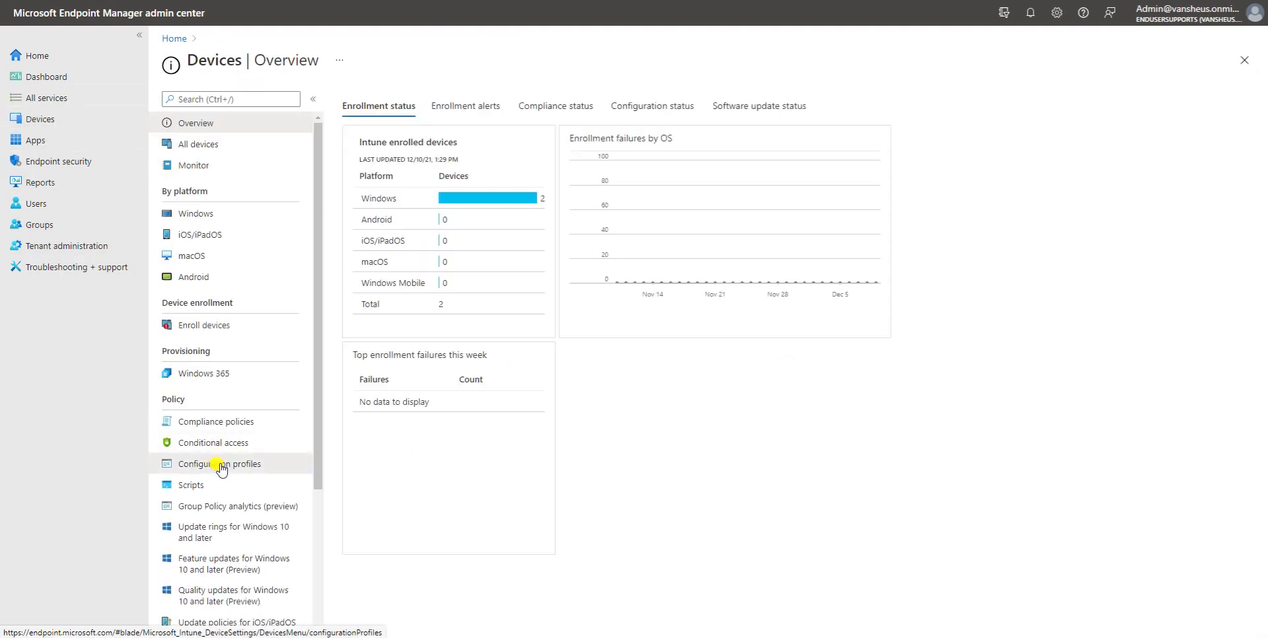
left_click(220, 466)
left_click(478, 173)
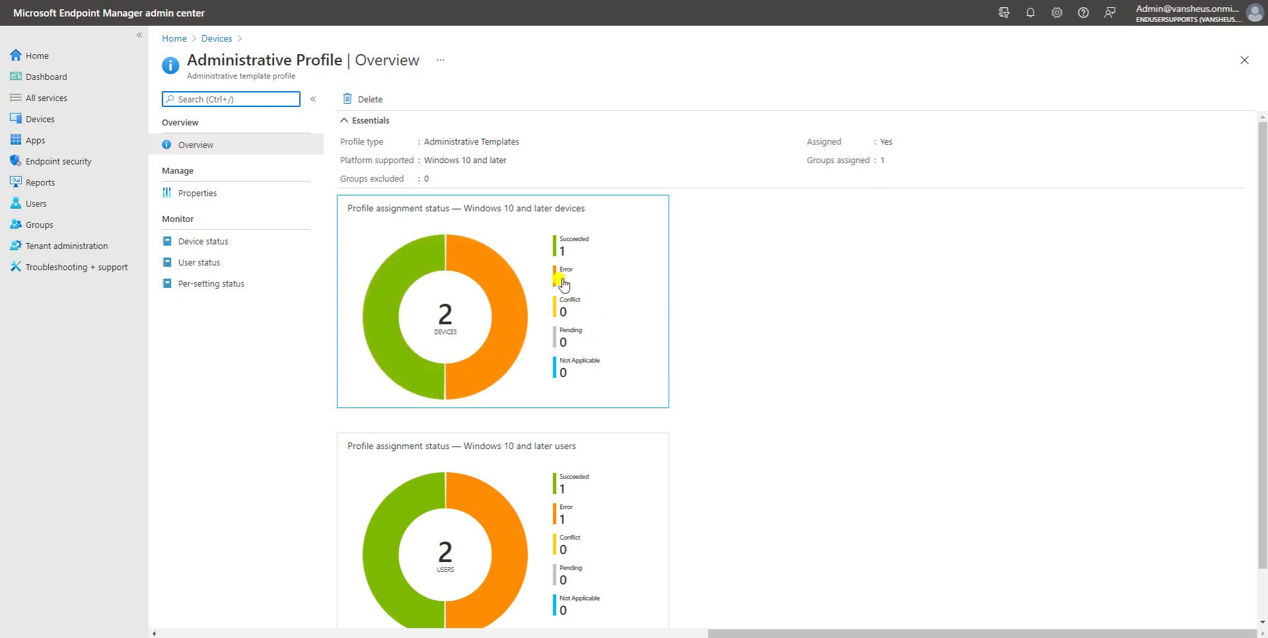
scroll(562, 284, "down", 1)
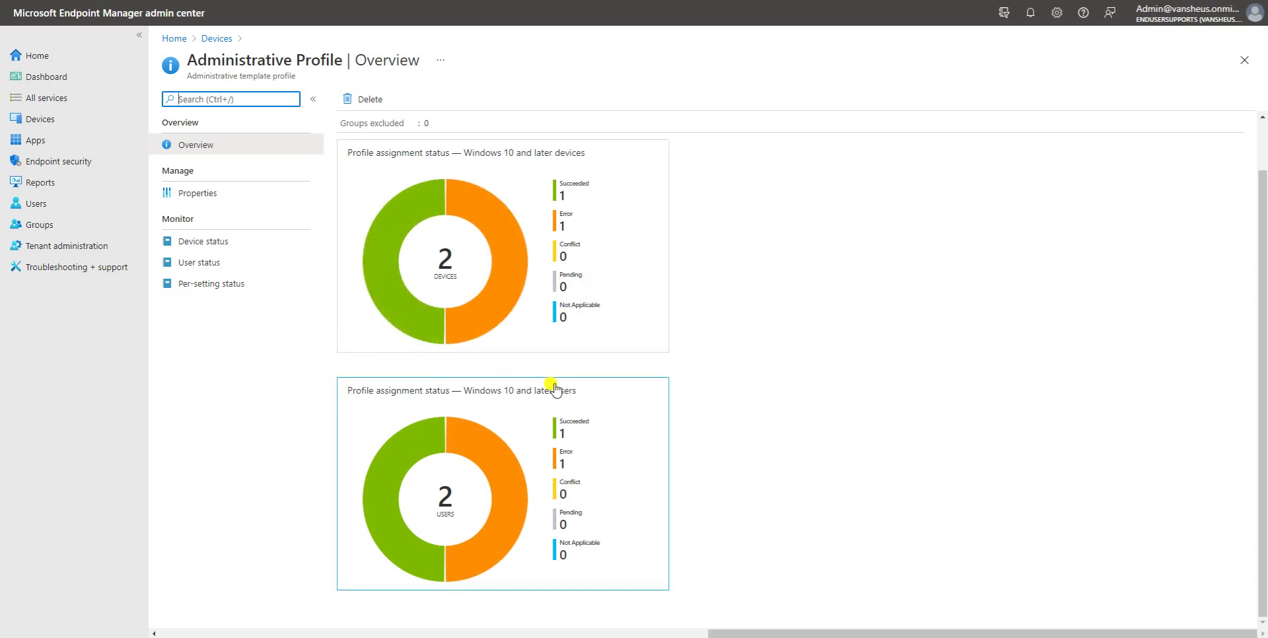
scroll(529, 264, "up", 1)
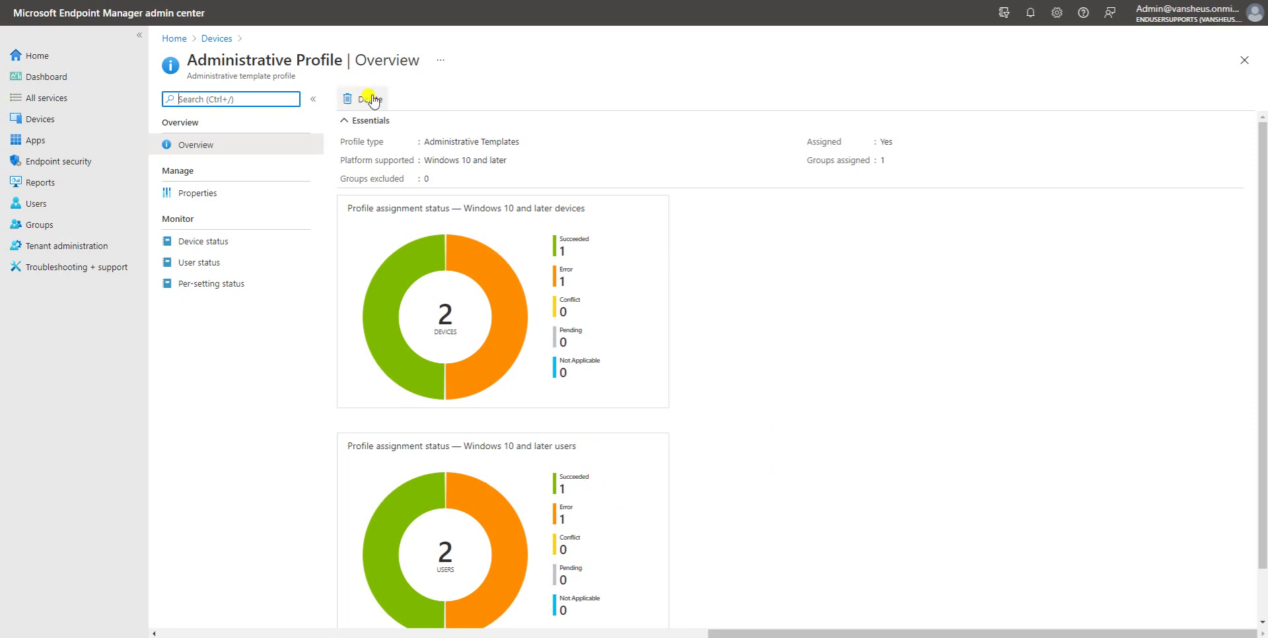
- Reopen the Allow RDP Access configuration profile and check its assignment status overview
left_click(216, 39)
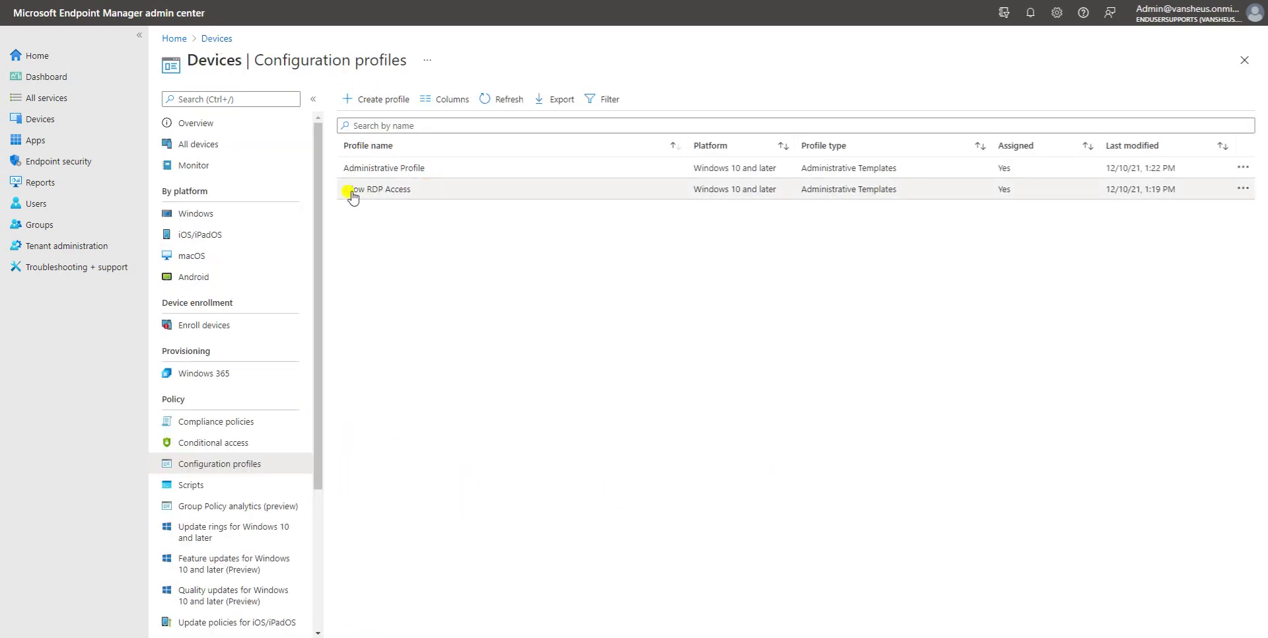
left_click(400, 193)
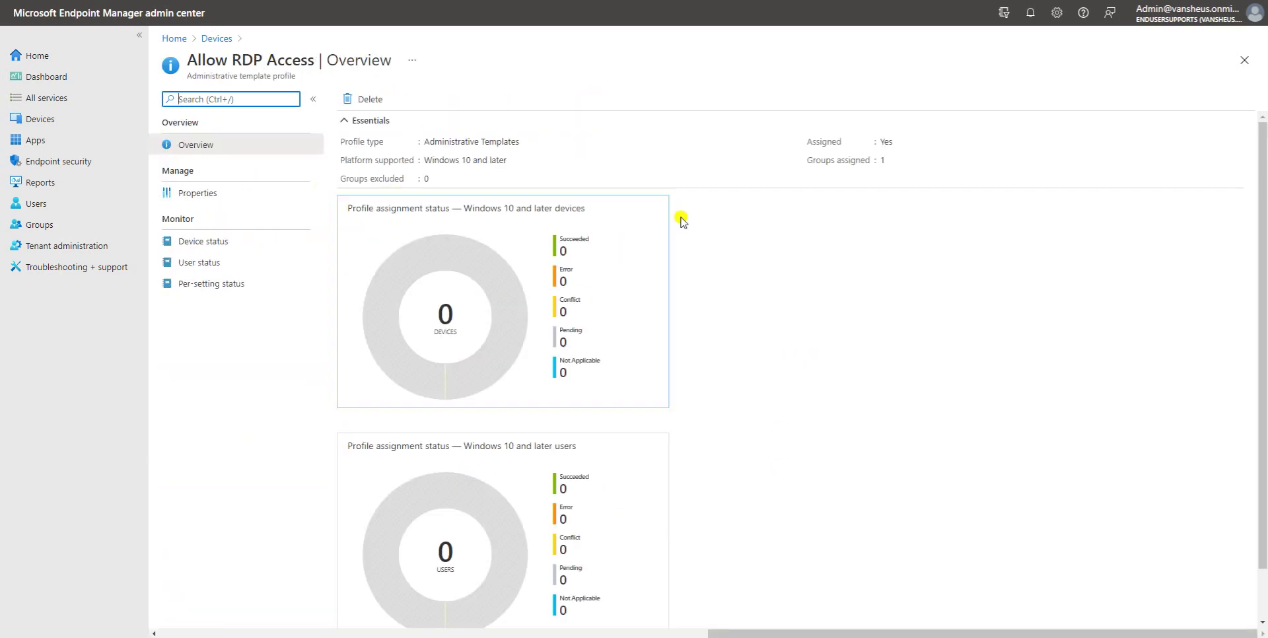
left_click(194, 193)
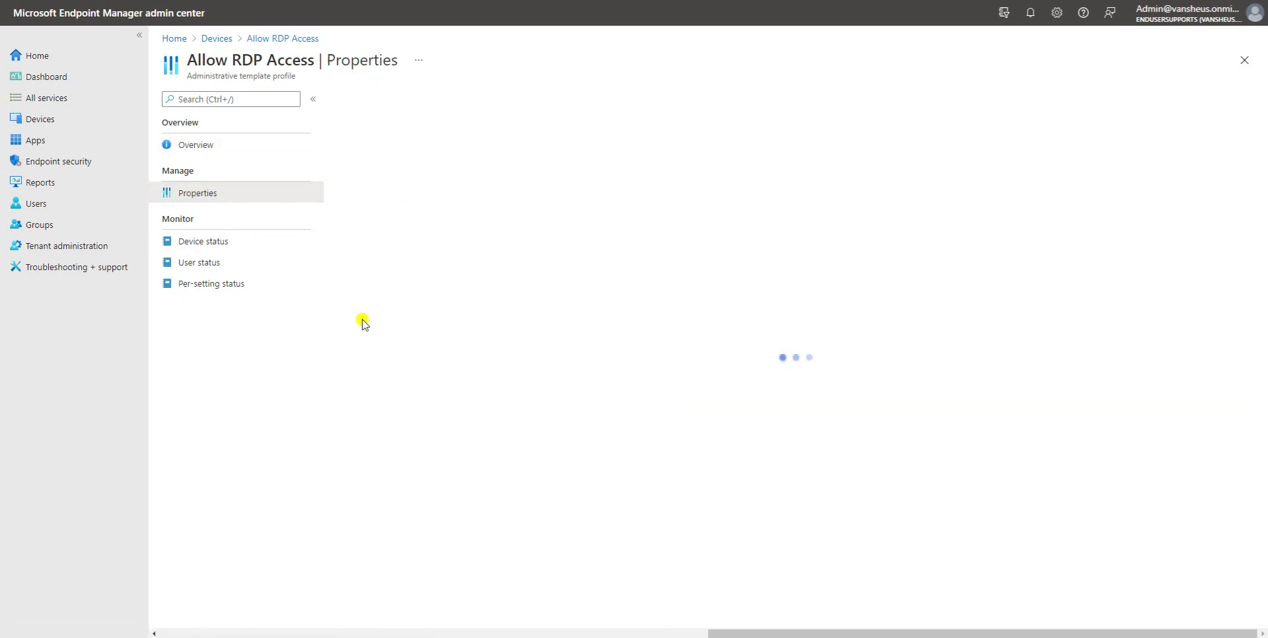
left_click(248, 153)
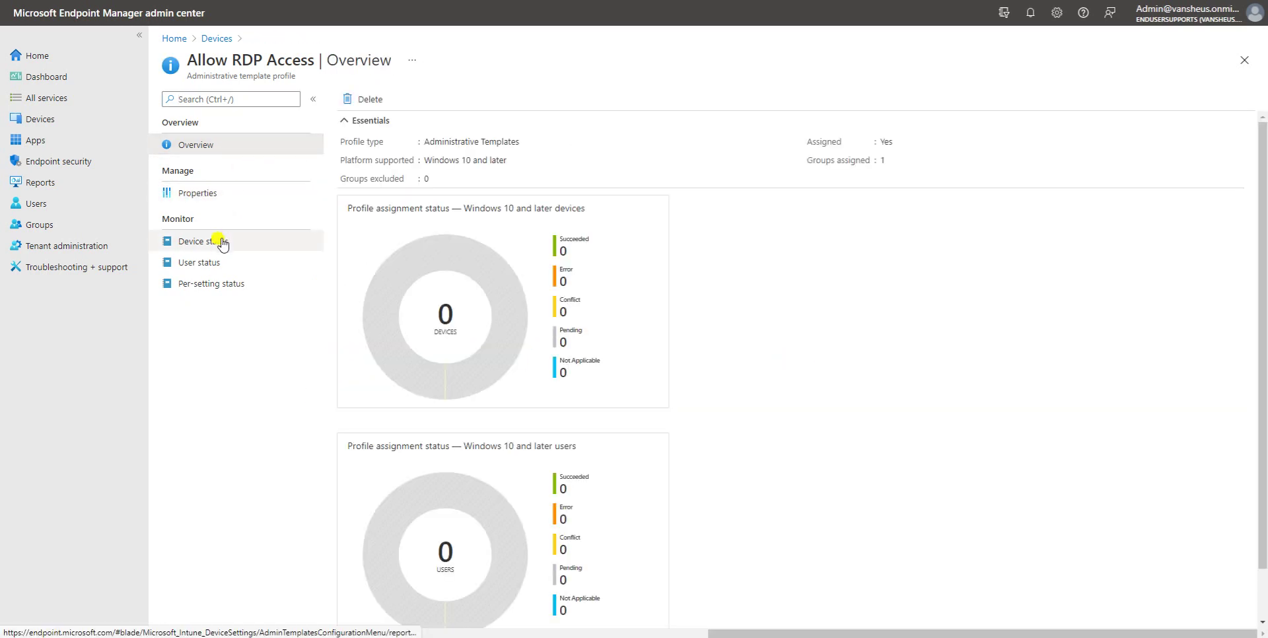
- Switch to the Test-3 virtual machine and open the computer's Remote settings to check the Remote Desktop options
mouse_move(612, 594)
left_click(605, 509)
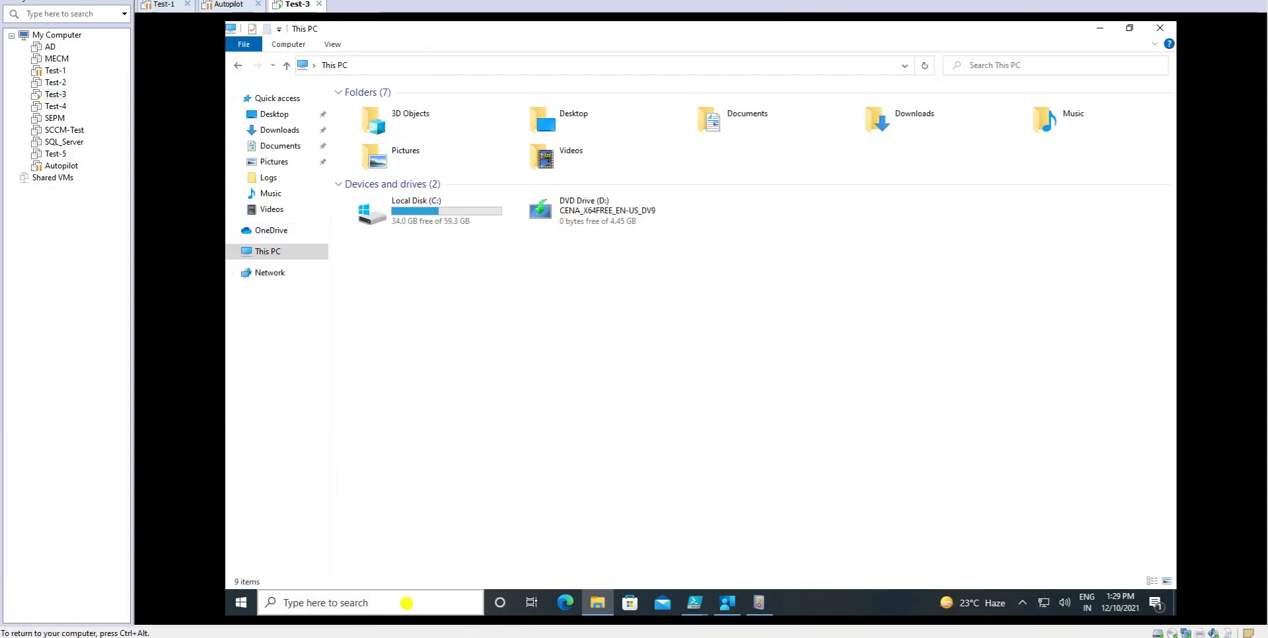
left_click(596, 606)
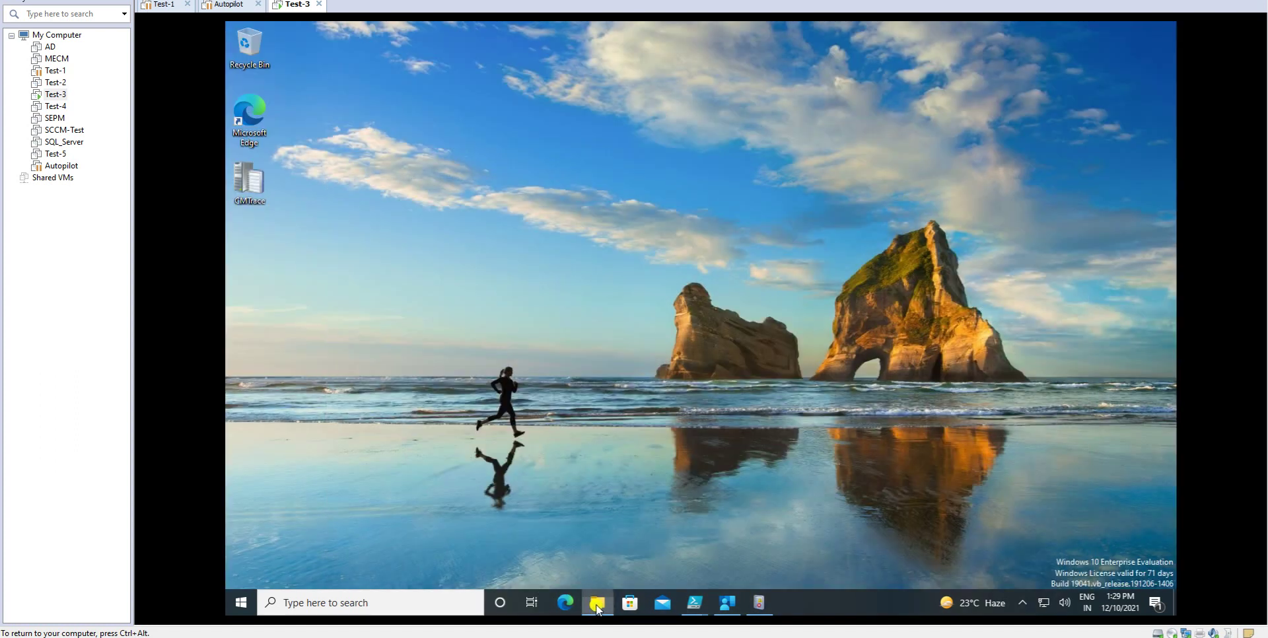
left_click(596, 606)
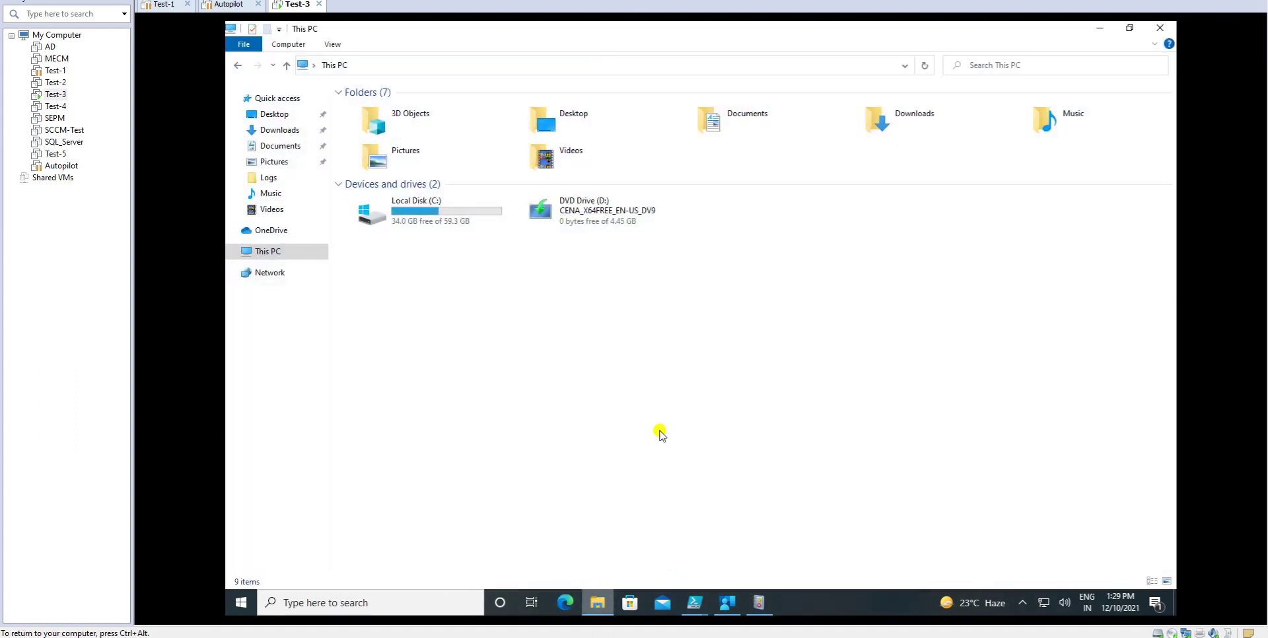
right_click(293, 259)
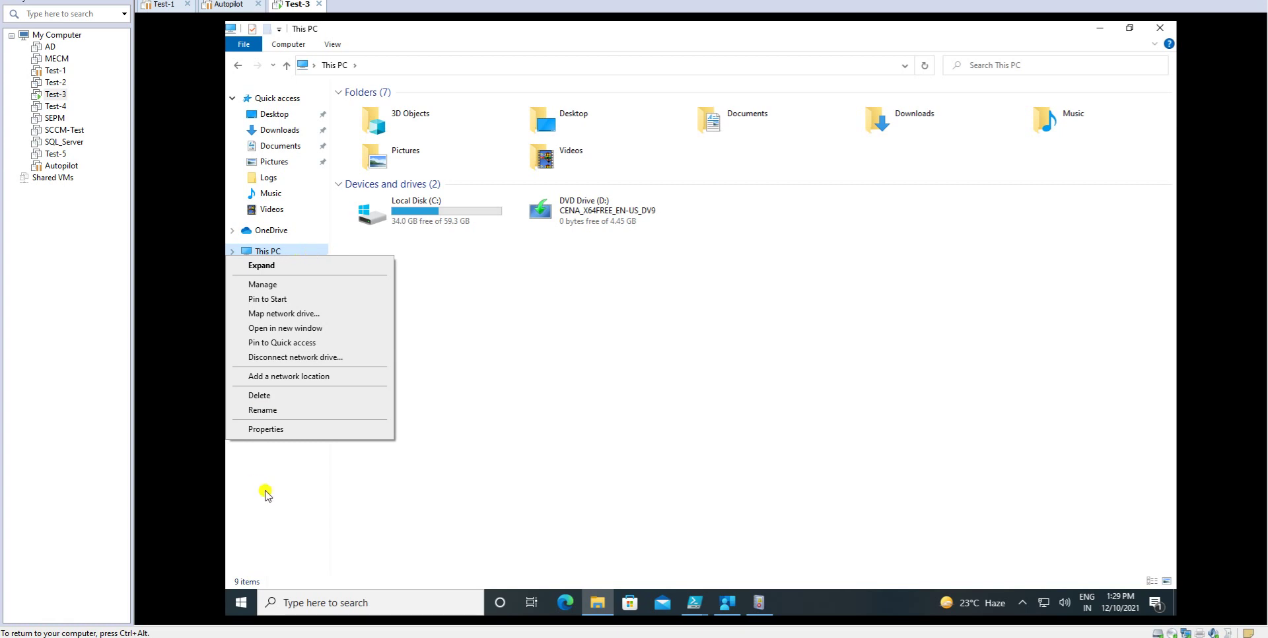
left_click(289, 429)
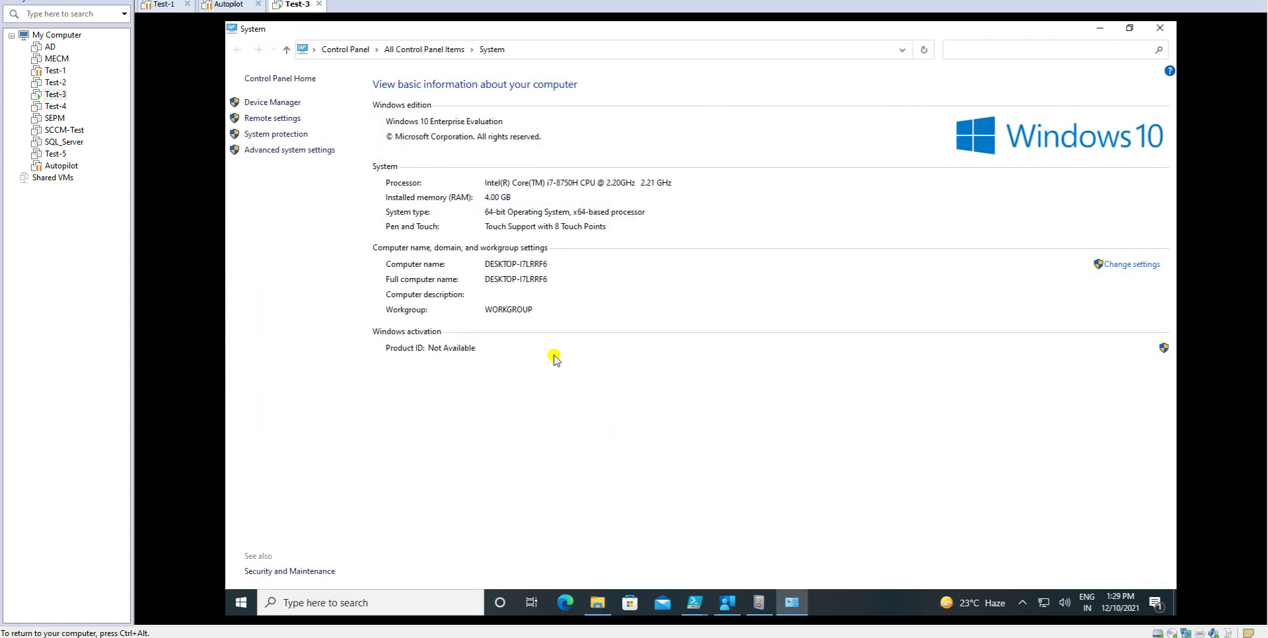
left_click(273, 120)
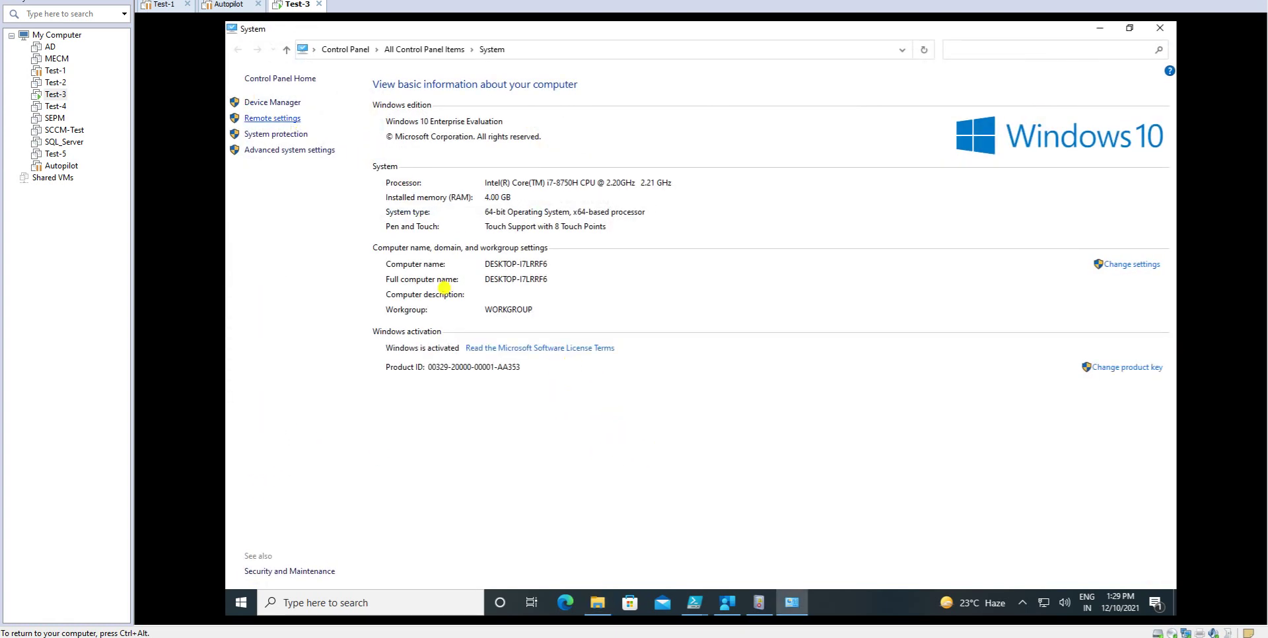
left_click_drag(435, 102, 480, 84)
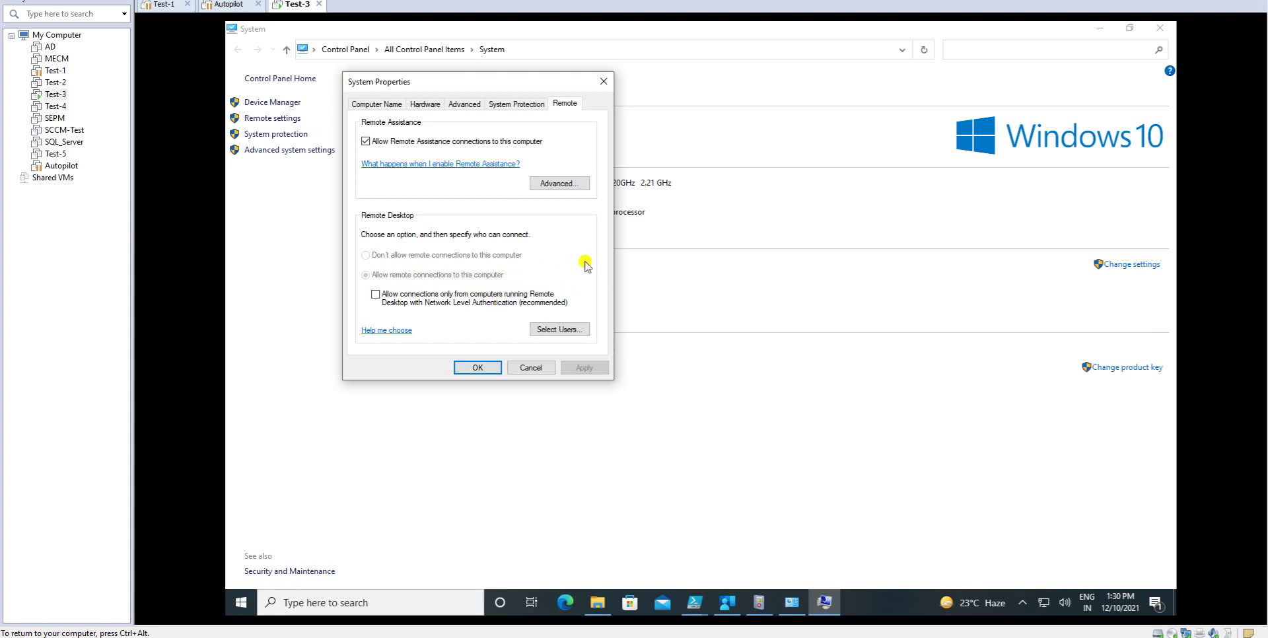
- Inspect the allowed Remote Desktop users and the advanced Remote Assistance settings, and close the system properties without changes
left_click(568, 330)
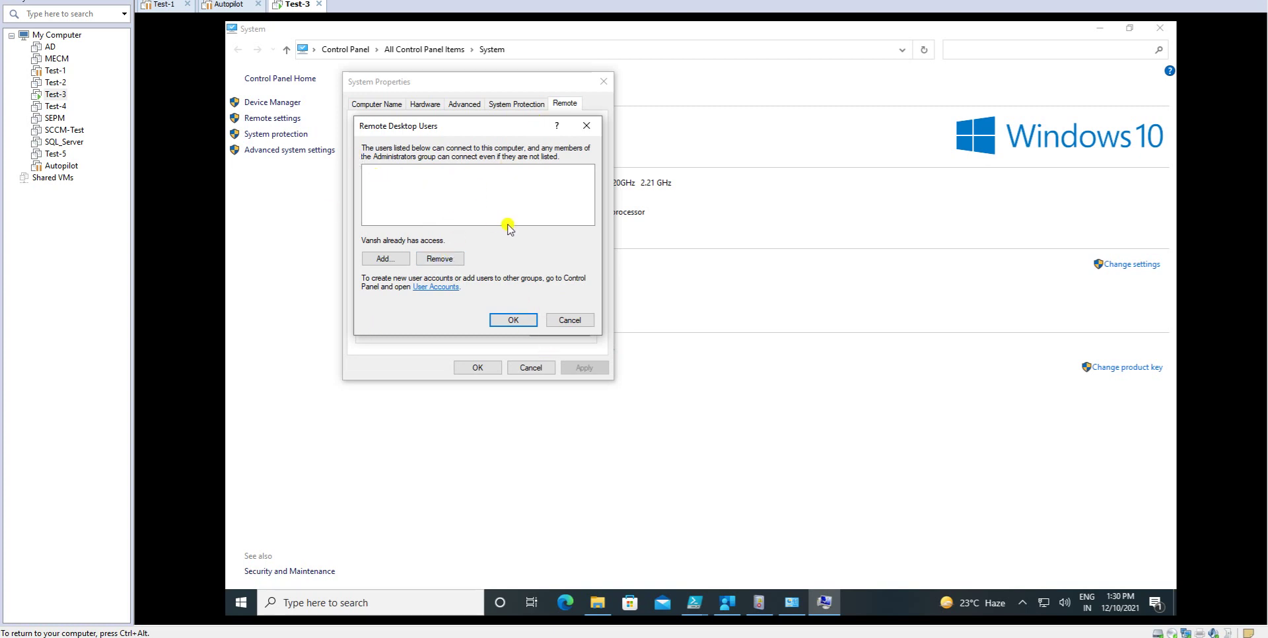
left_click(572, 322)
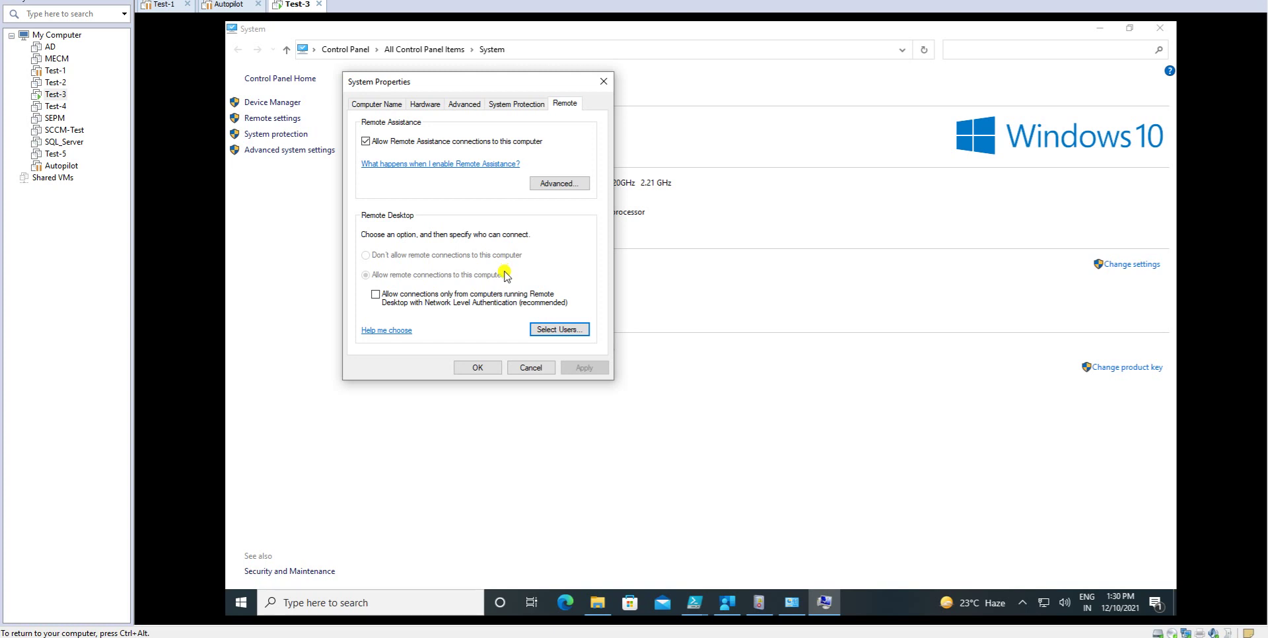
left_click(565, 183)
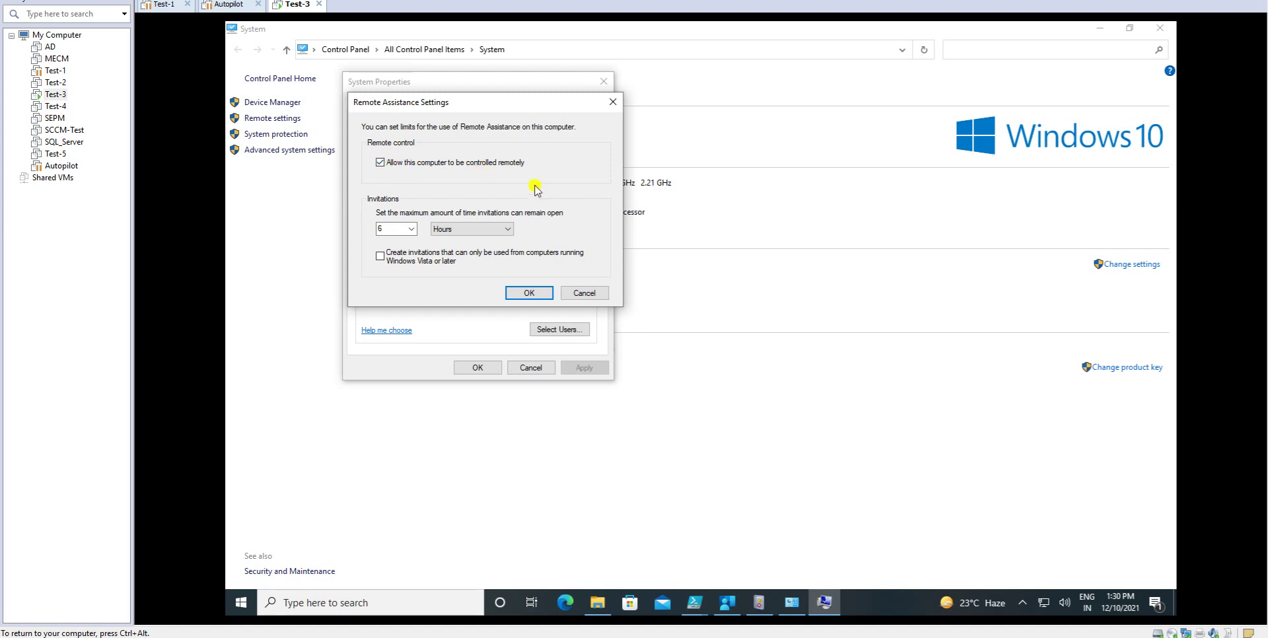
left_click(581, 292)
left_click(531, 368)
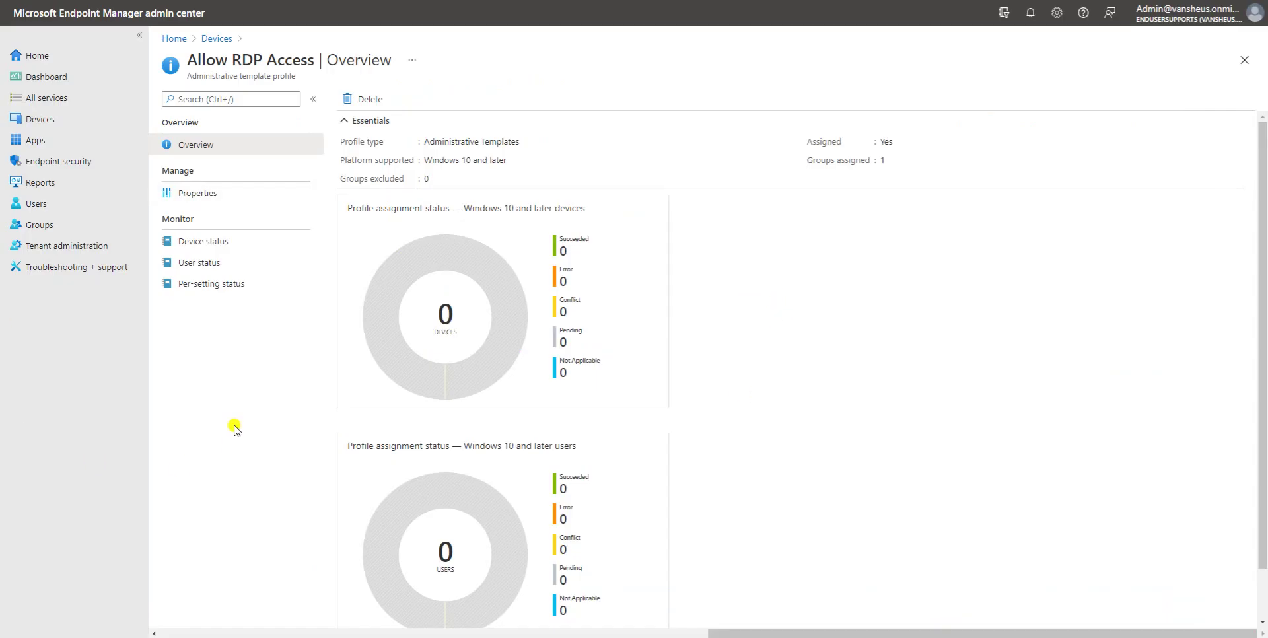
- Switch to the Endpoint Manager admin center and select the administrator account as the user to troubleshoot
left_click(64, 272)
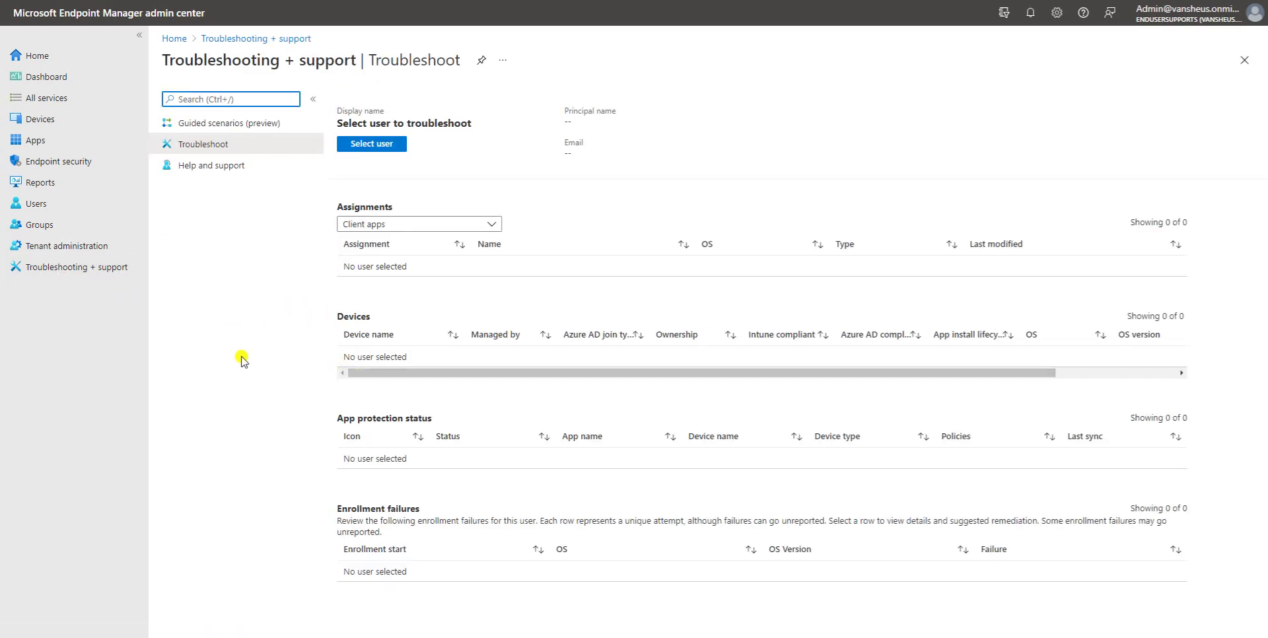
left_click(369, 144)
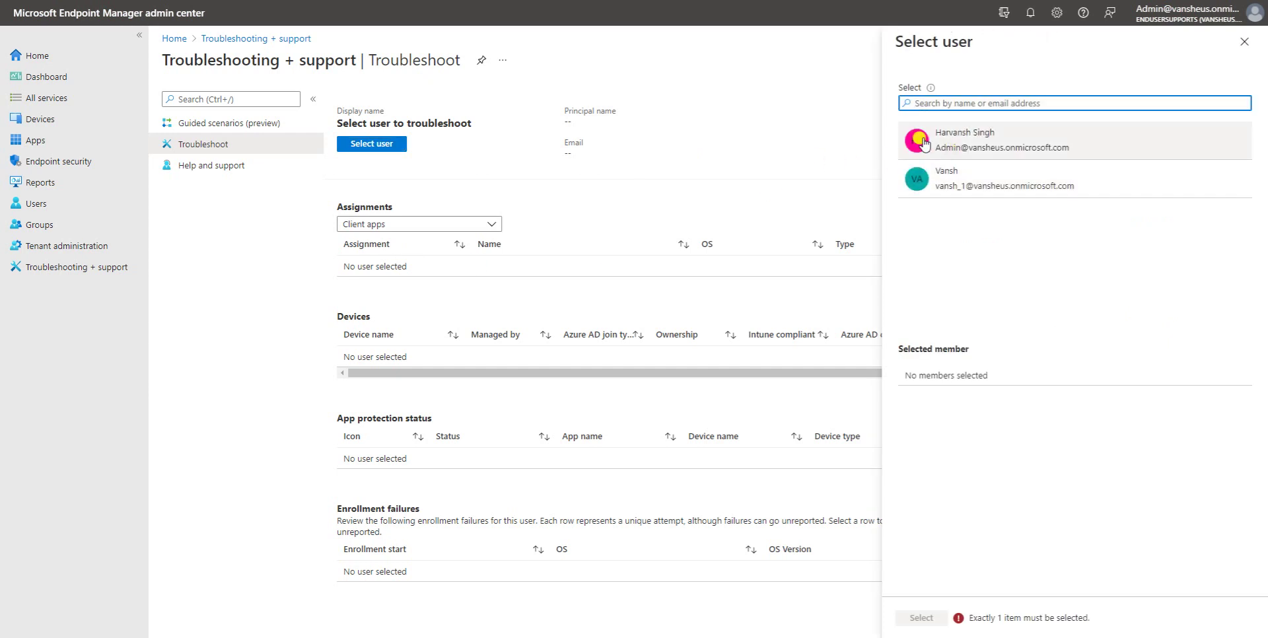
left_click(1003, 140)
left_click(920, 617)
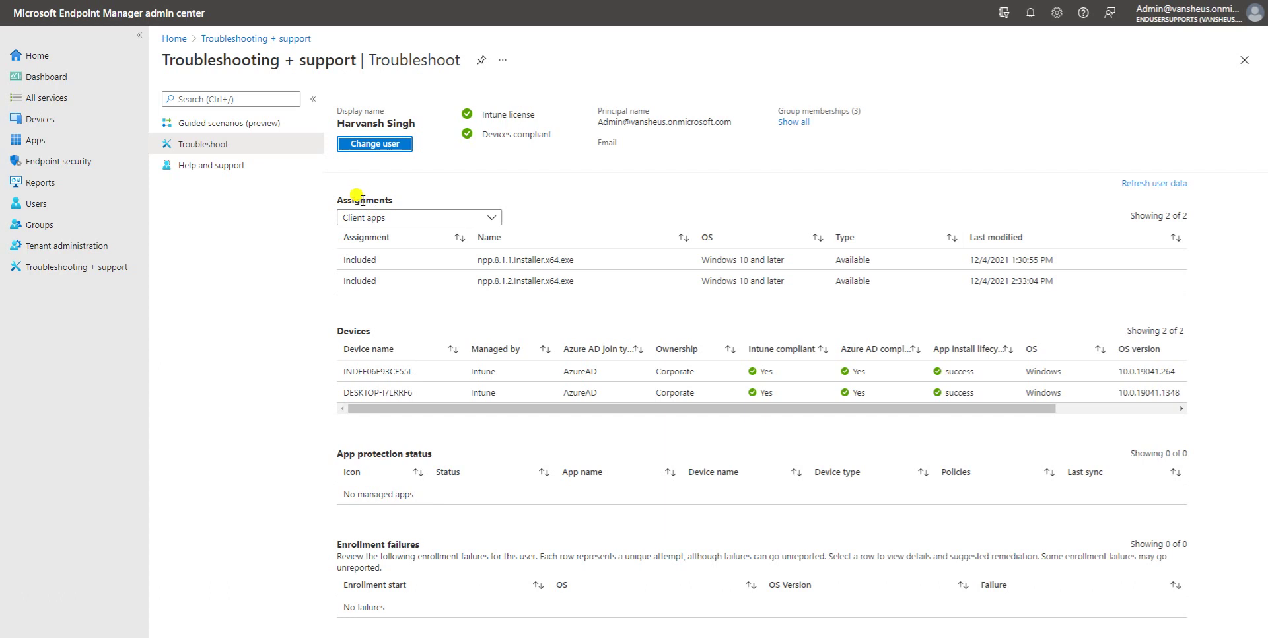
- Show the selected user's configuration profile assignments instead of the client apps
left_click_drag(338, 196, 425, 193)
left_click(405, 222)
left_click(407, 221)
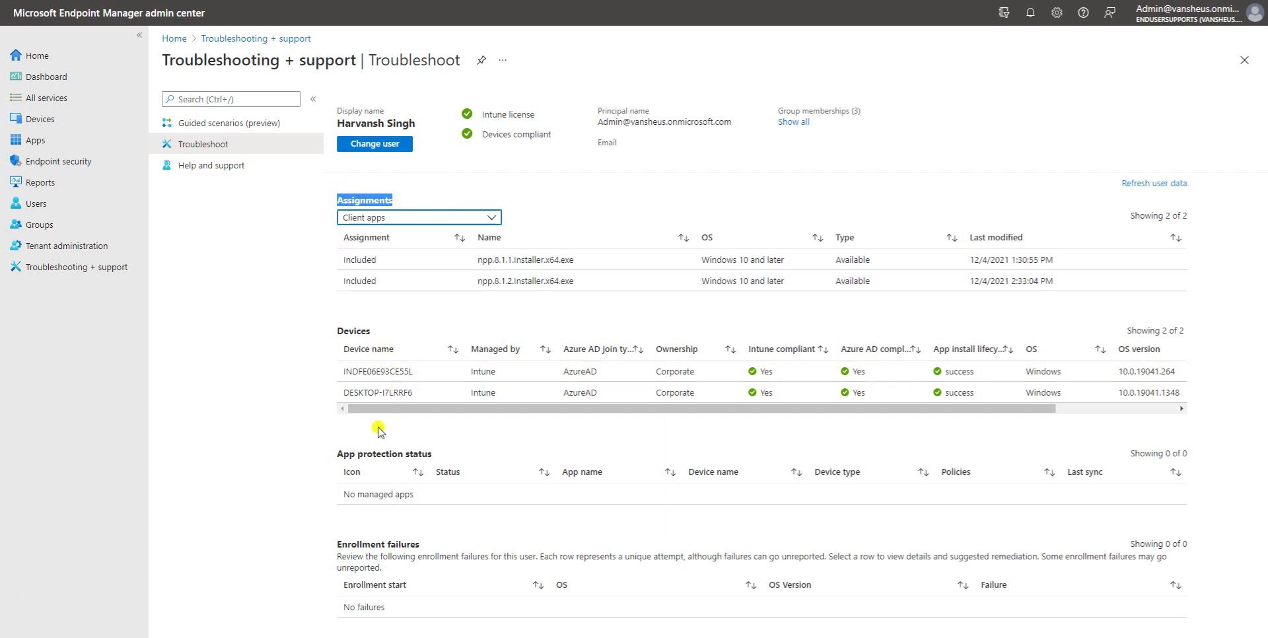
left_click(438, 217)
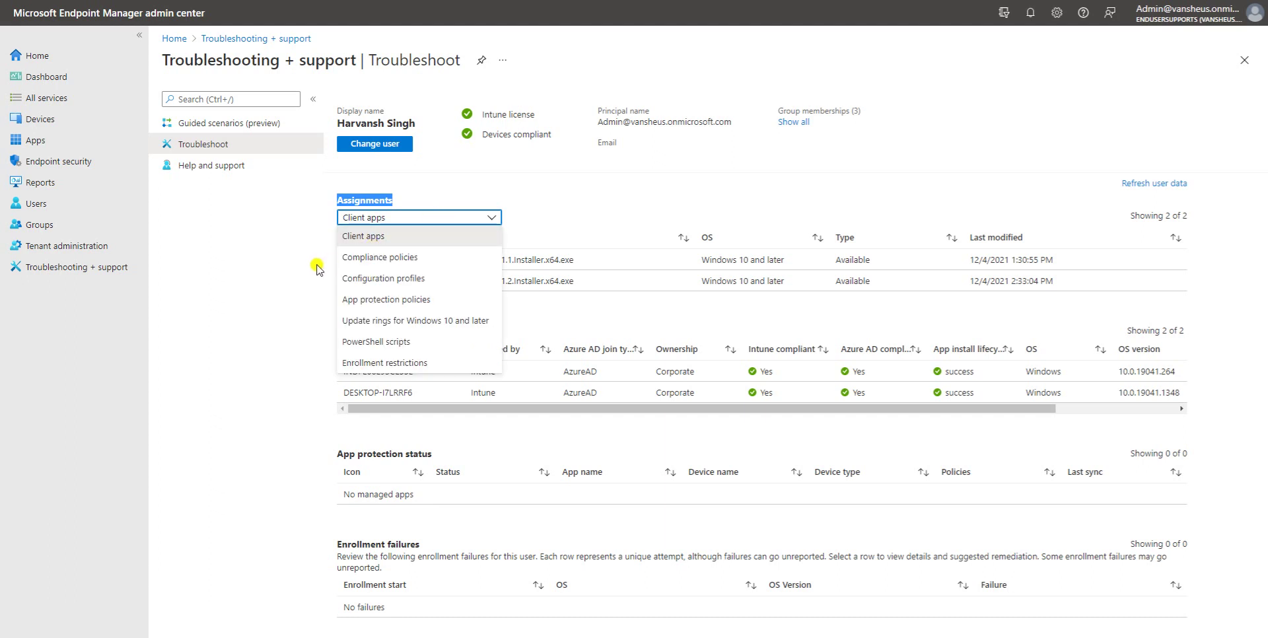
left_click(428, 282)
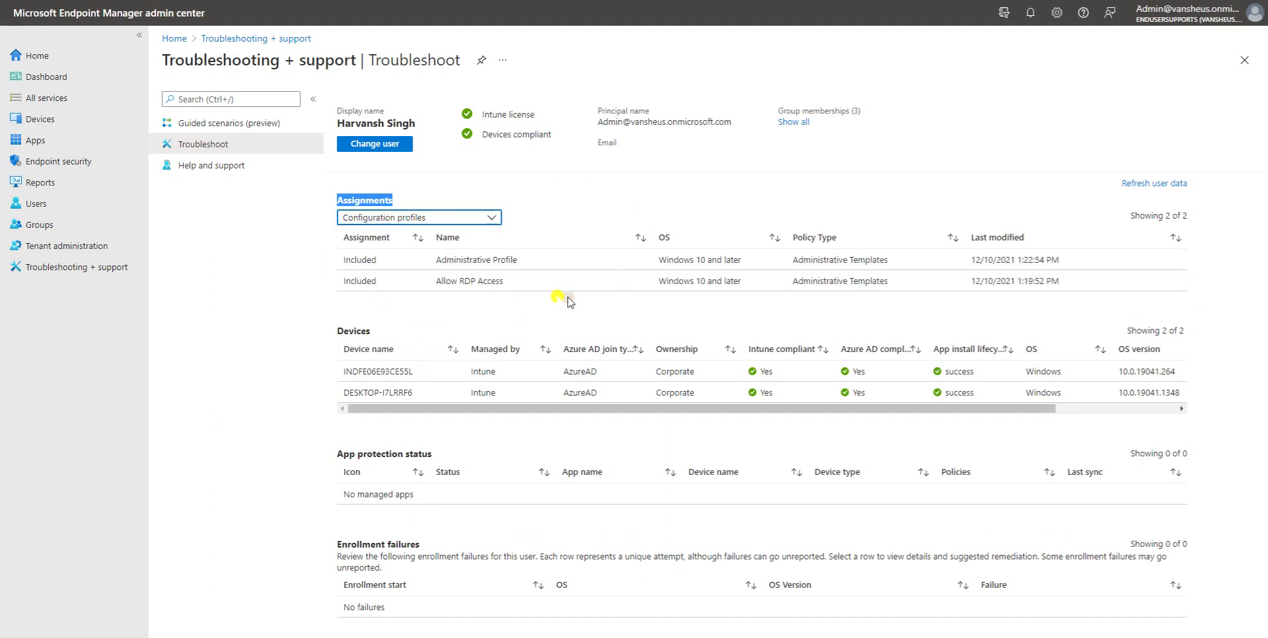
- Examine the Administrative Profile and Allow RDP Access assignments, including when the Allow RDP Access profile was last modified
left_click_drag(527, 260, 435, 260)
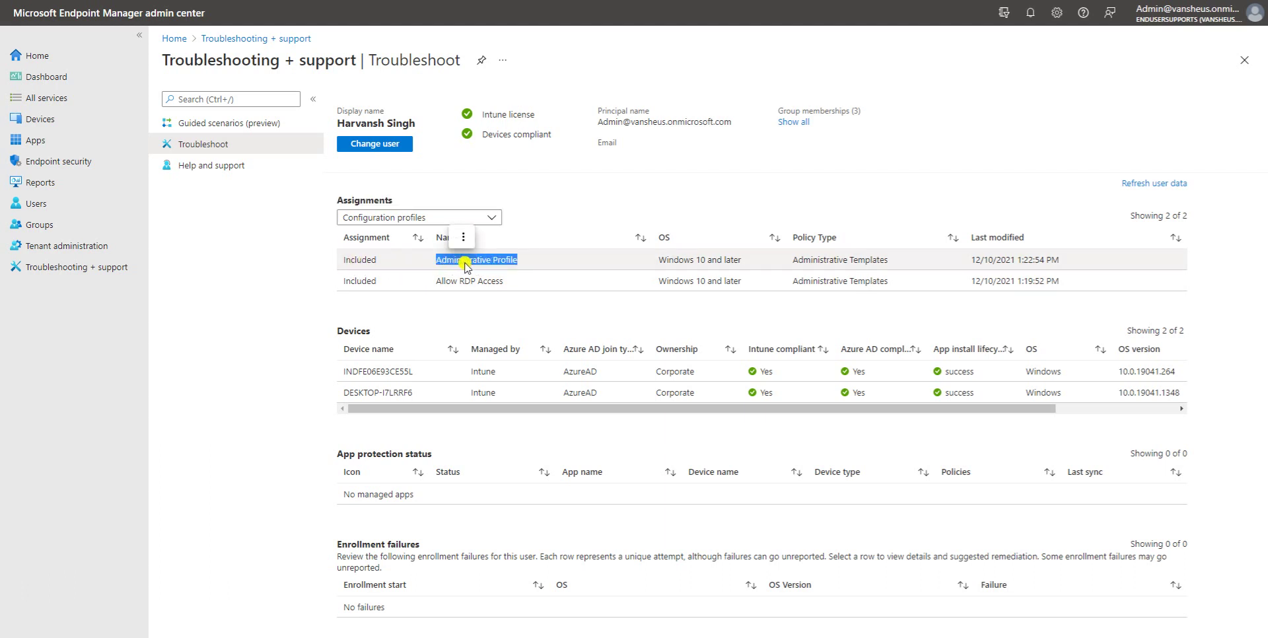
left_click(480, 302)
left_click_drag(510, 280, 434, 286)
left_click(461, 301)
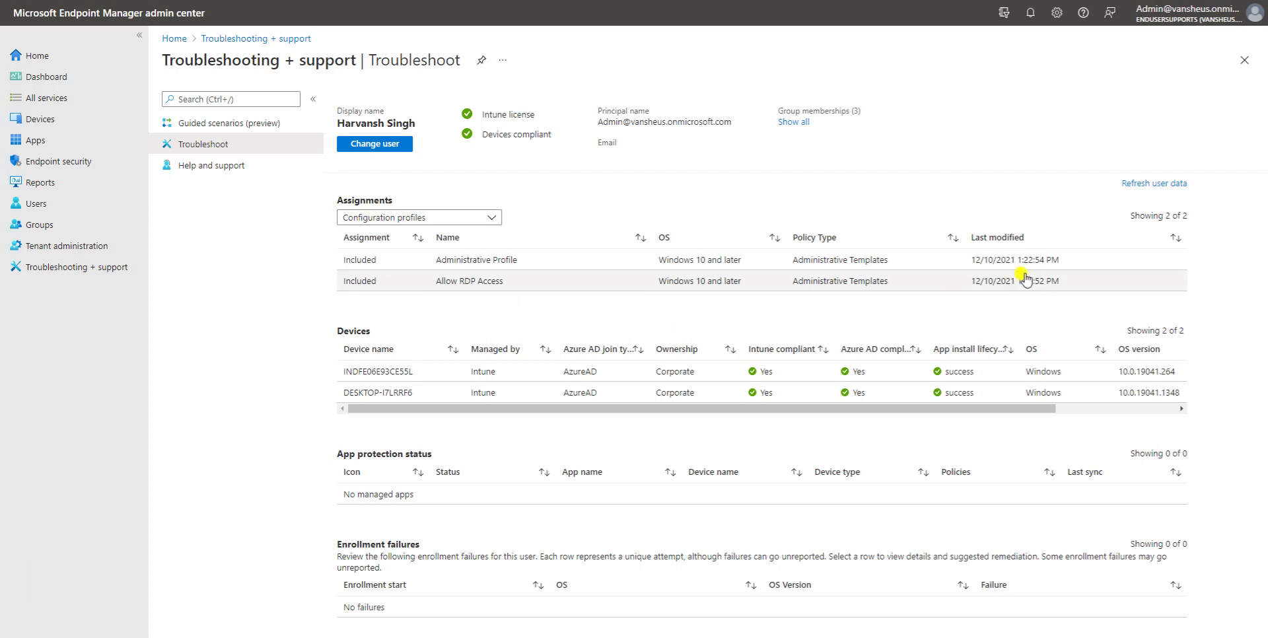
left_click_drag(1076, 280, 984, 284)
- Try to open the details of the Allow RDP Access and Administrative Profile assignments, returning to the troubleshooting page each time
left_click(489, 283)
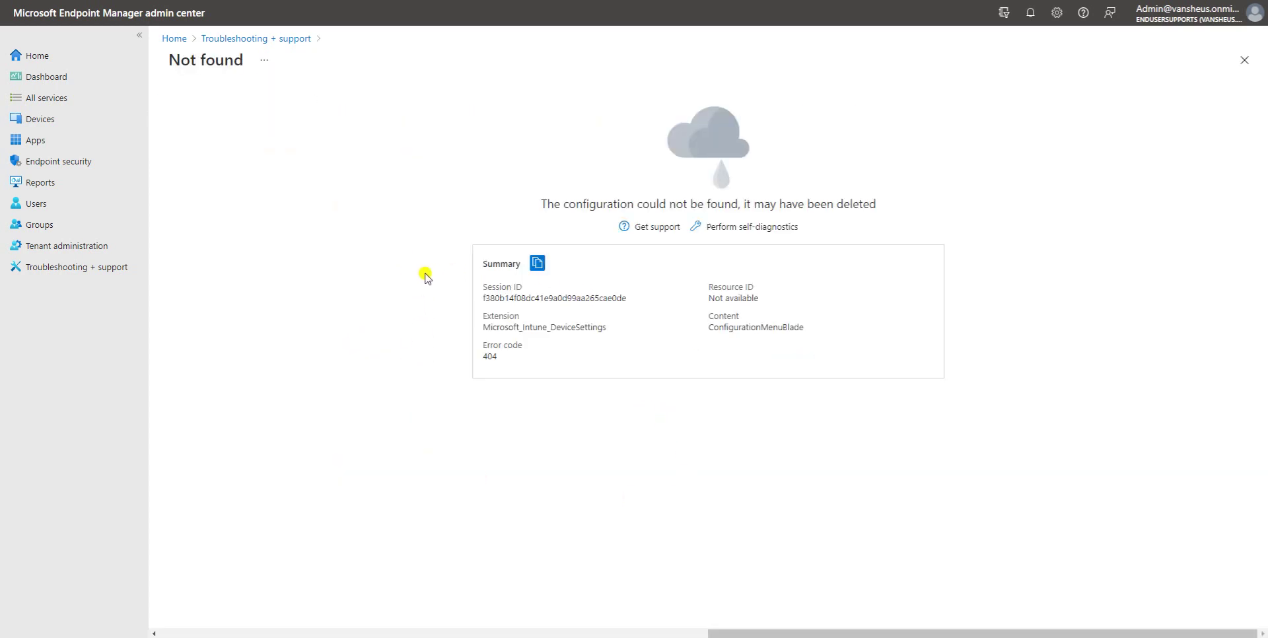
left_click(277, 40)
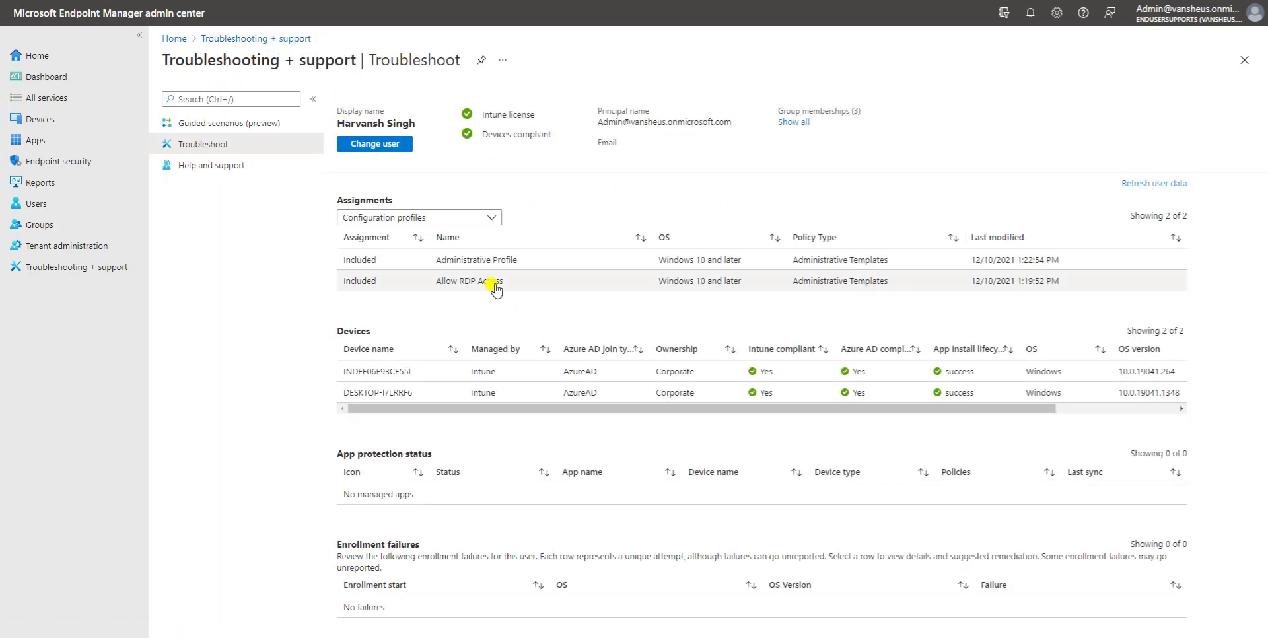
left_click(487, 260)
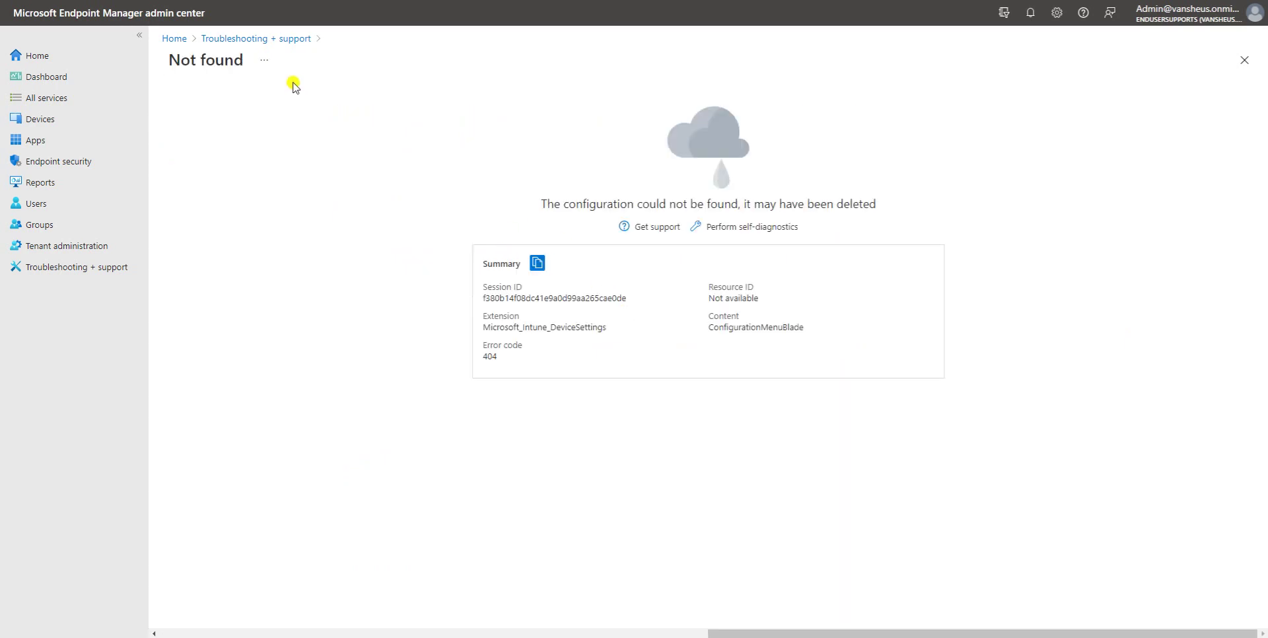
left_click(276, 41)
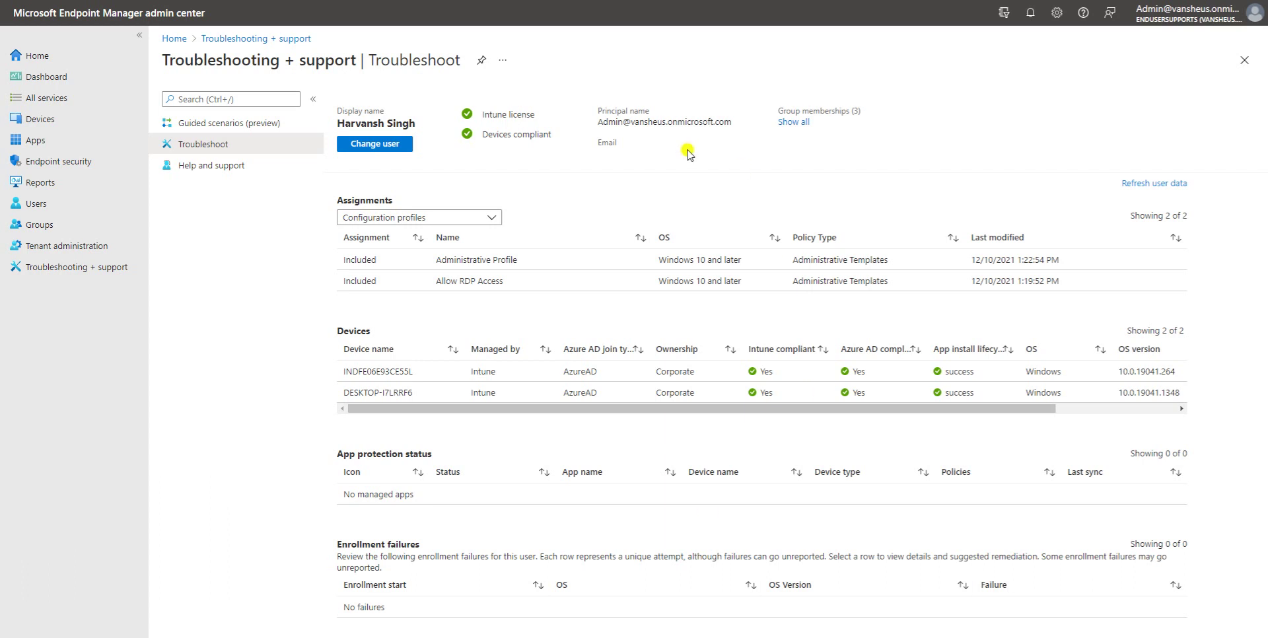
left_click(481, 280)
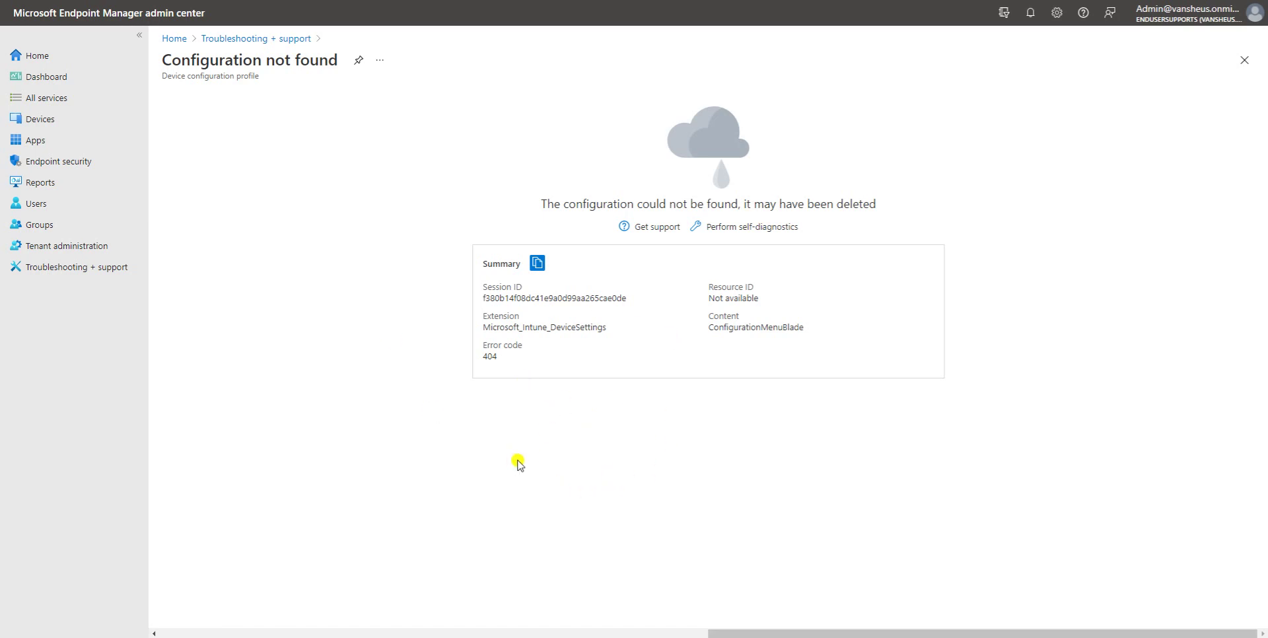
left_click(300, 39)
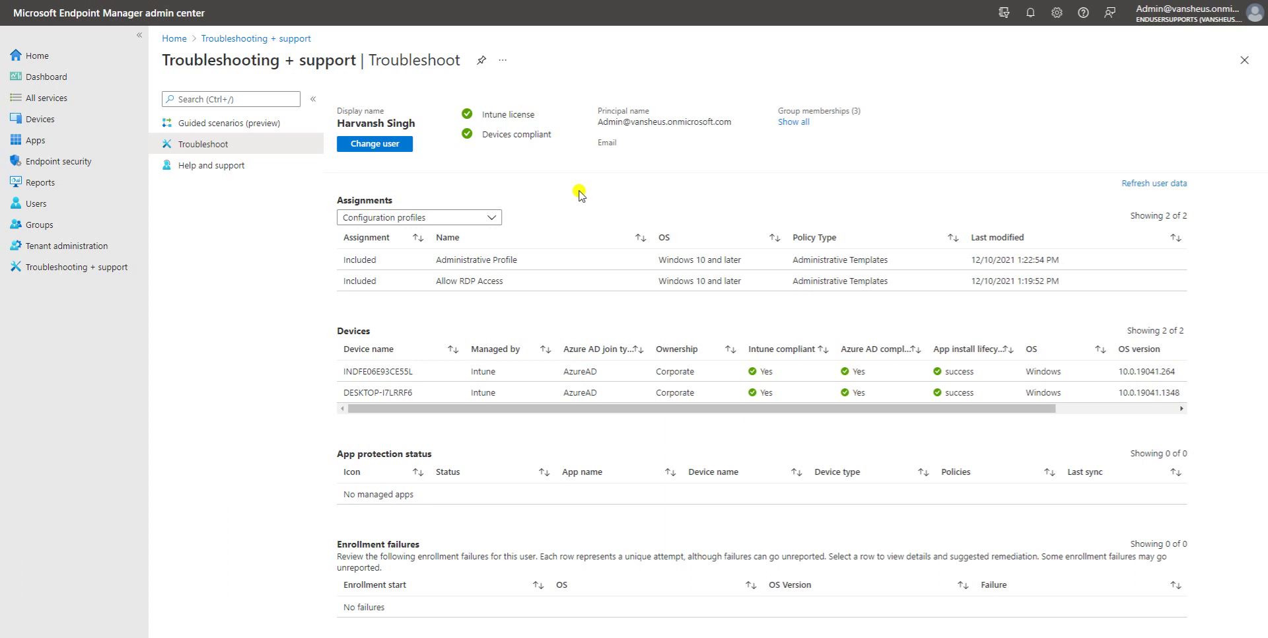
- Reselect the administrator account as the user to troubleshoot
left_click(389, 145)
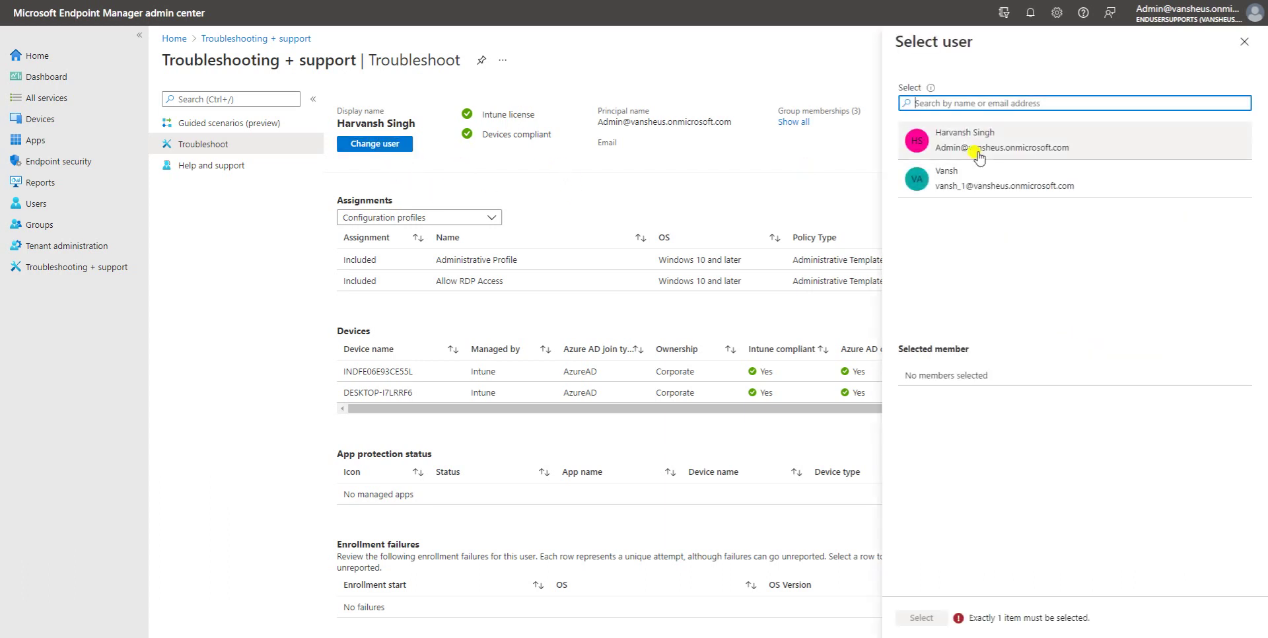
left_click(988, 137)
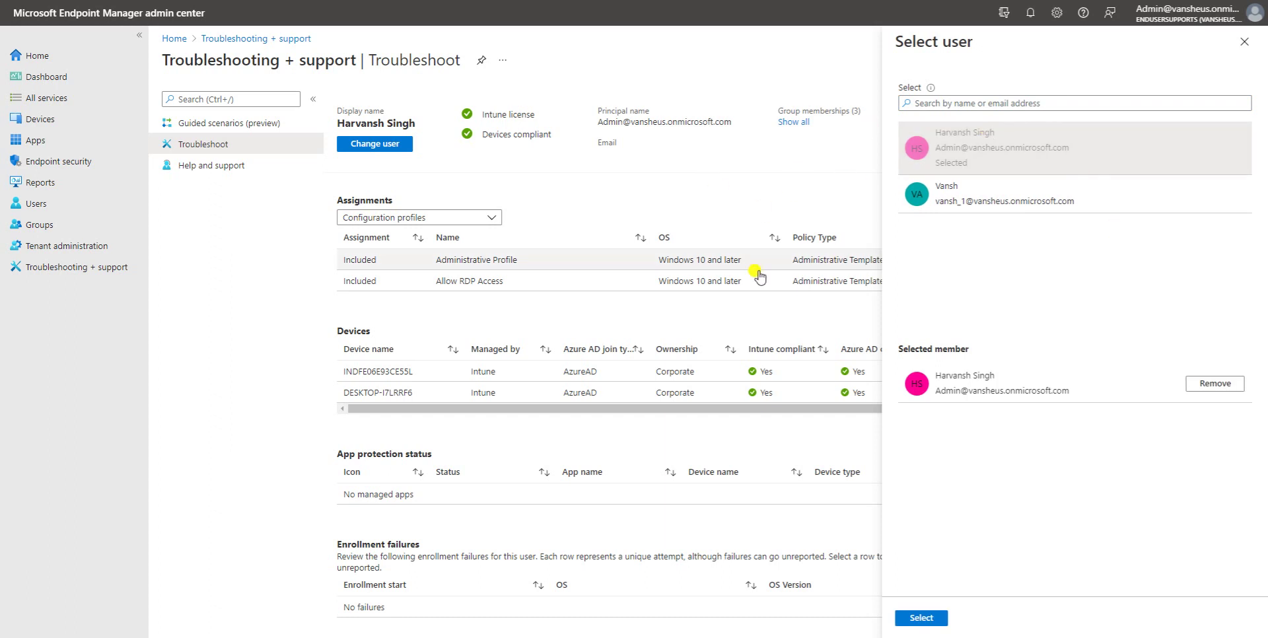
left_click(943, 612)
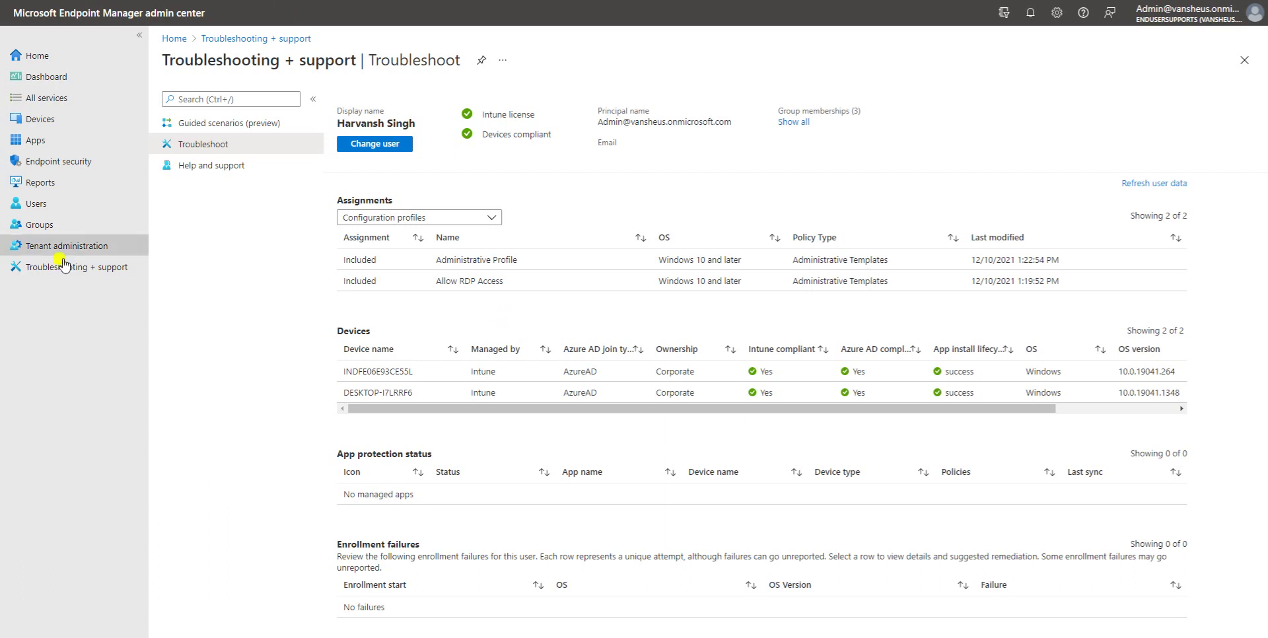
- Open the Allow RDP Access profile's overview from the device configuration profiles
left_click(52, 120)
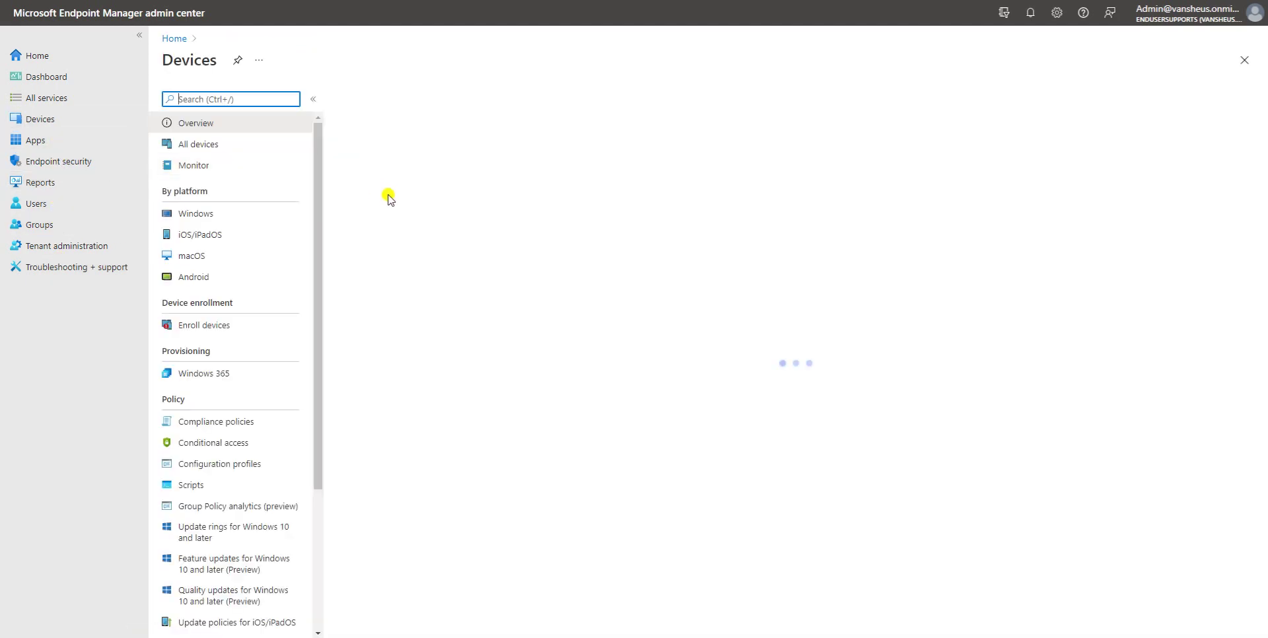
left_click(241, 421)
left_click(264, 464)
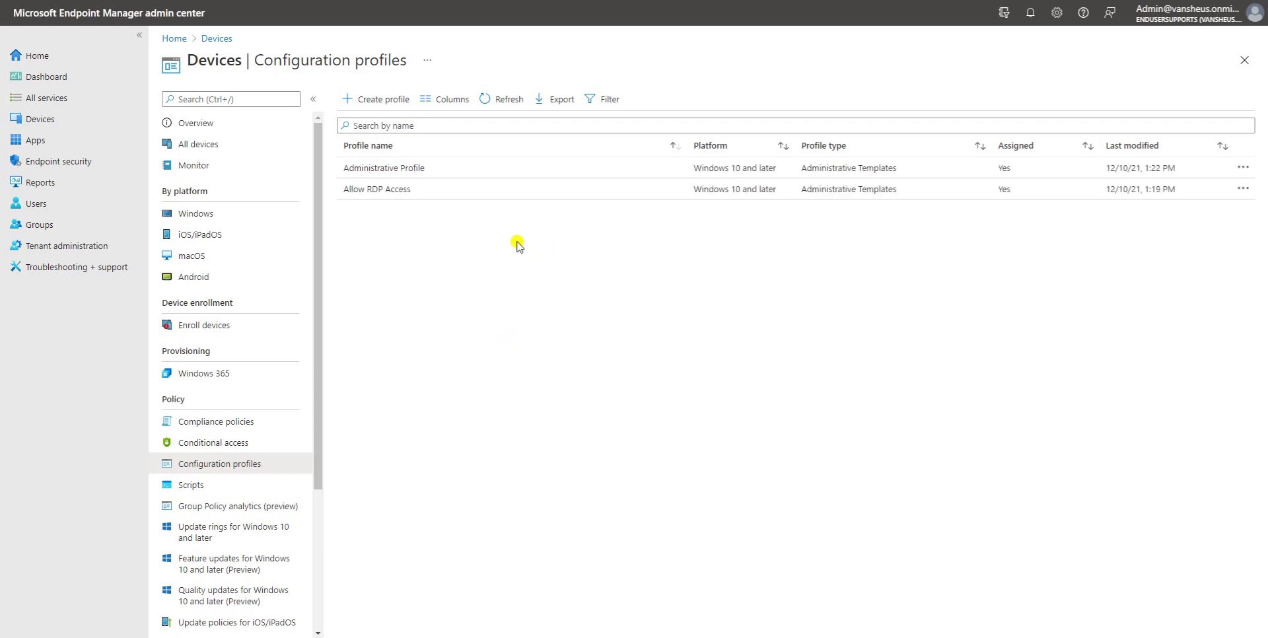
left_click(485, 196)
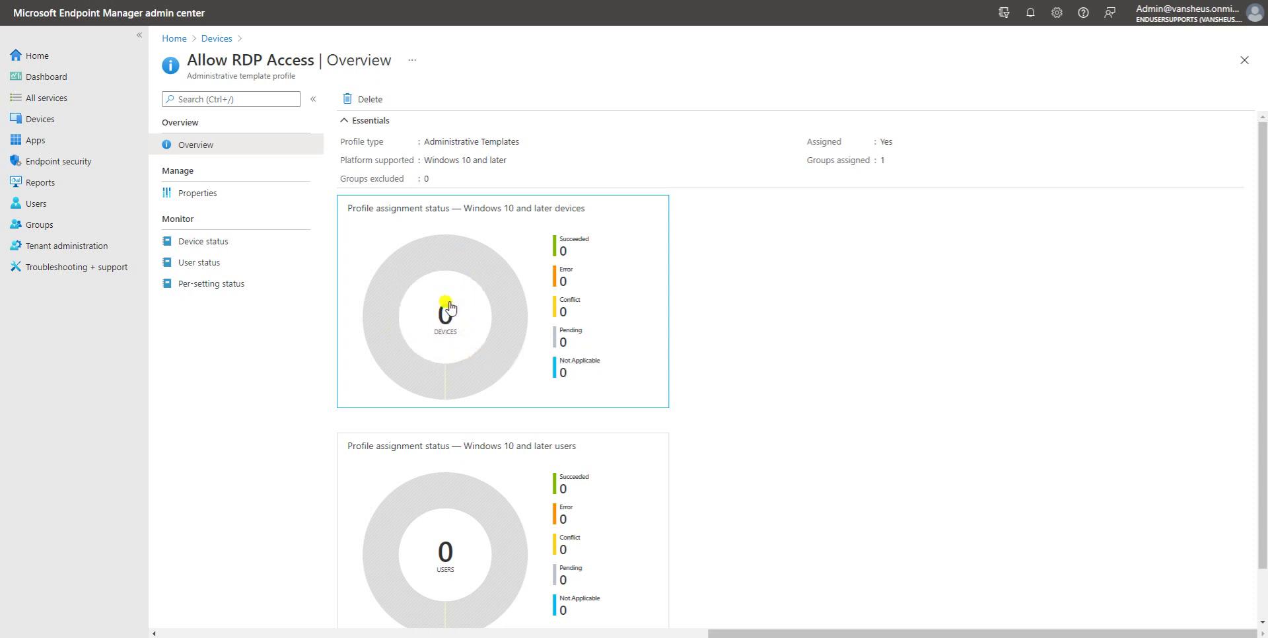
- Examine the per-device deployment status of the Allow RDP Access profile and return to its overview
left_click(226, 242)
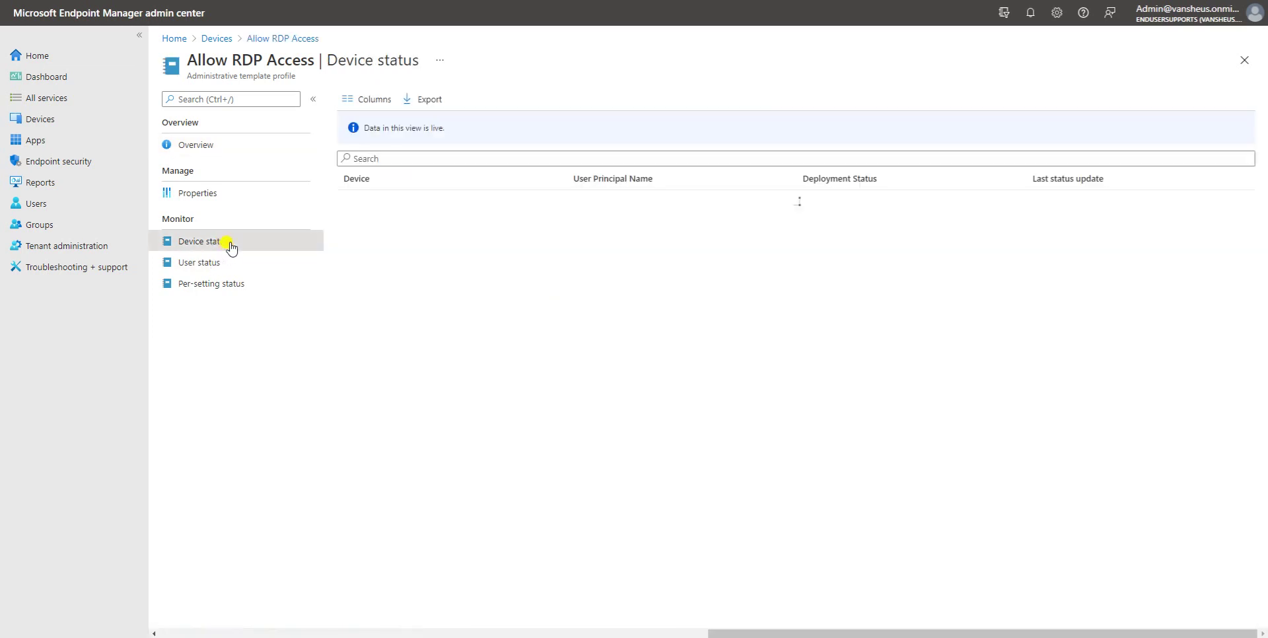
left_click_drag(1139, 227, 342, 219)
left_click(418, 283)
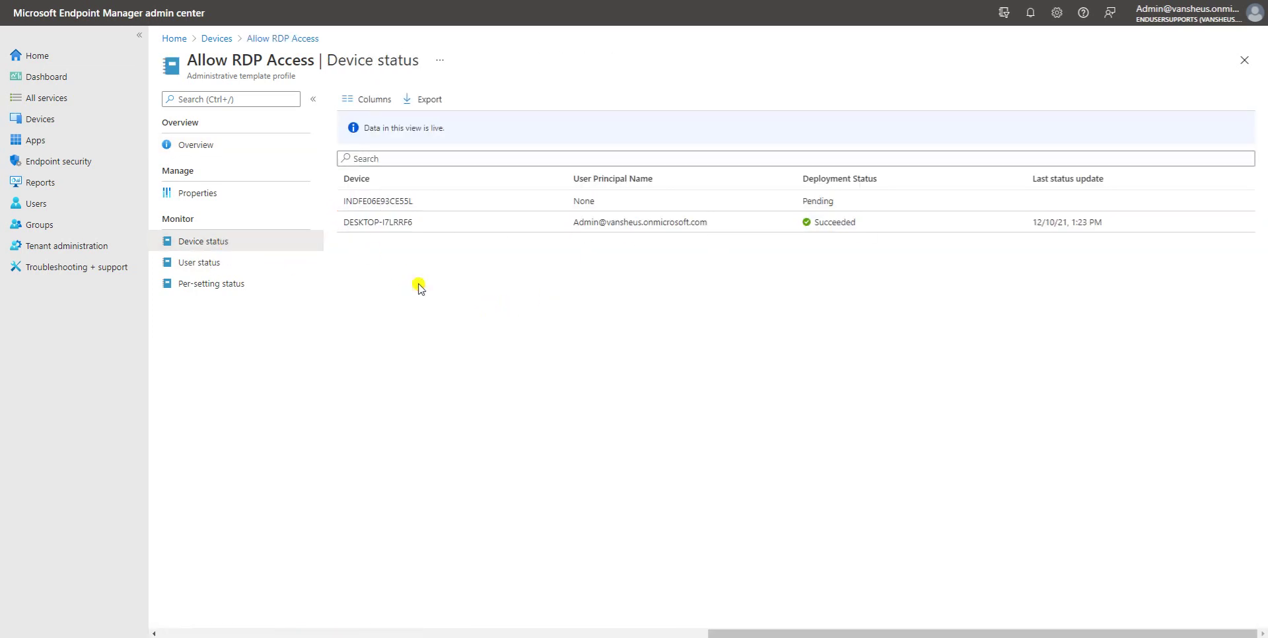
left_click_drag(869, 199, 218, 150)
left_click(217, 149)
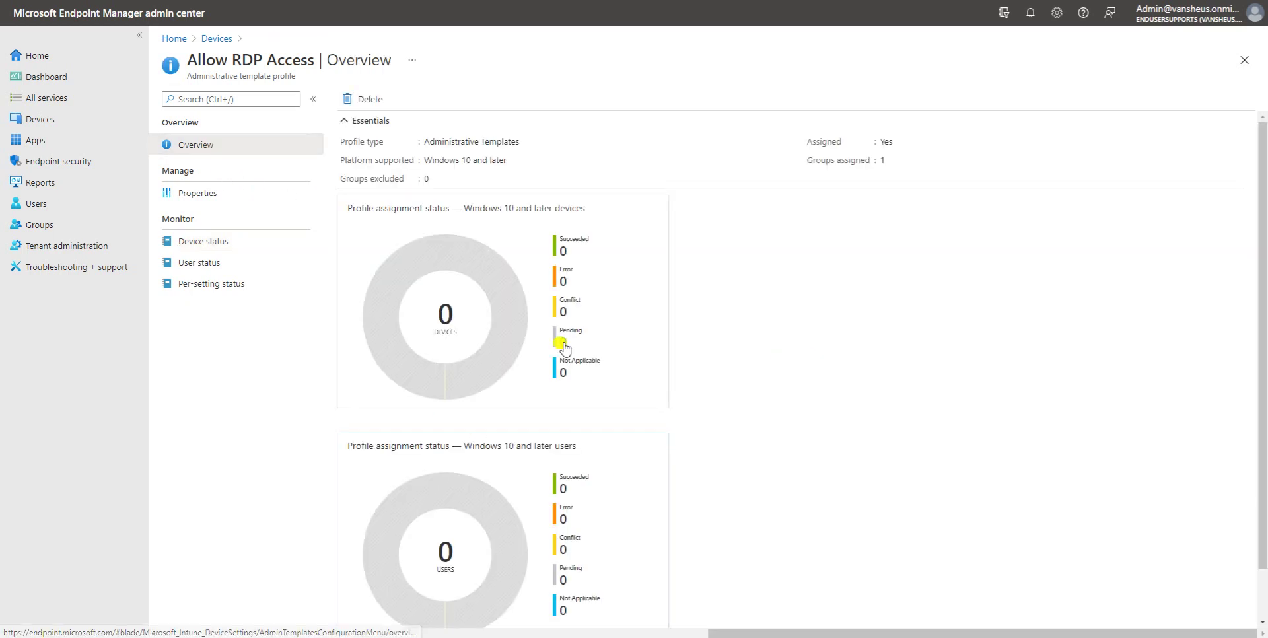